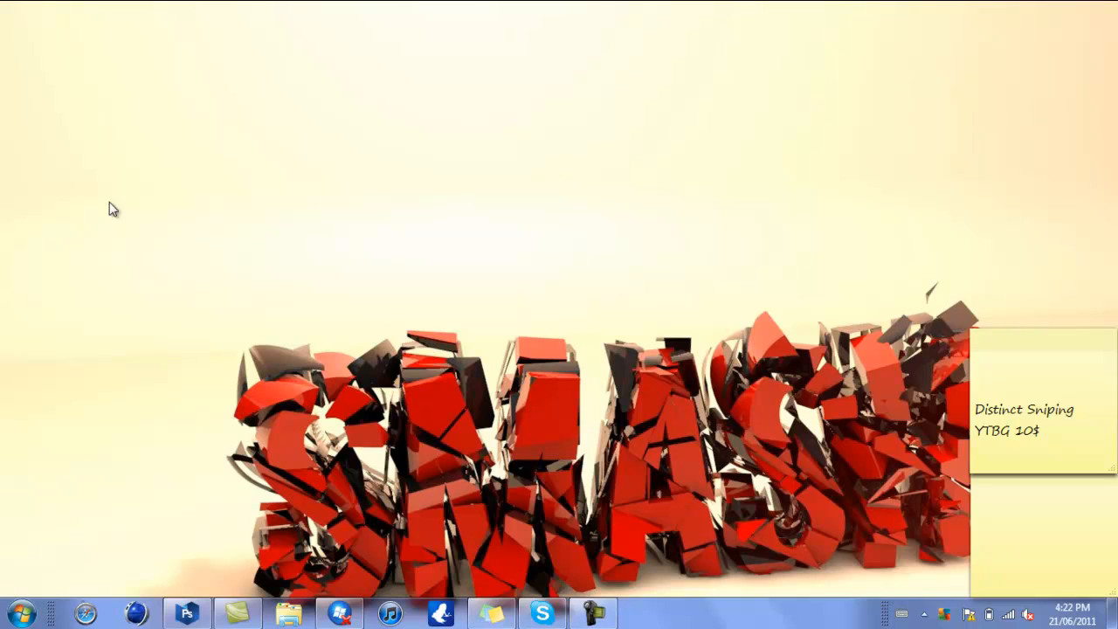
- Switch to Photoshop and examine the Search music bar of the media player design at 100% zoom
click(186, 614)
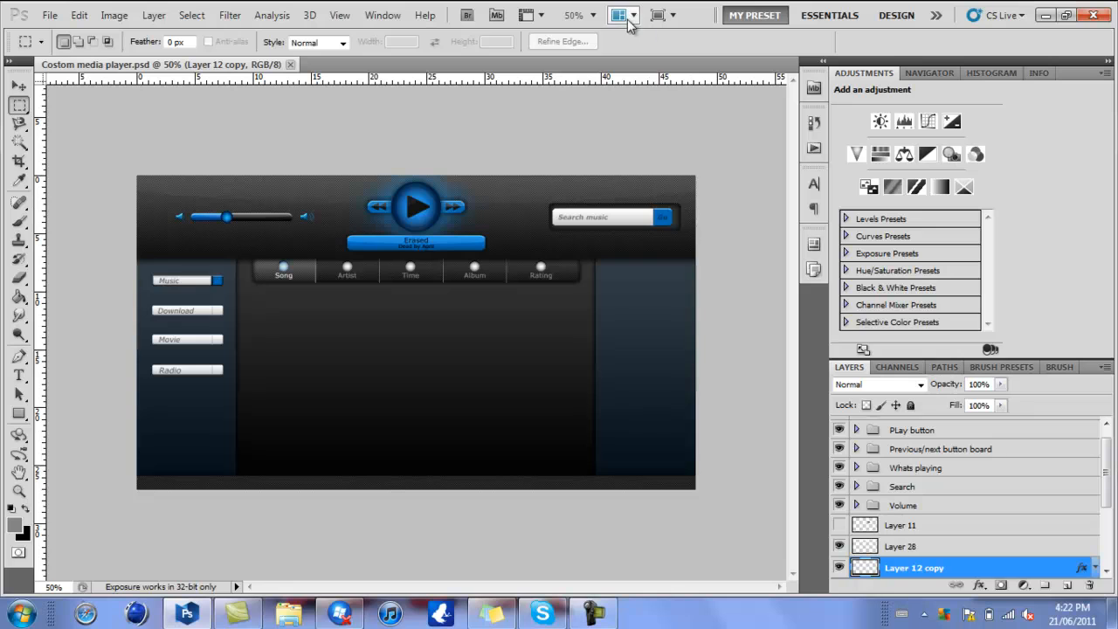
click(592, 14)
click(593, 72)
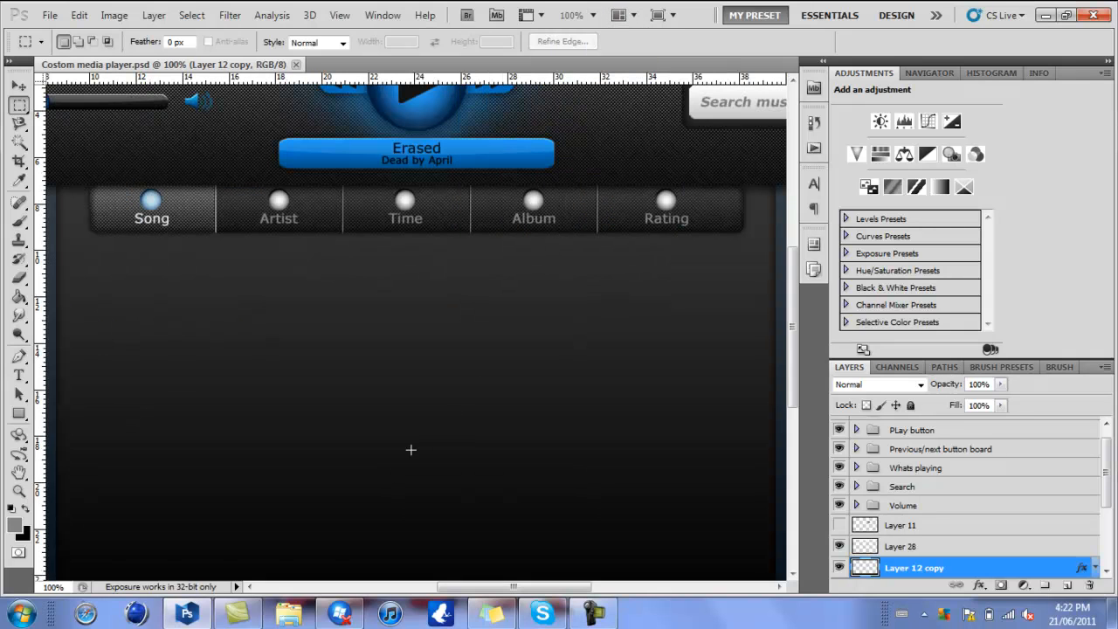
drag(479, 591, 564, 592)
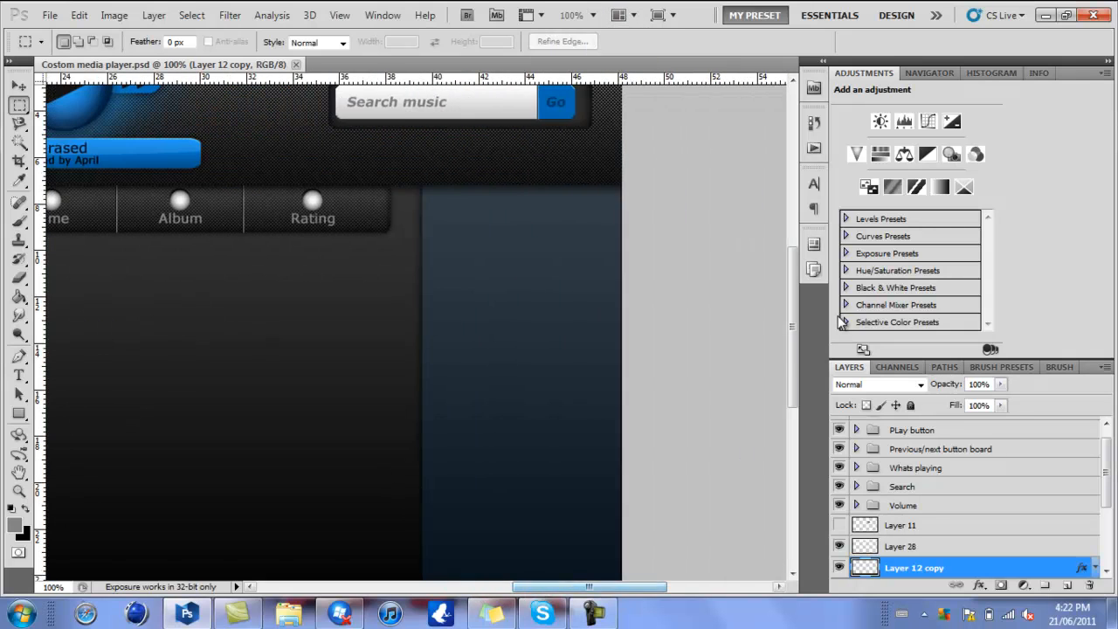
drag(792, 354, 780, 322)
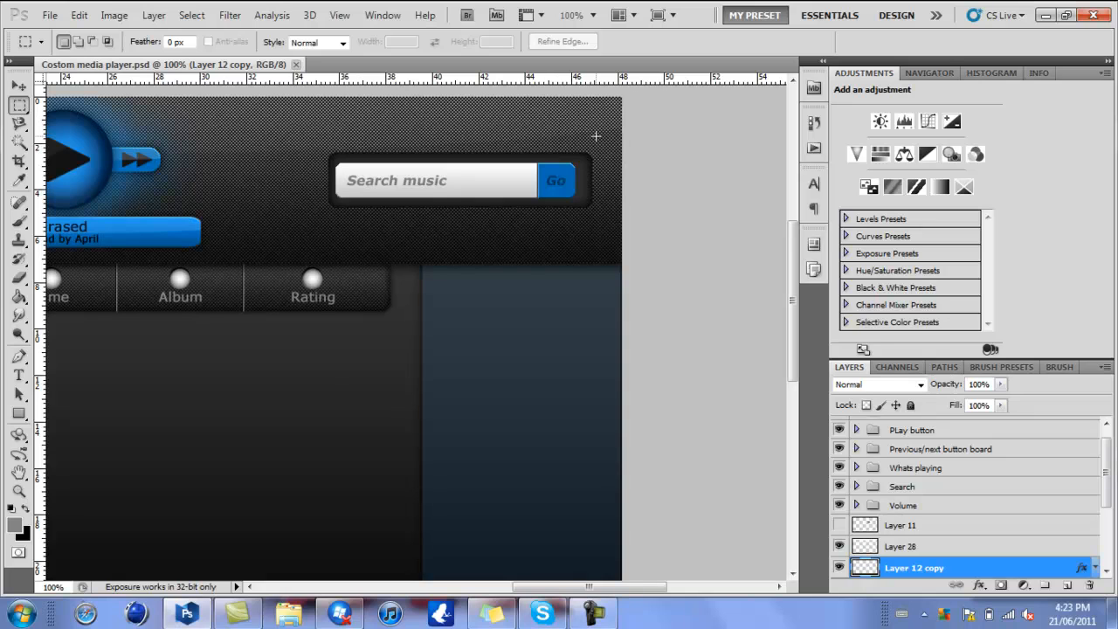
- Create a new document from the Epic Logo Time preset
click(48, 17)
click(44, 24)
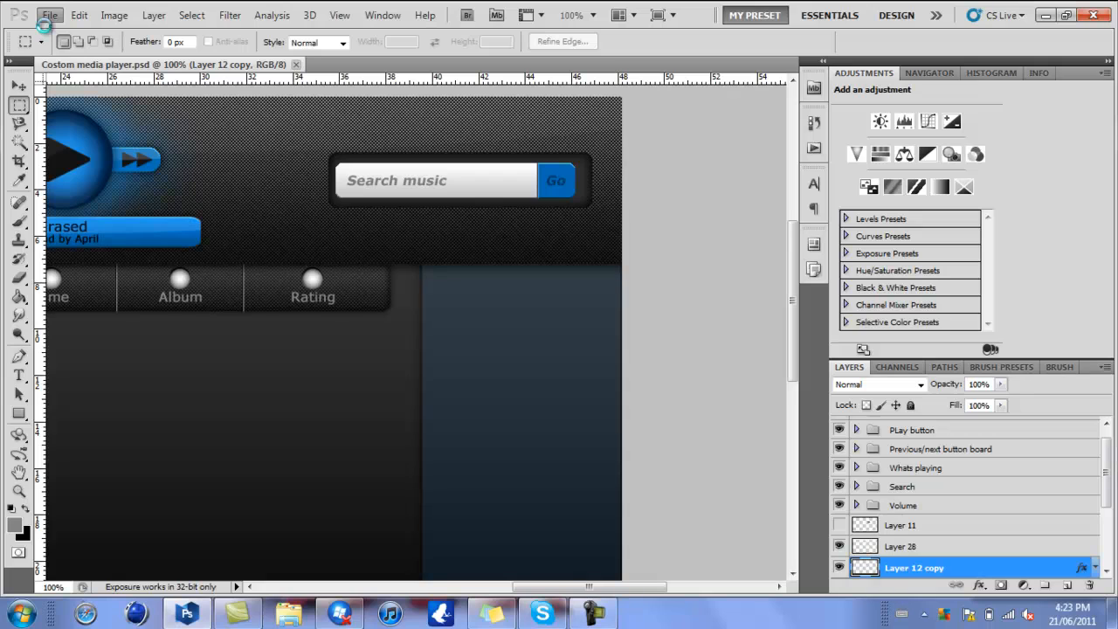
click(493, 168)
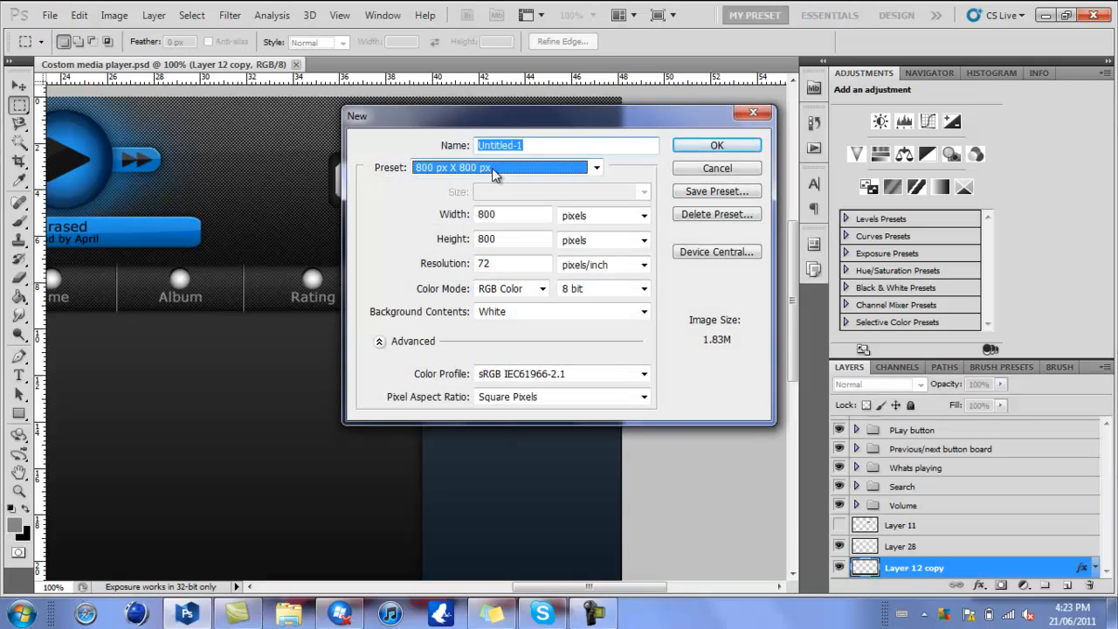
click(493, 169)
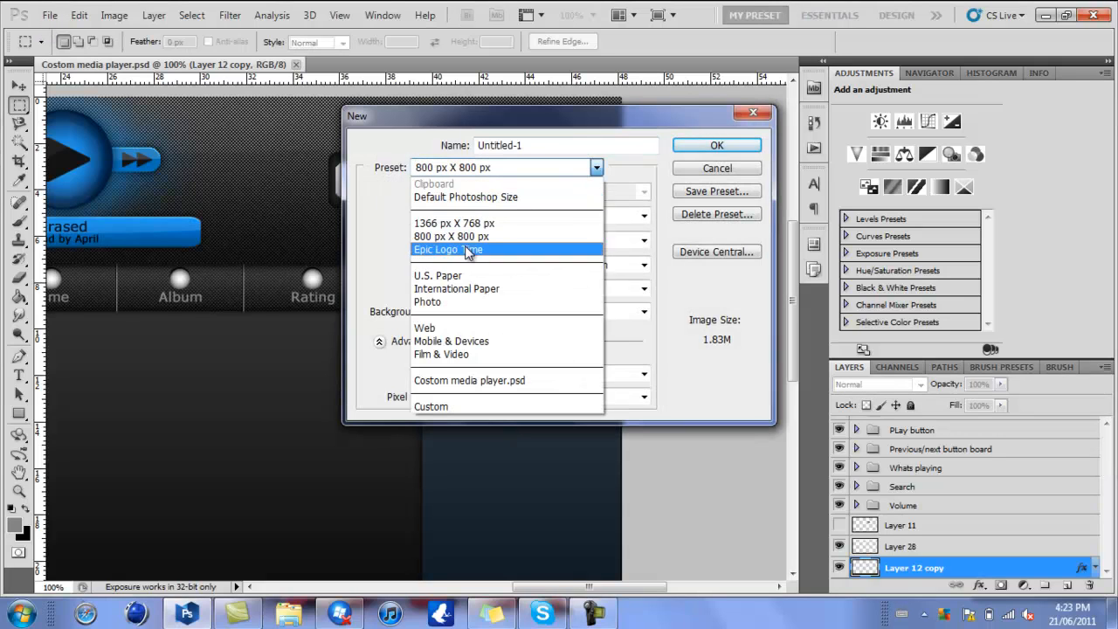
click(468, 251)
key(Return)
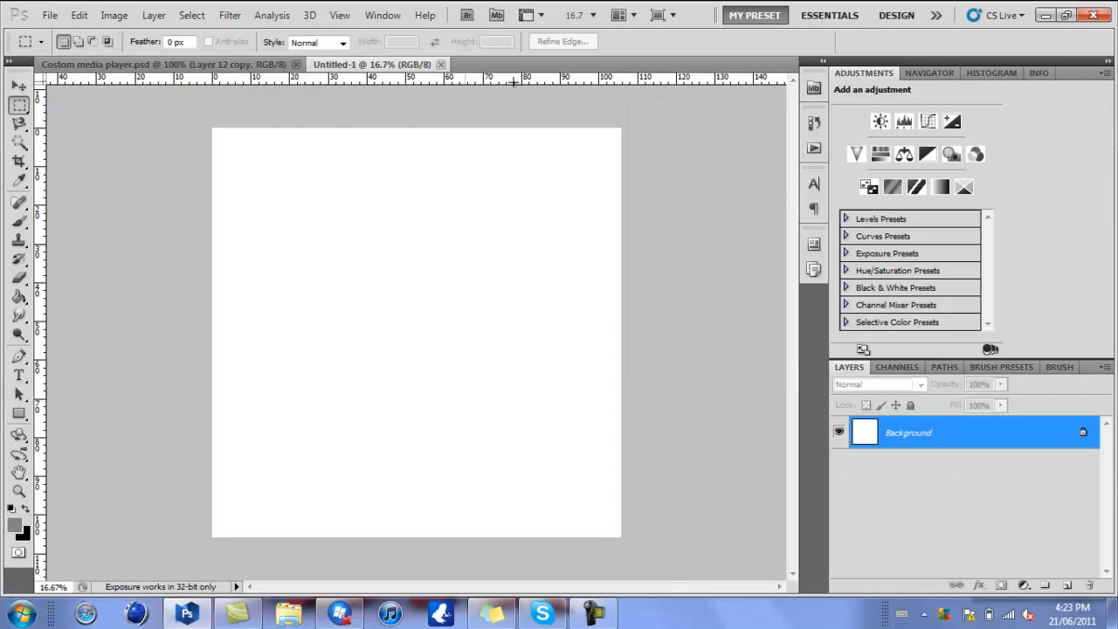
- Add a new layer and draw a grey rounded rectangle with a 10 px radius, about 28.5 cm wide and 7 cm high
click(591, 16)
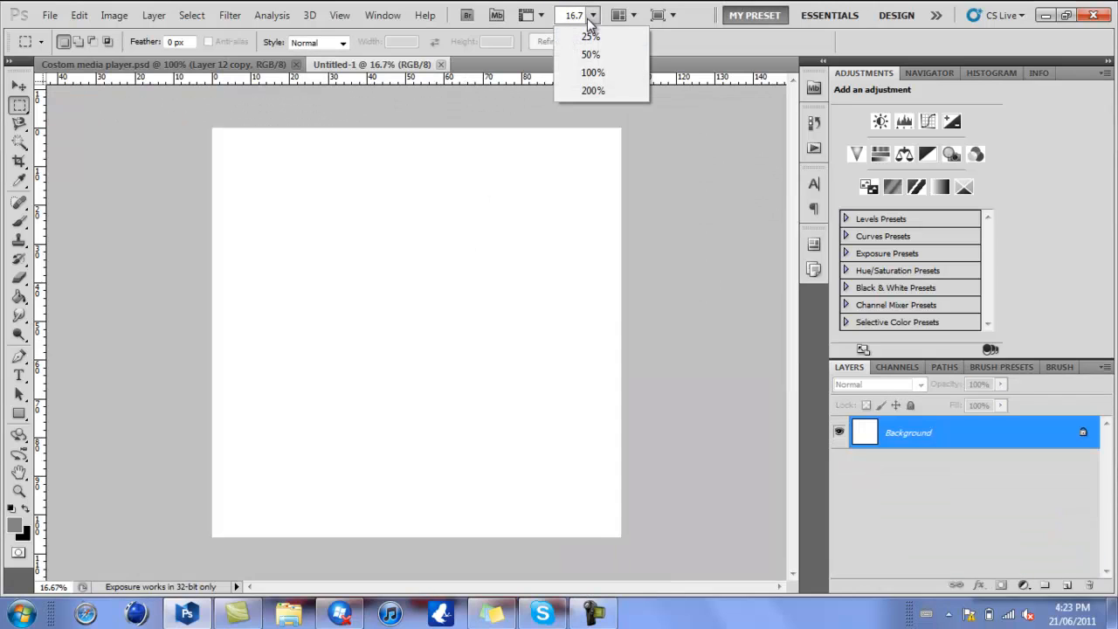
click(591, 54)
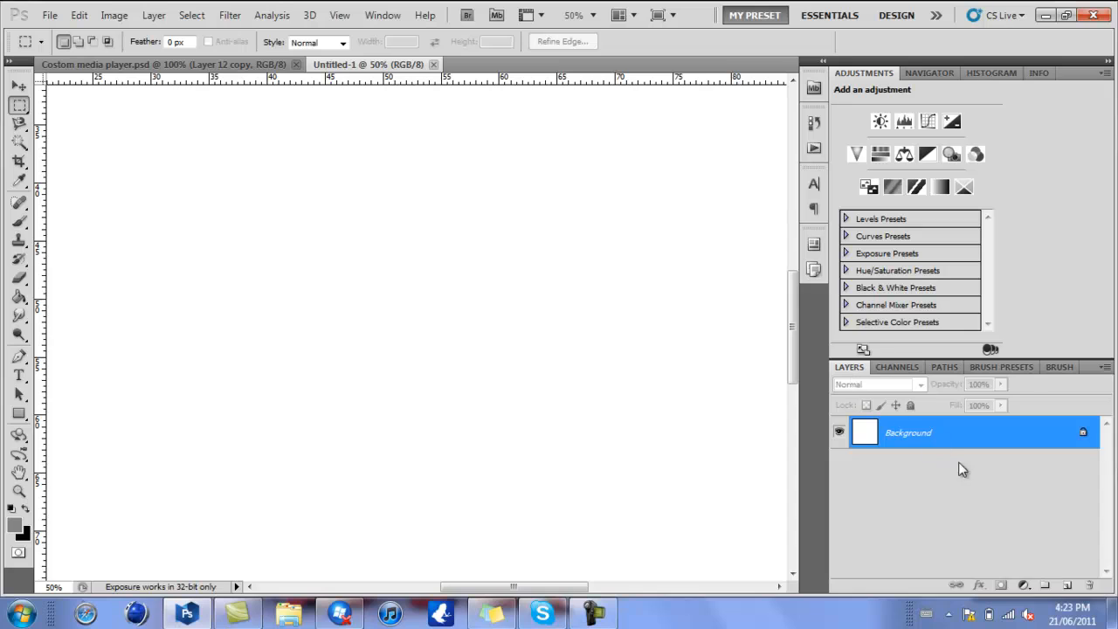
click(1067, 585)
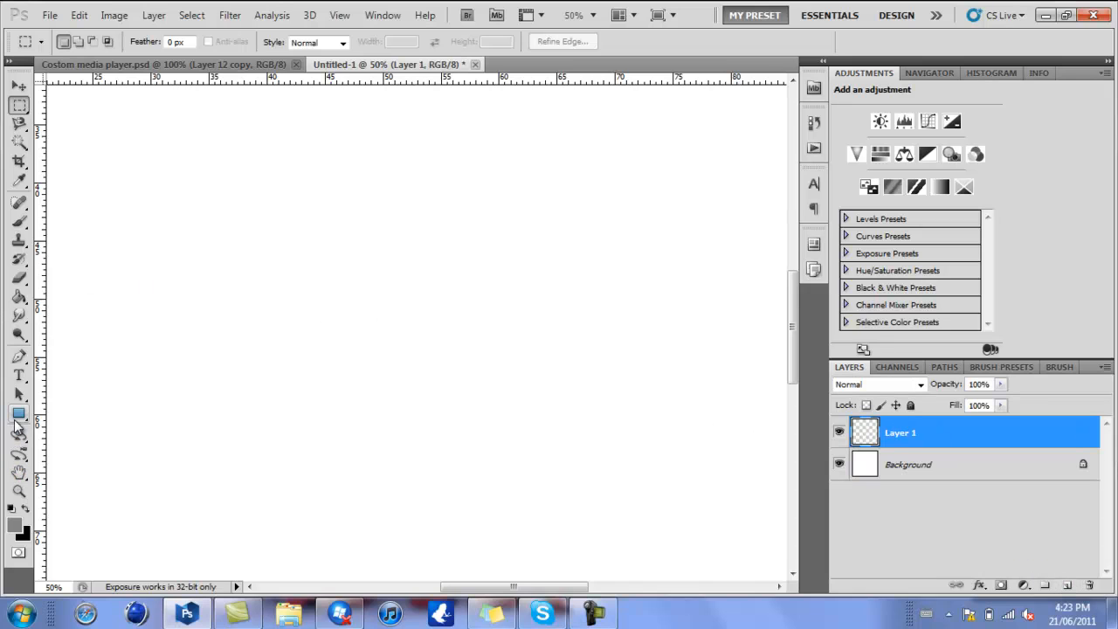
click(19, 414)
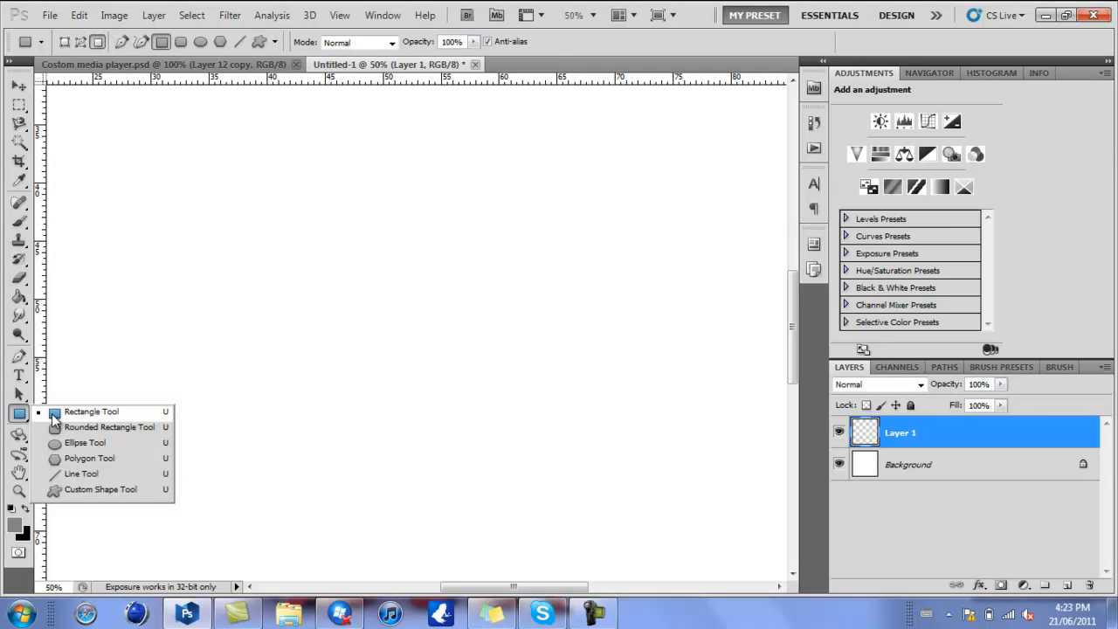
click(55, 430)
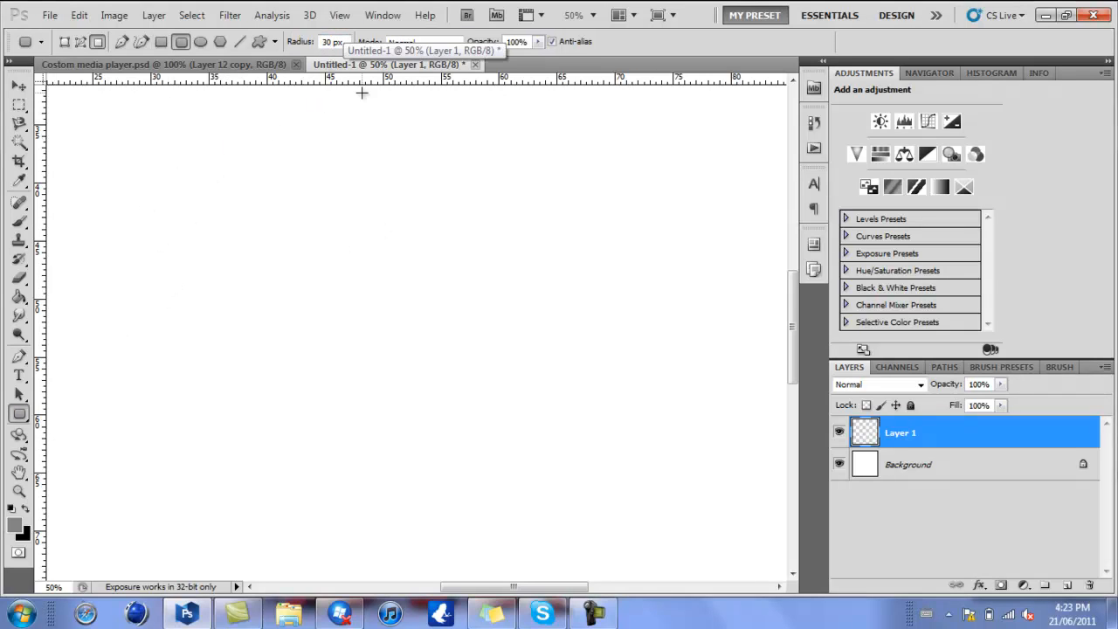
double_click(330, 42)
text(1)
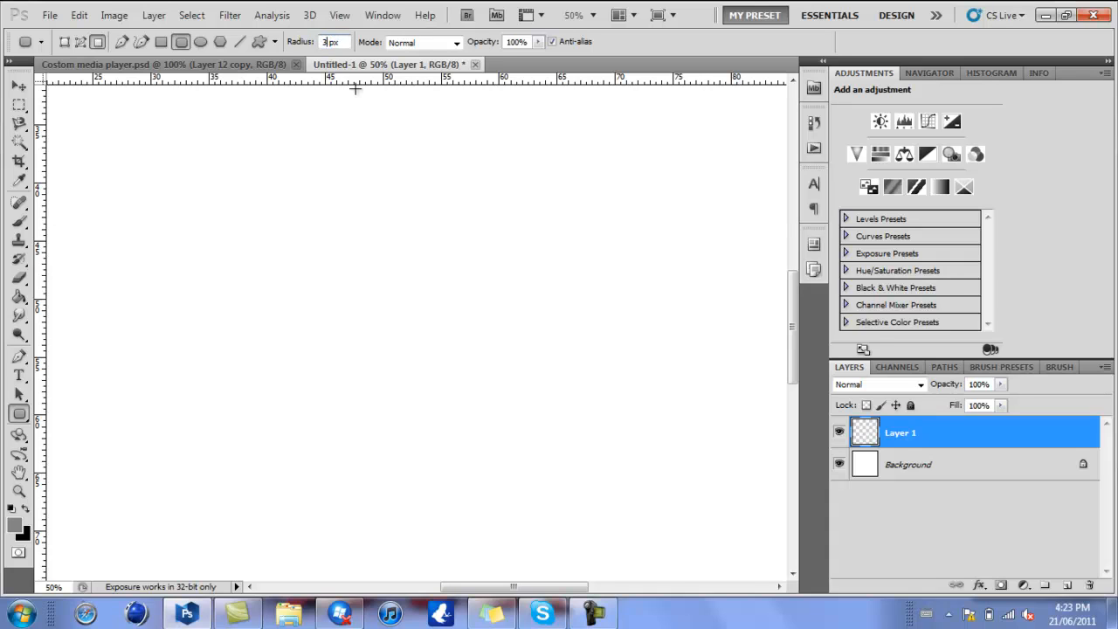
text(0)
drag(204, 184, 536, 265)
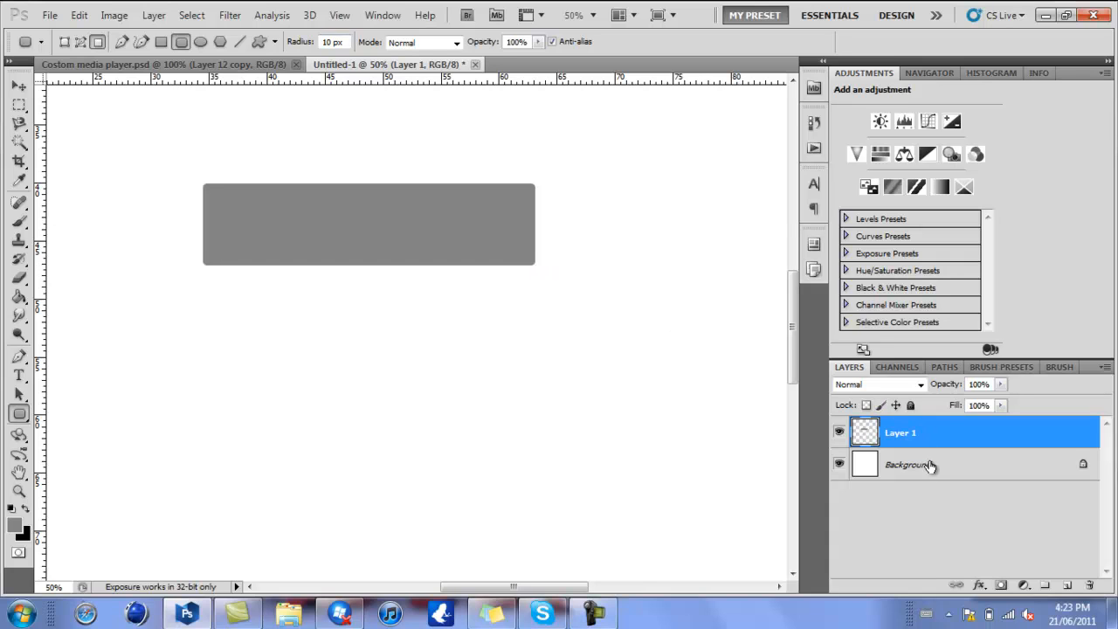
- Compare with the media player design, then add an Inner Shadow to the rectangle's layer with distance 0 px, choke 14% and a larger size
click(130, 64)
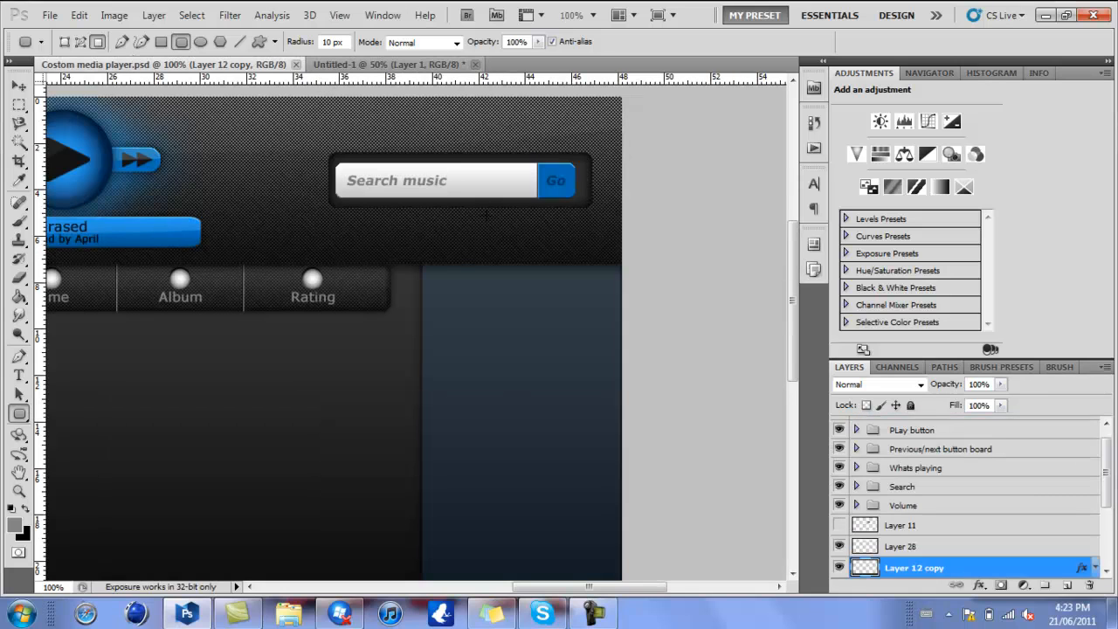
key(ctrl+Tab)
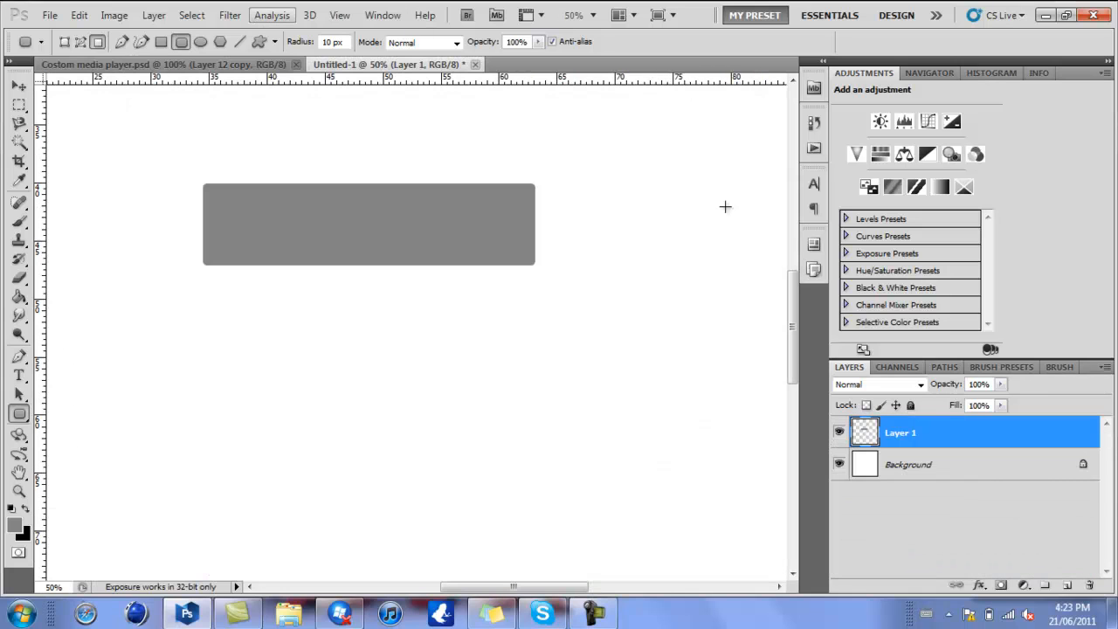
double_click(977, 436)
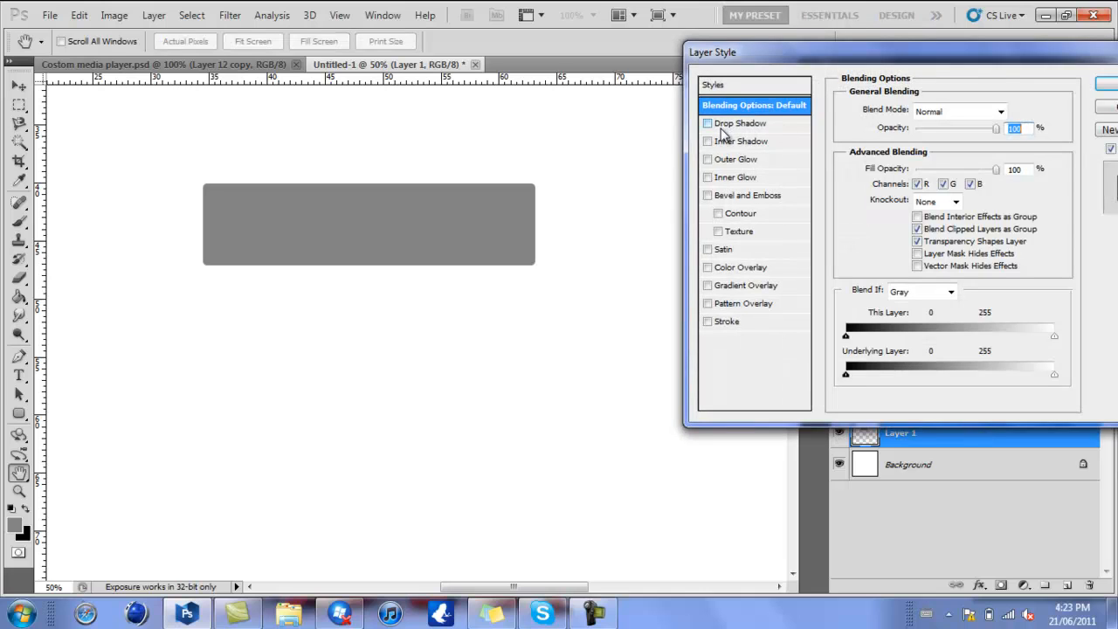
click(732, 143)
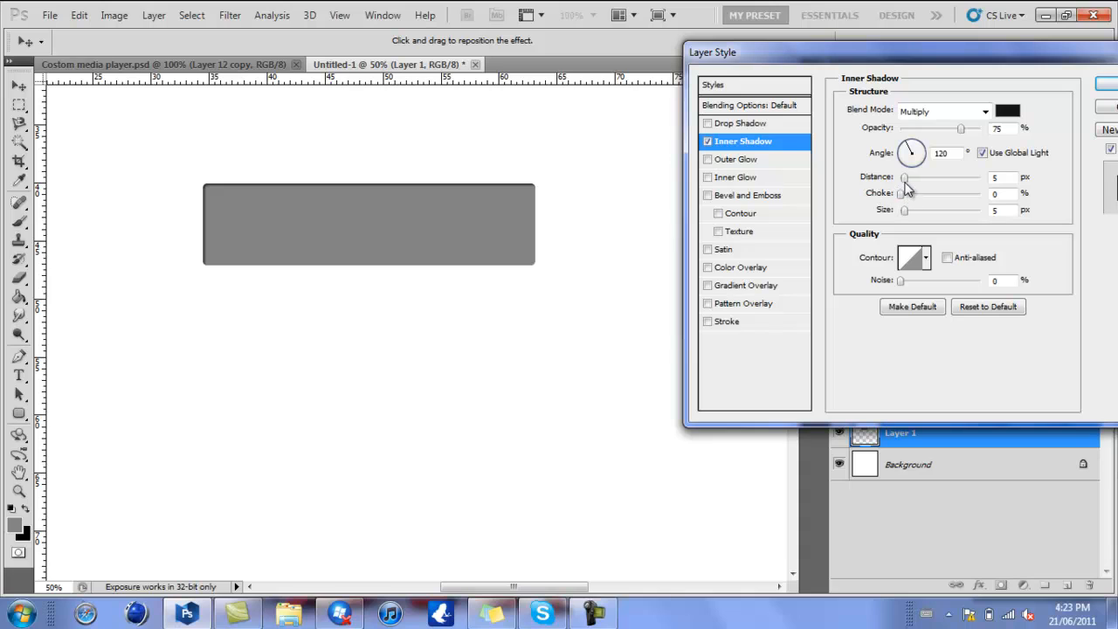
drag(904, 178, 913, 212)
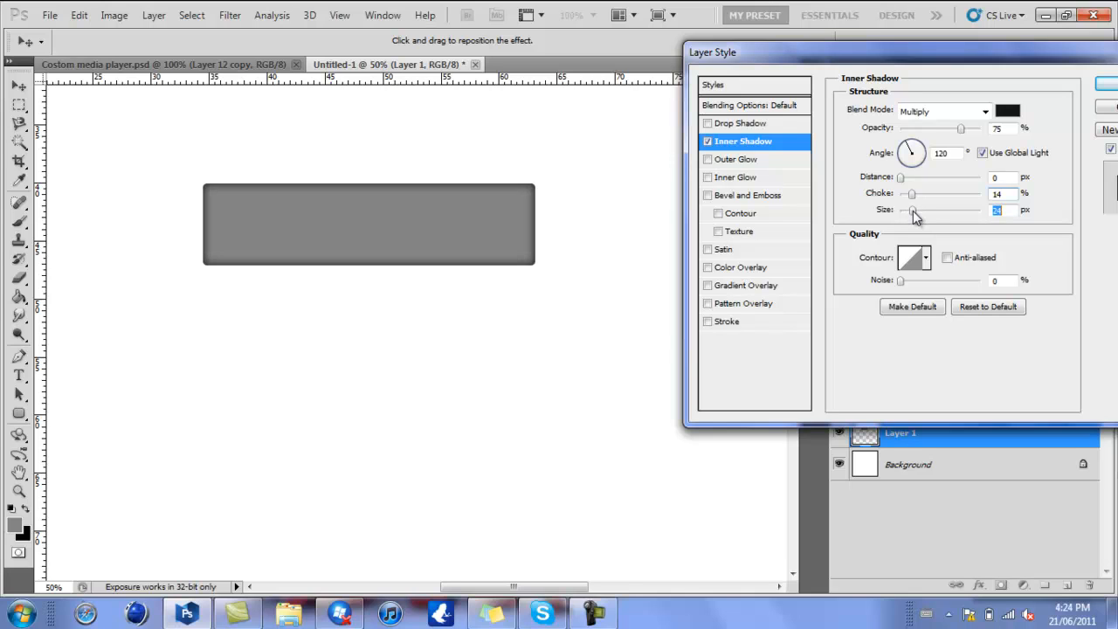
- Enable a Gradient Overlay on the rectangle and try out dark grey gradient presets for it
click(731, 287)
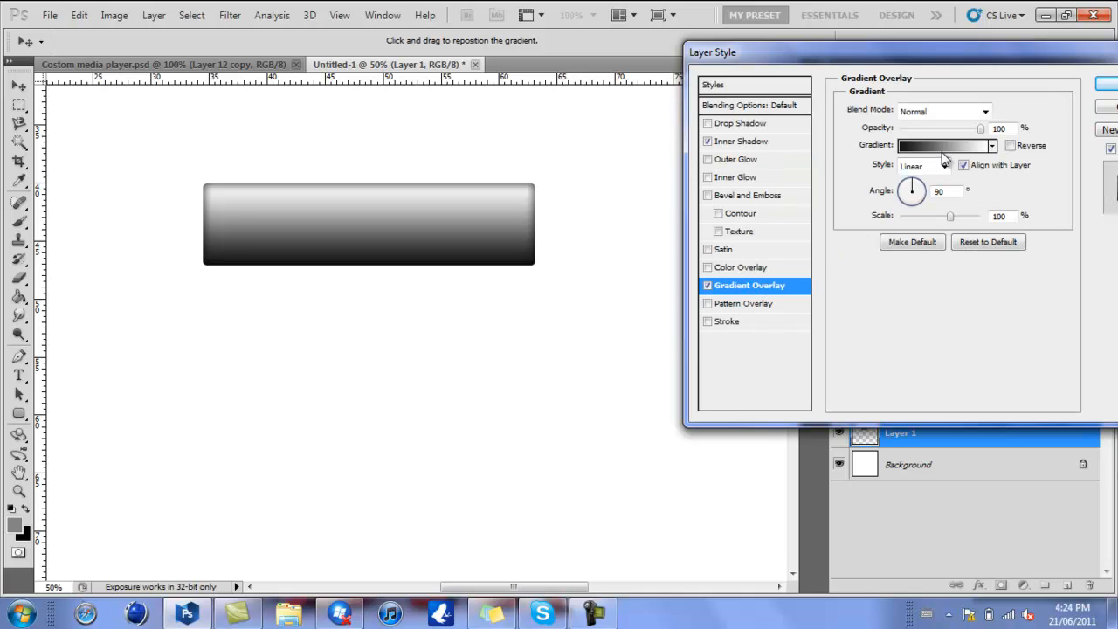
click(940, 147)
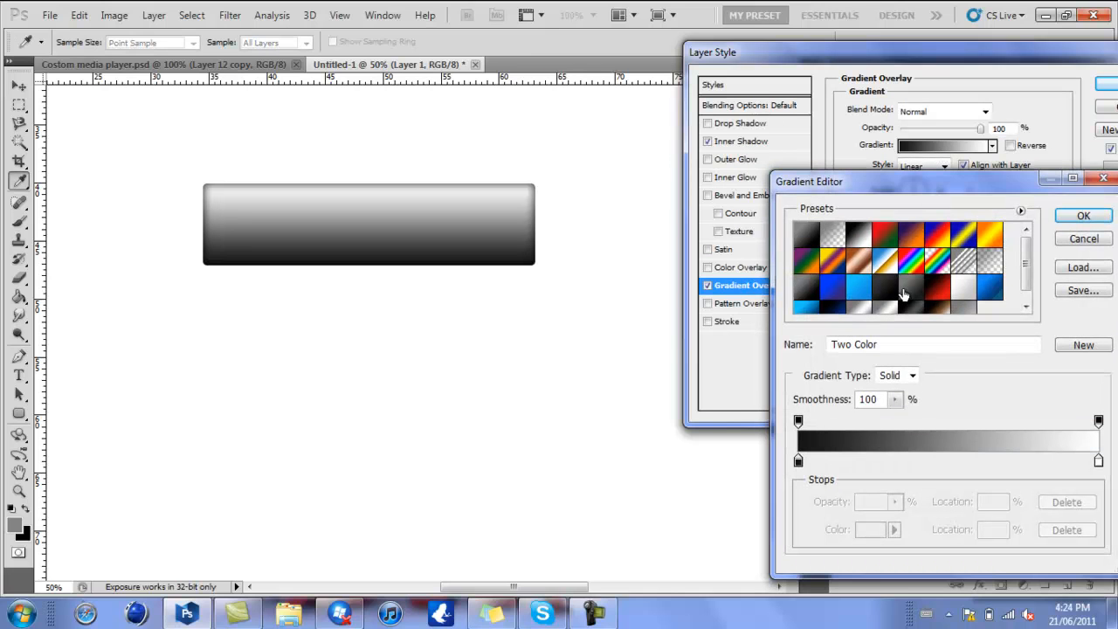
click(913, 308)
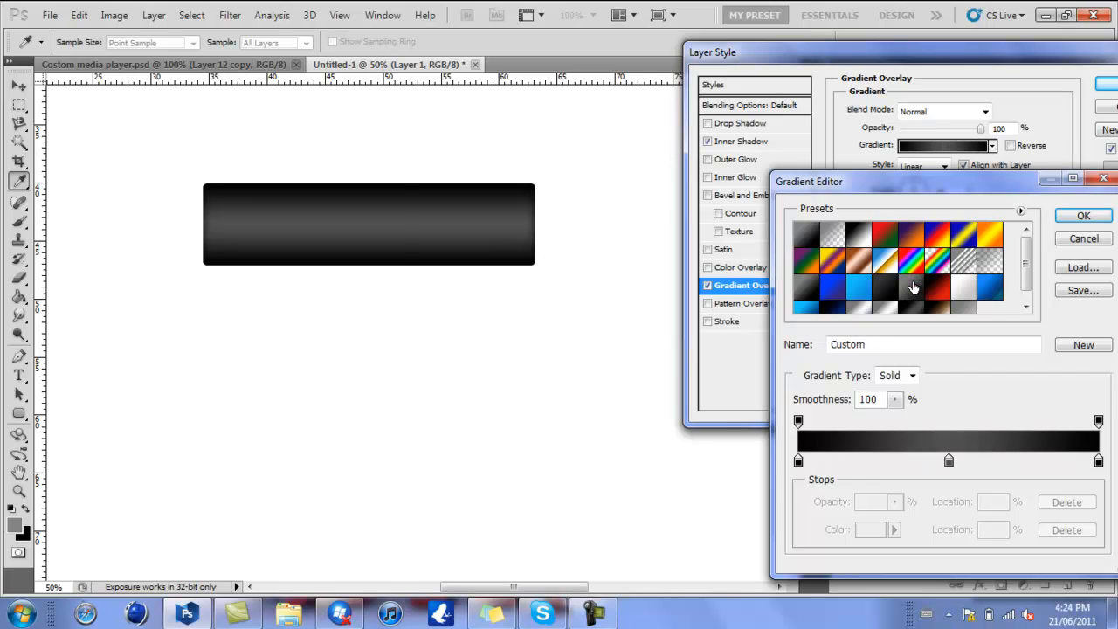
click(912, 289)
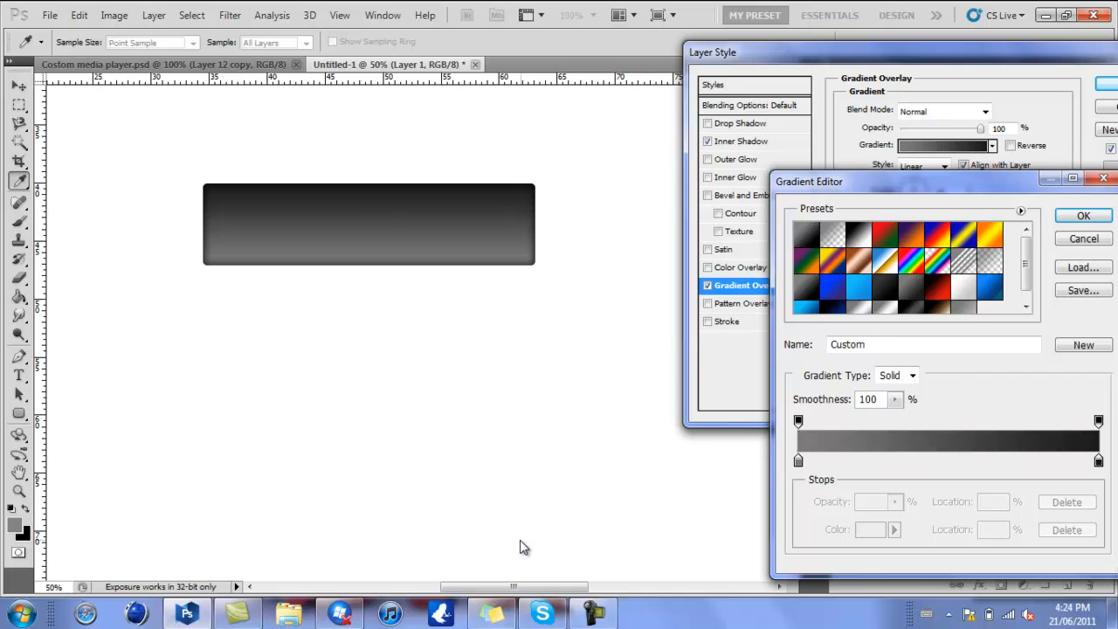
click(594, 614)
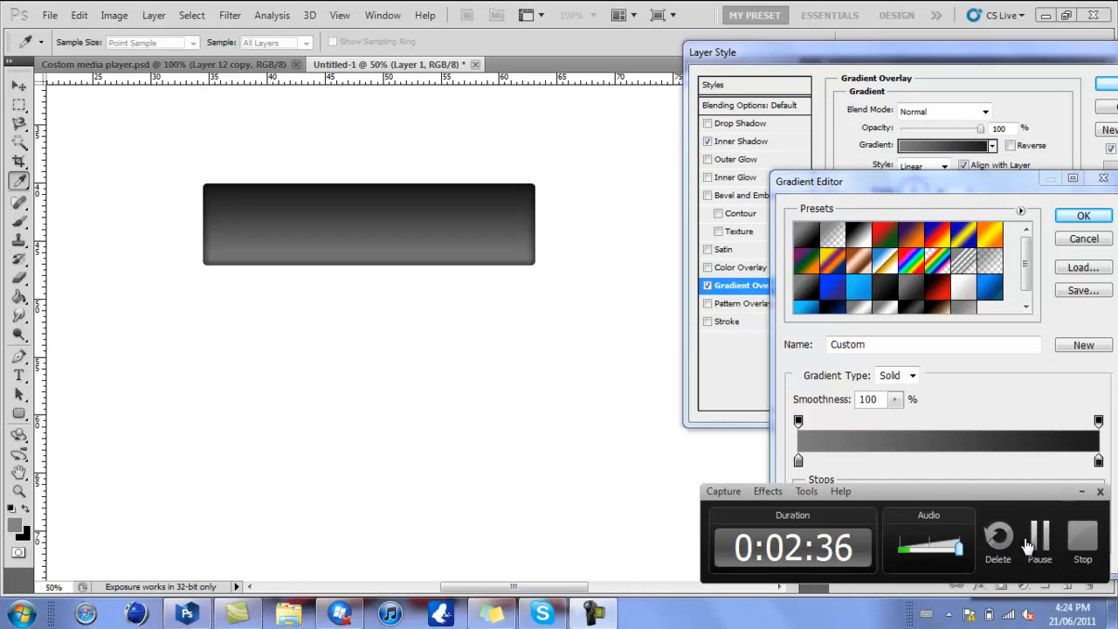
click(1029, 542)
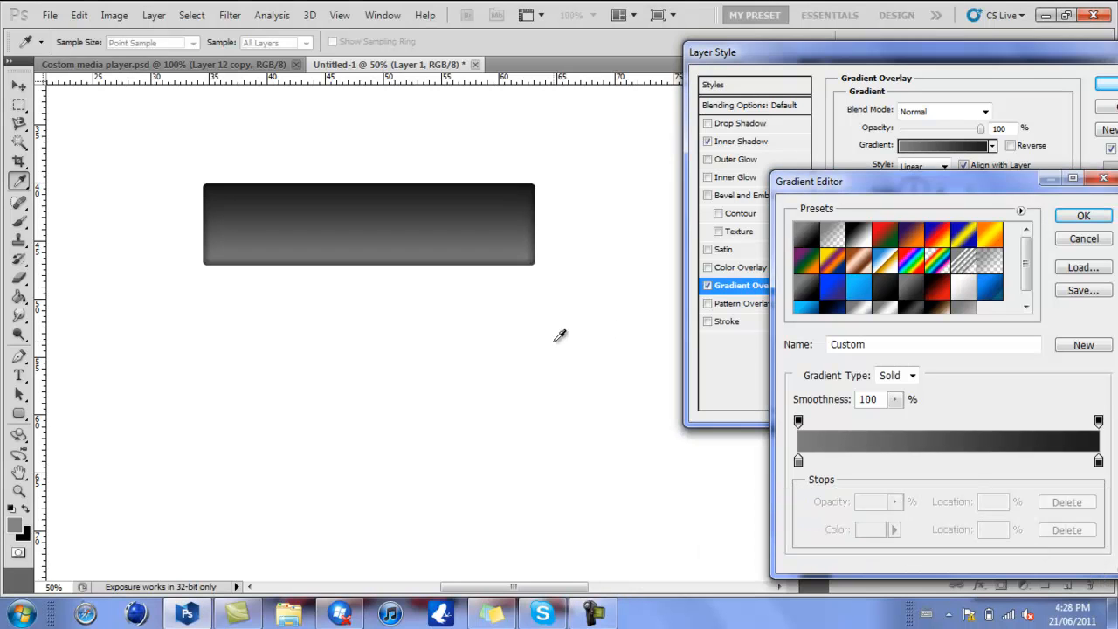
- Apply the black gradient preset with a grey middle stop and recolour its 0% stop to a very dark grey
click(898, 295)
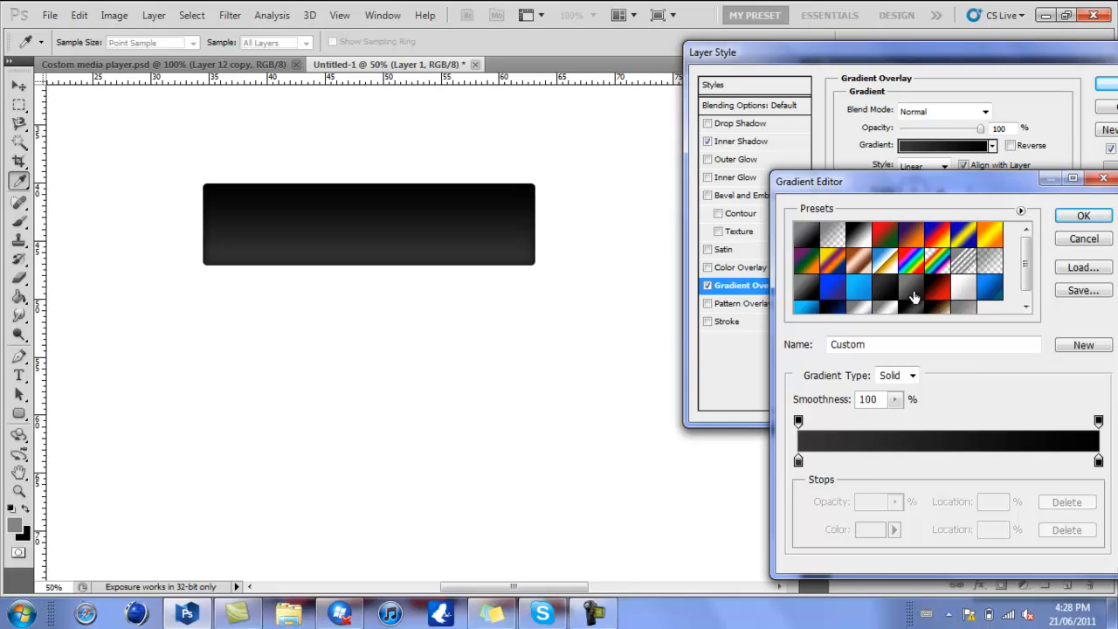
click(910, 311)
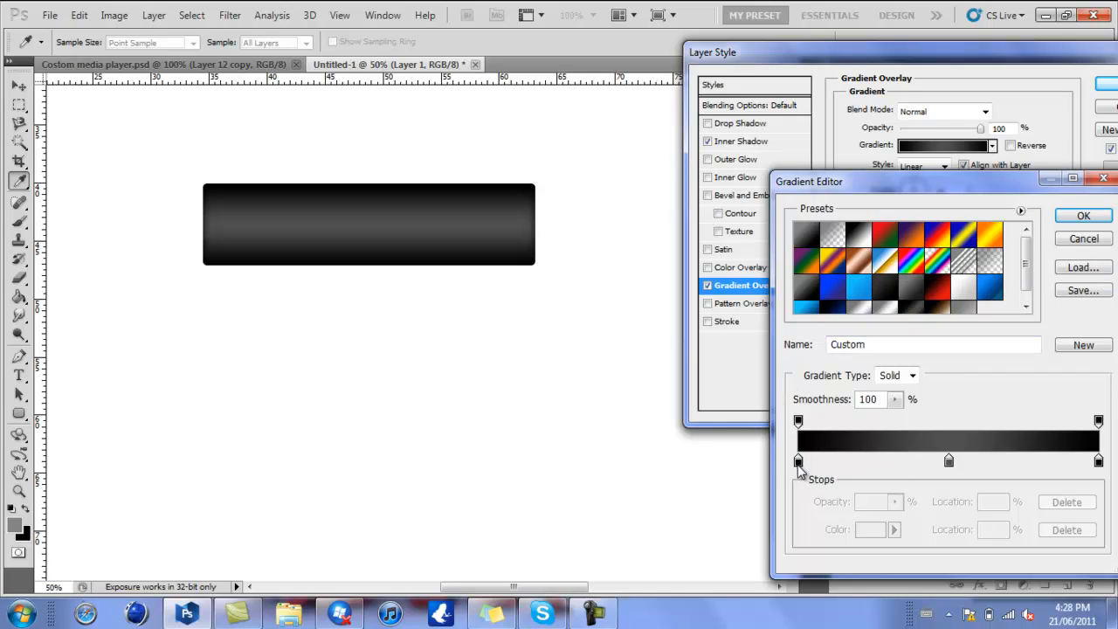
click(798, 461)
click(870, 530)
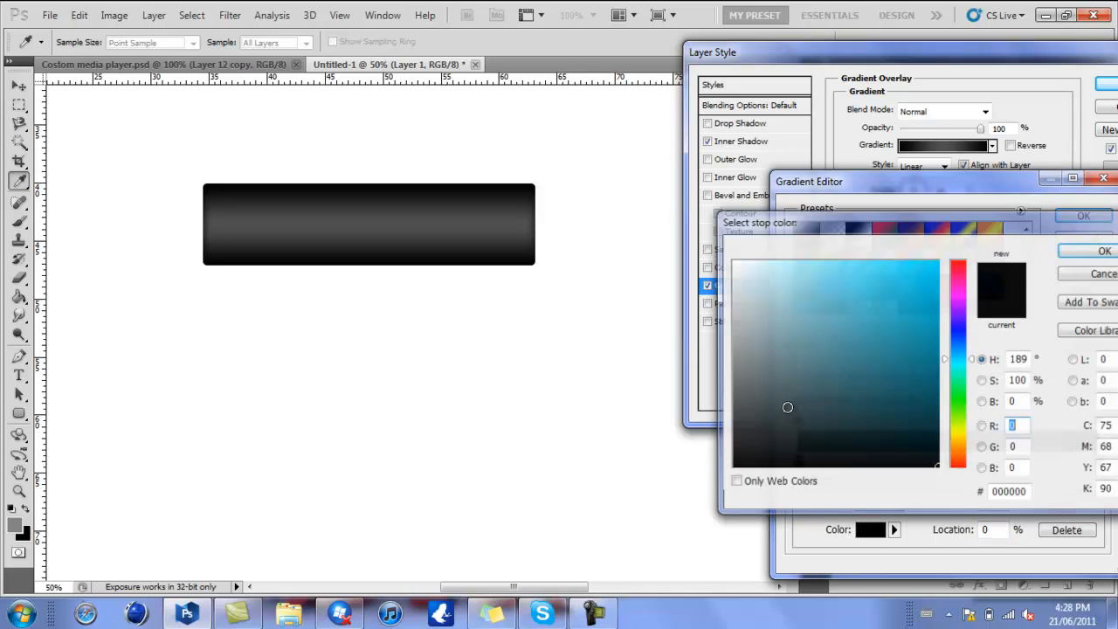
drag(748, 452, 723, 448)
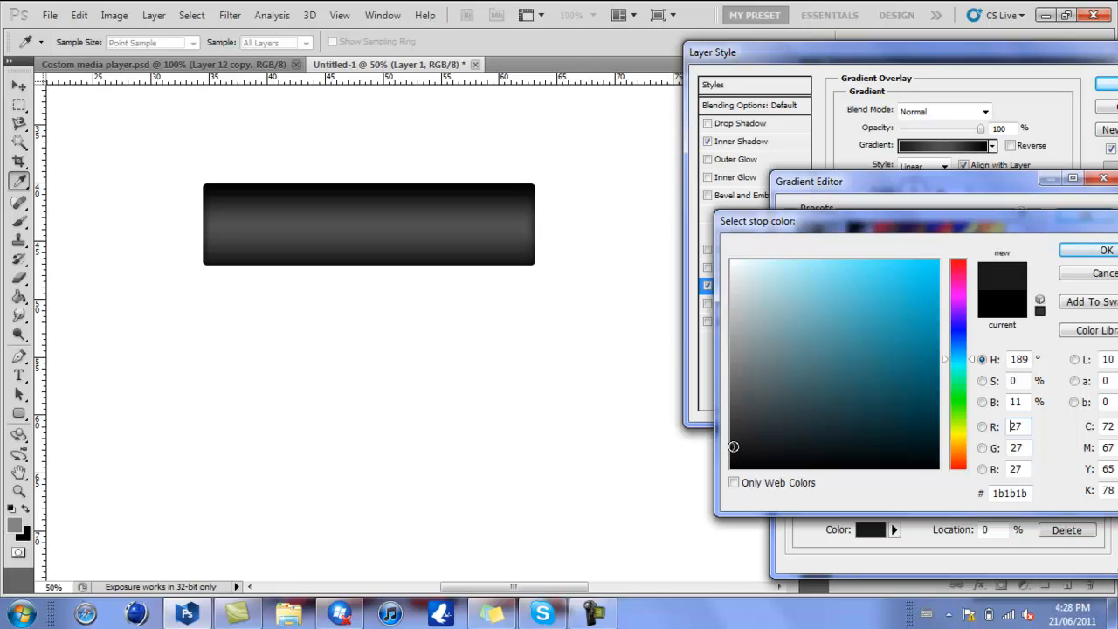
click(731, 442)
key(Return)
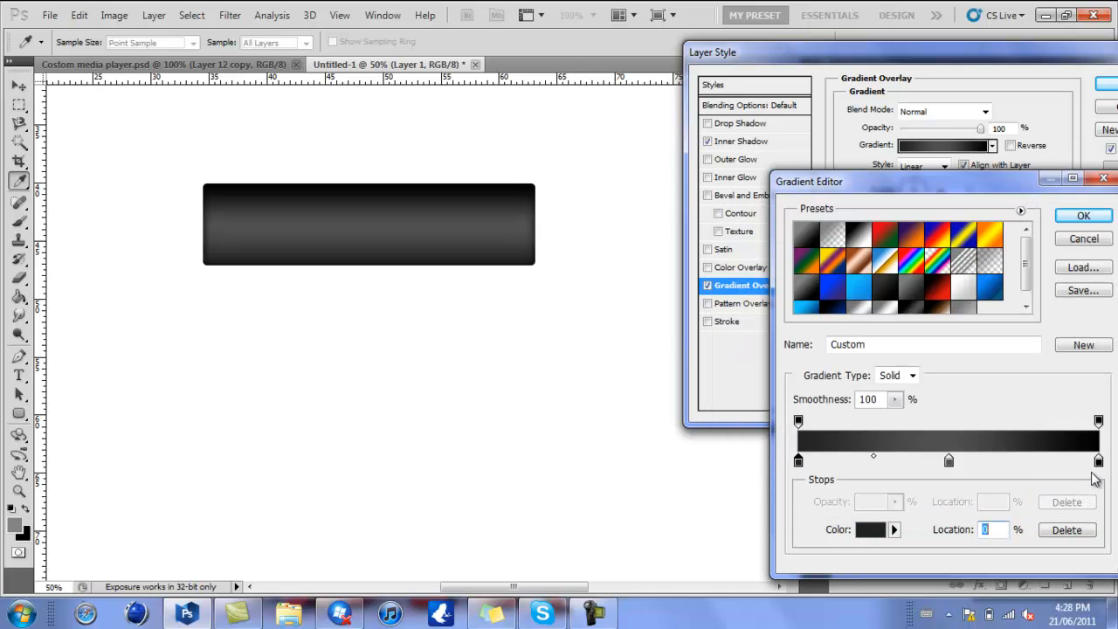
- Set the gradient's 100% colour stop to dark grey 222222 and accept the edited gradient
click(1097, 462)
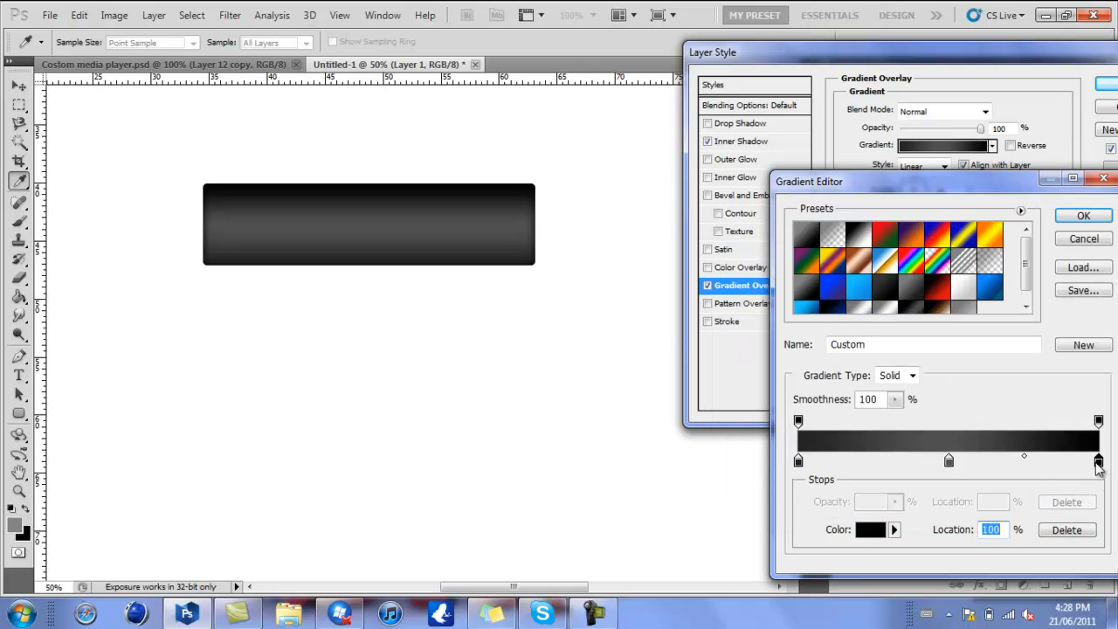
click(873, 531)
drag(730, 422, 731, 445)
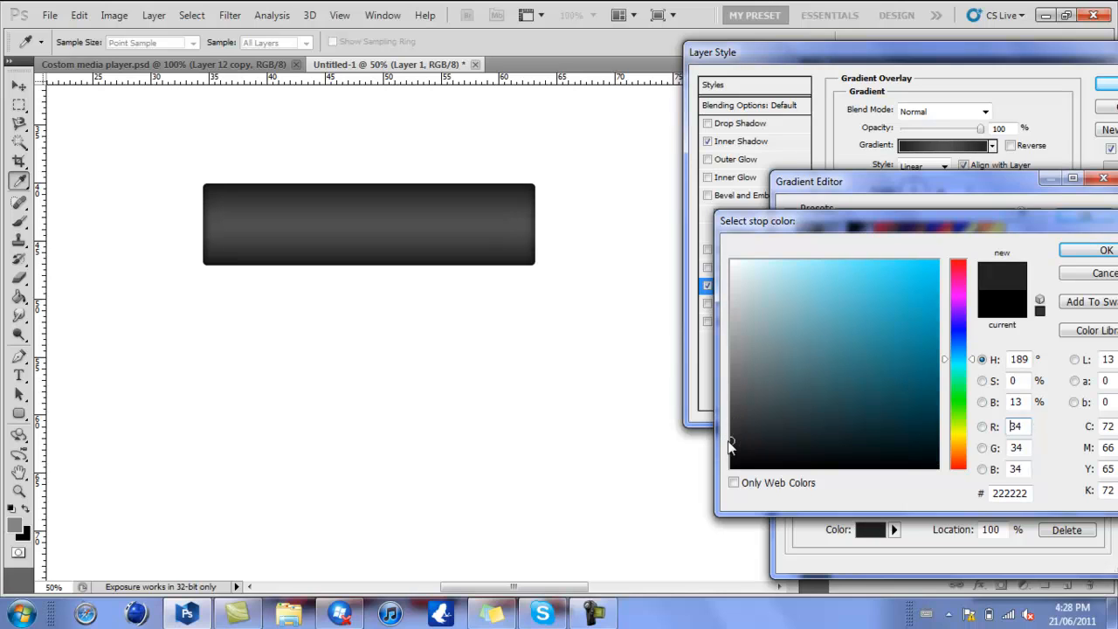
key(Return)
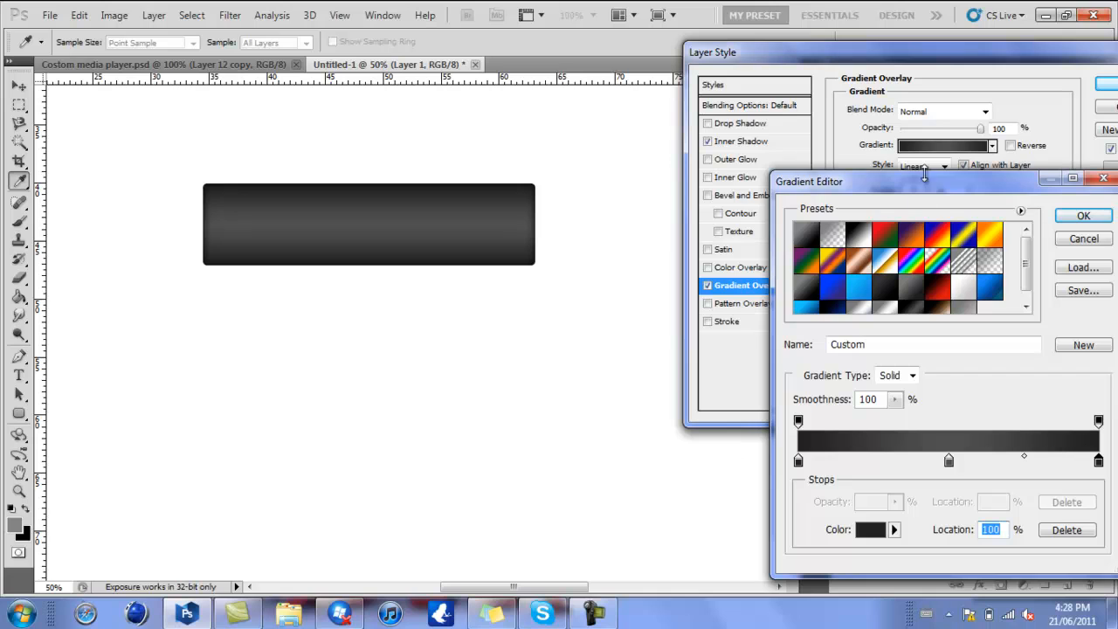
key(Return)
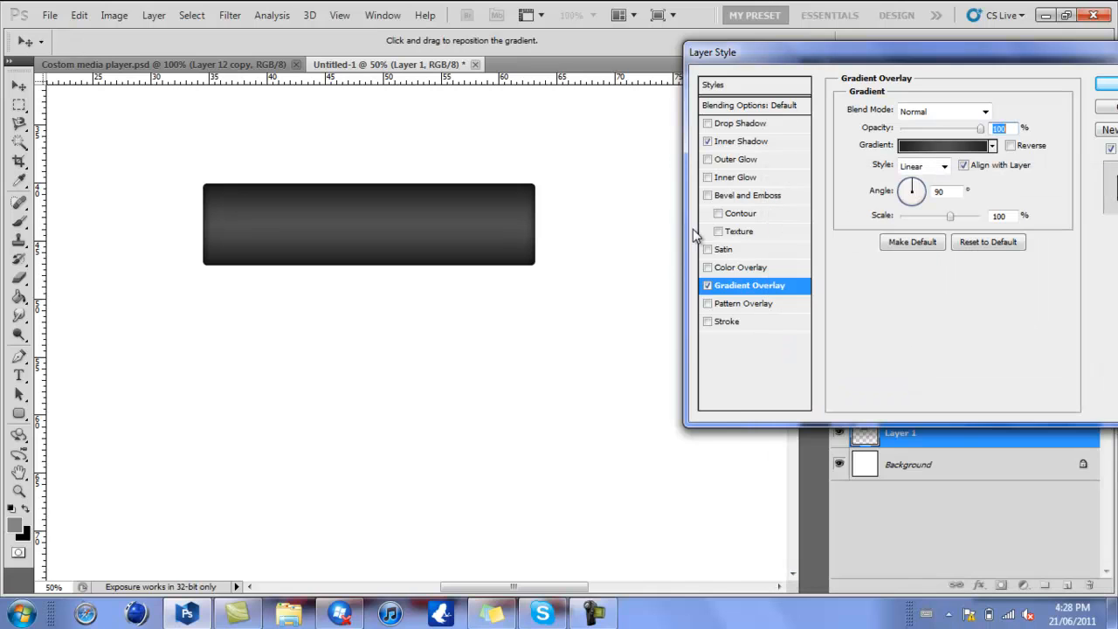
- Replace the rectangle's Gradient Overlay with a dark grey Color Overlay, accept the layer style and collapse the layer's effects list
click(706, 286)
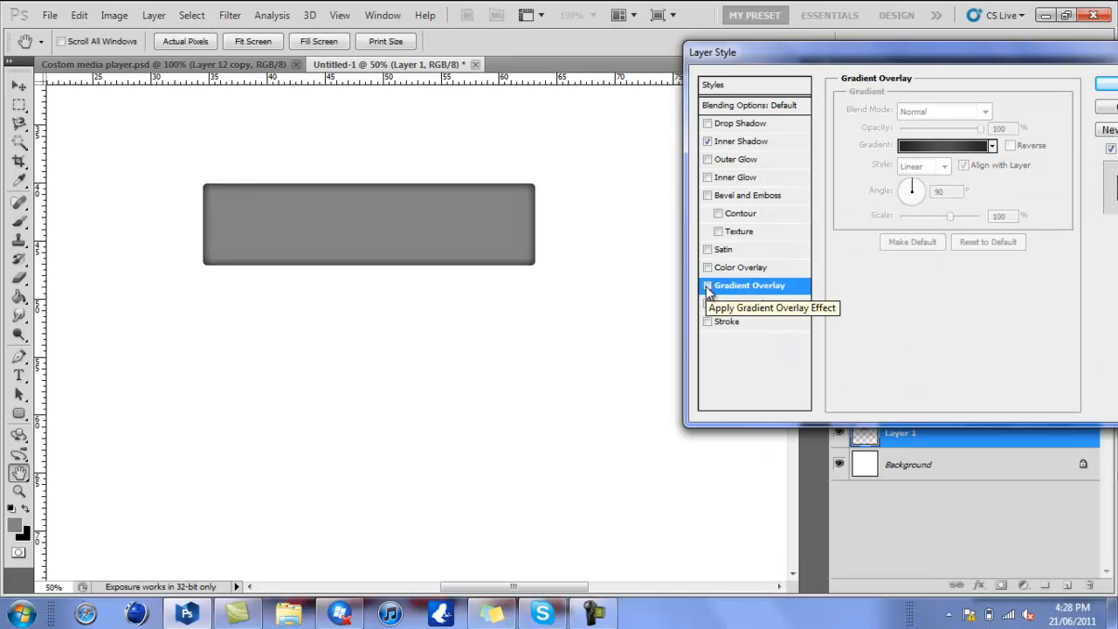
click(707, 268)
click(732, 266)
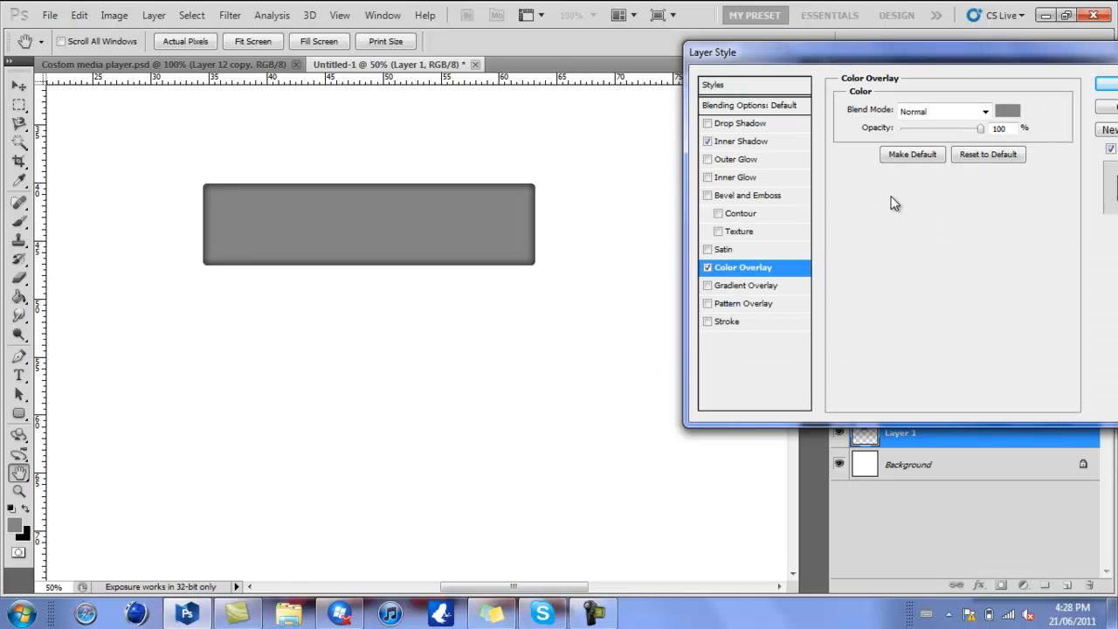
click(1007, 111)
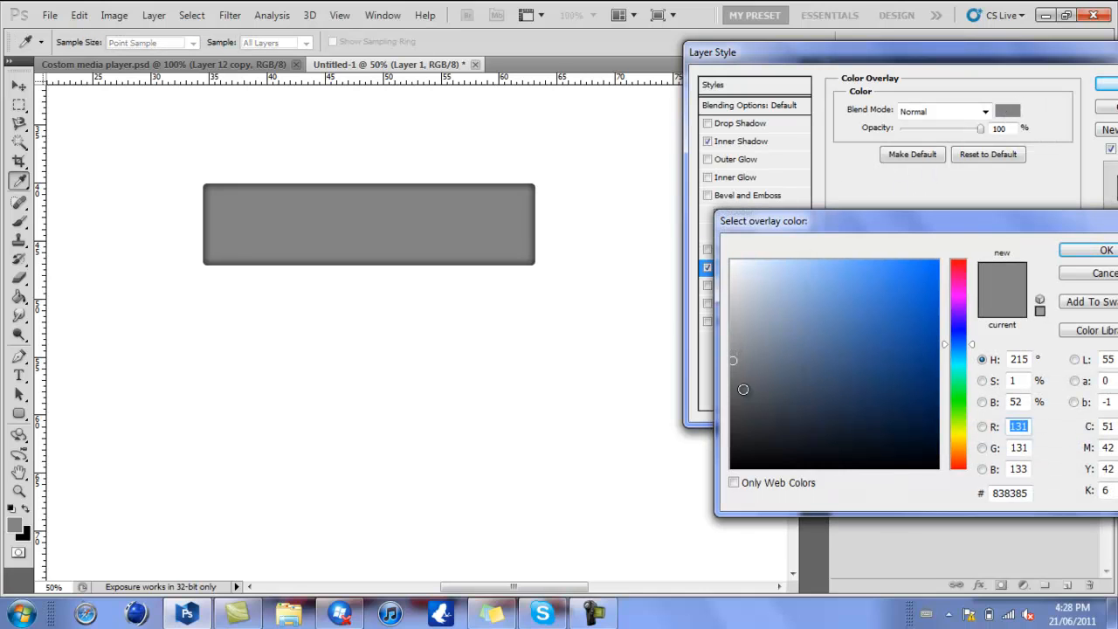
mouse_move(738, 393)
mouse_down()
mouse_move(724, 428)
mouse_move(735, 419)
mouse_up()
key(Return)
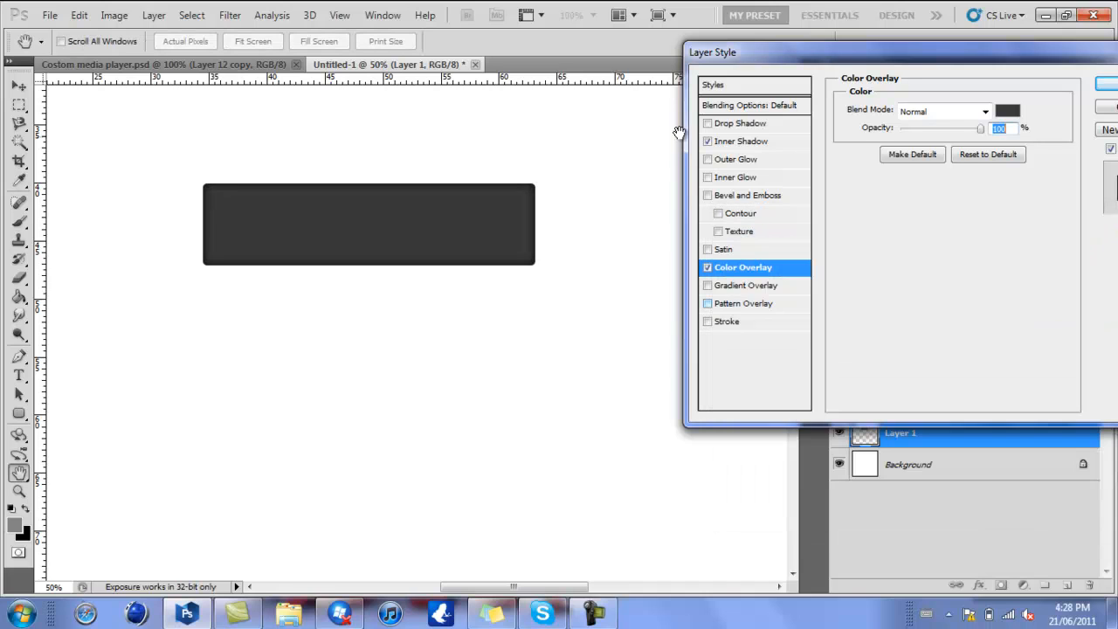
click(1103, 88)
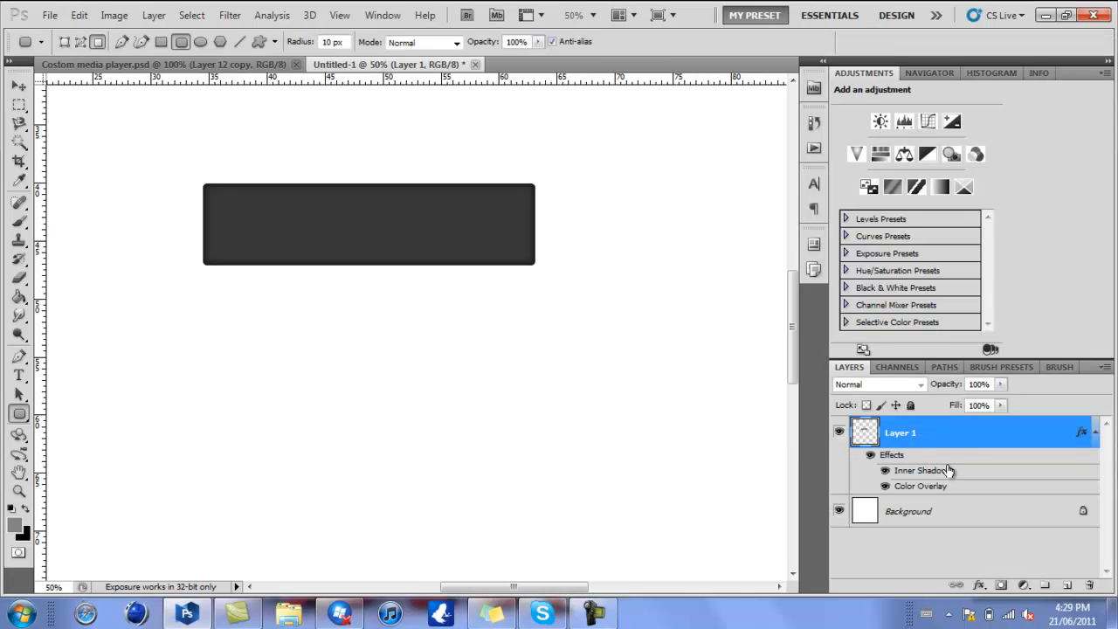
click(1094, 435)
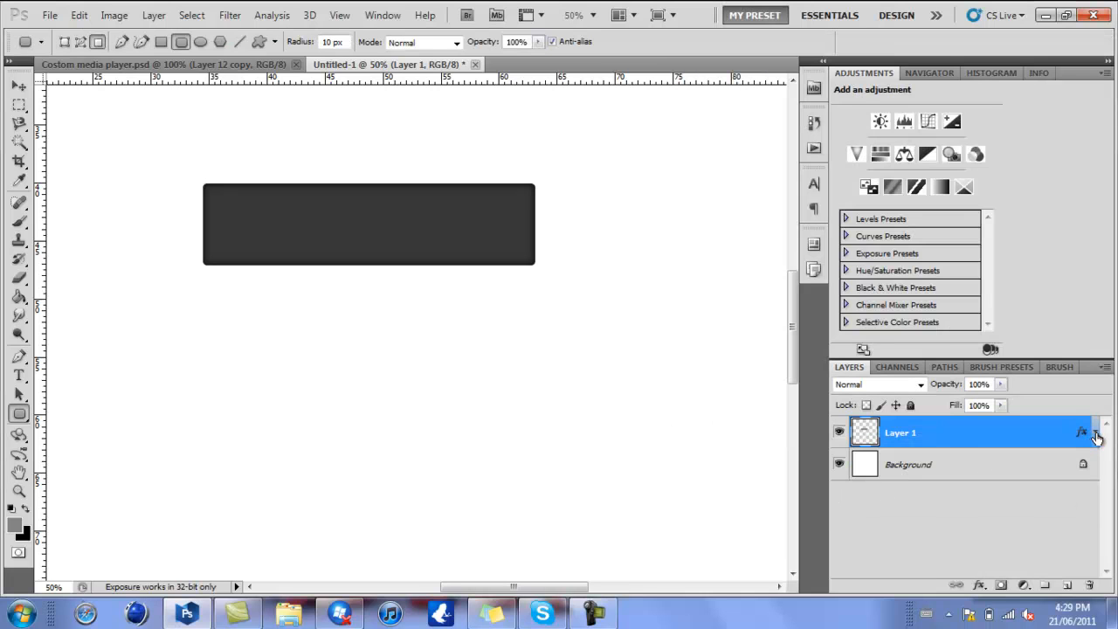
- Add a new layer and draw a grey rounded rectangle with a 30 px radius inside the dark one, undoing a 20 px trial
click(1065, 585)
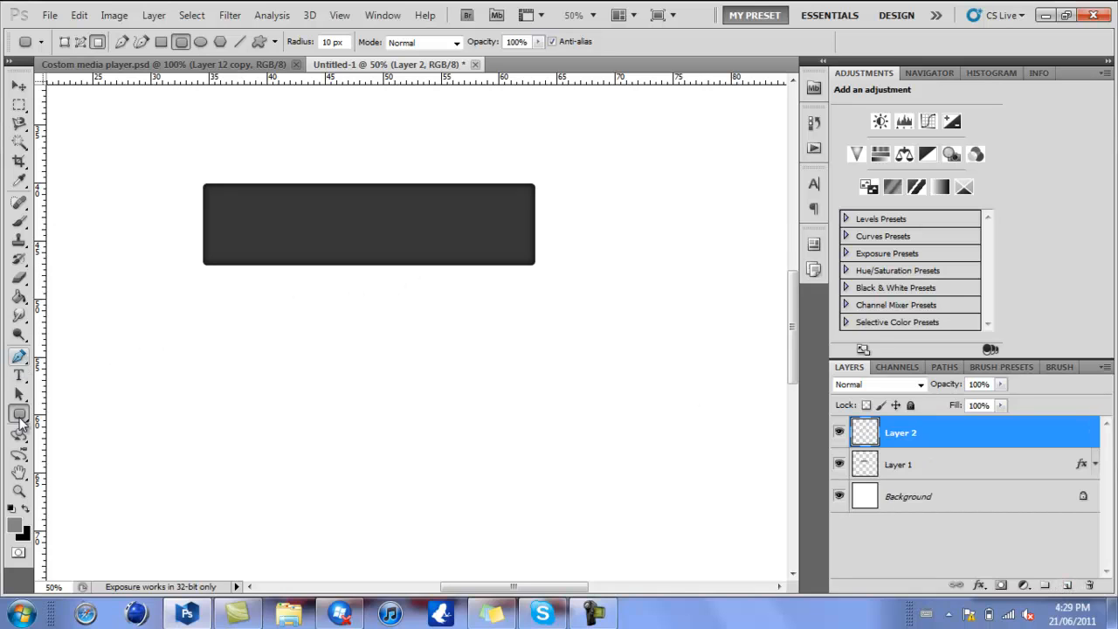
click(20, 417)
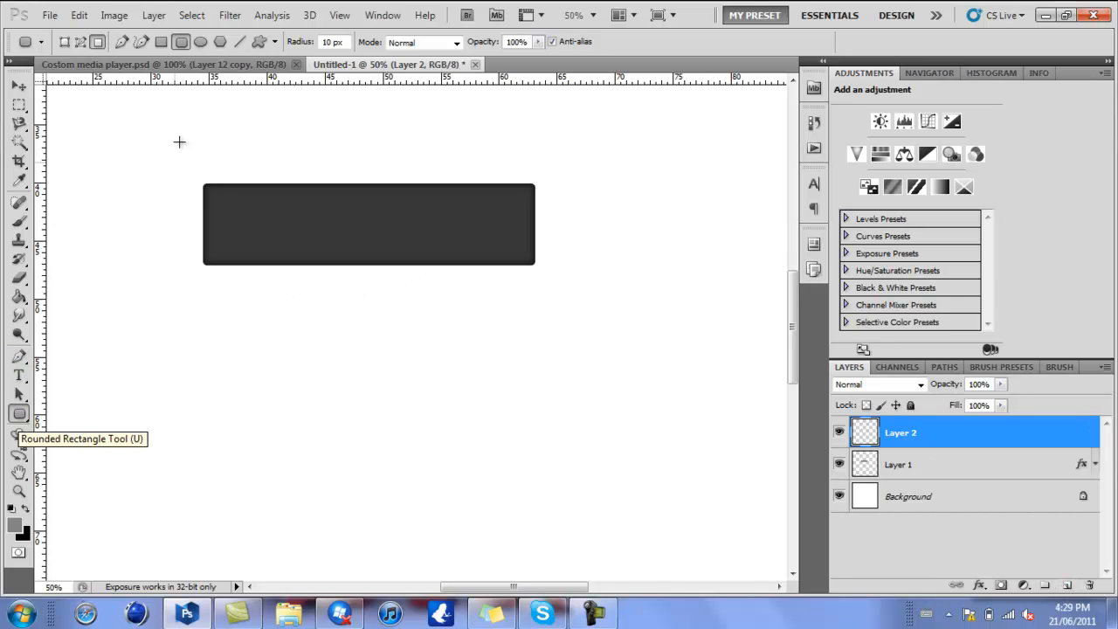
click(332, 42)
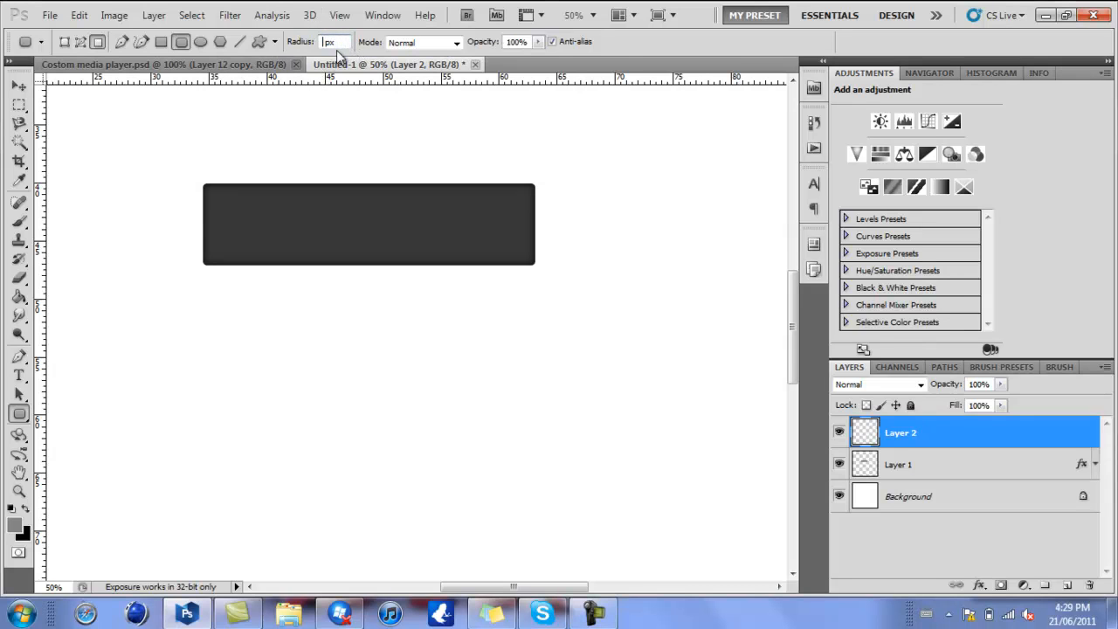
text(20)
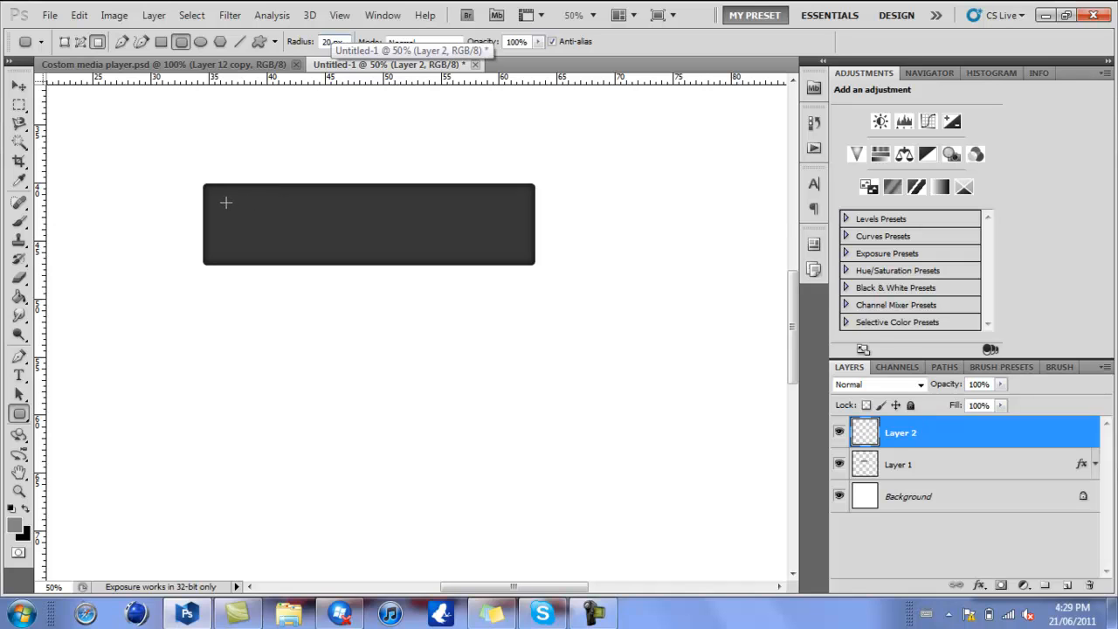
drag(225, 203, 509, 238)
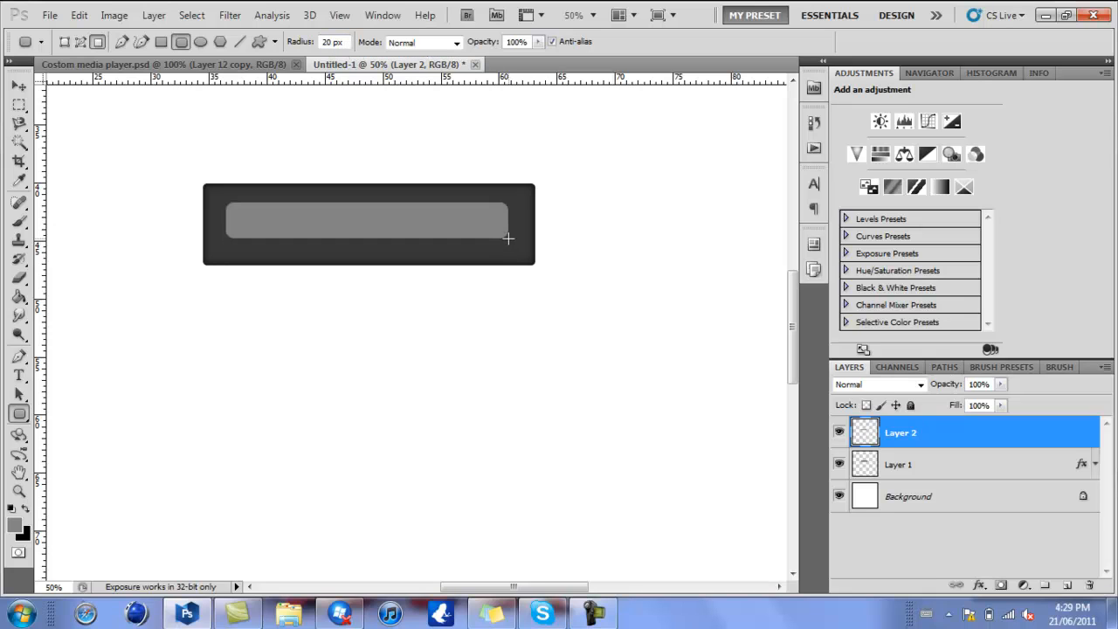
key(ctrl+z)
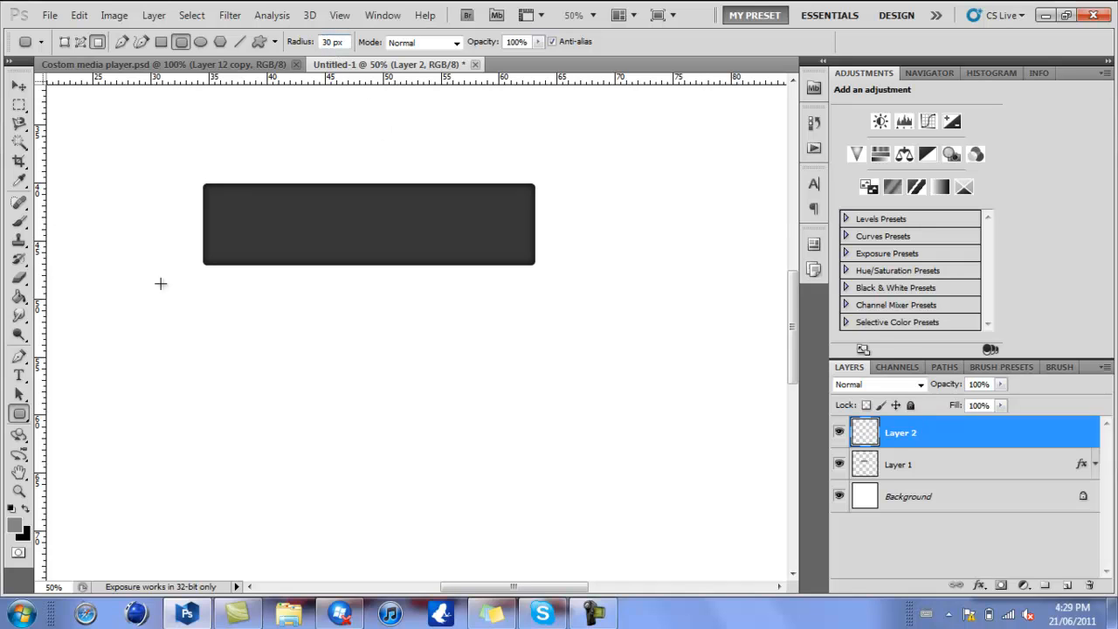
drag(224, 200, 516, 246)
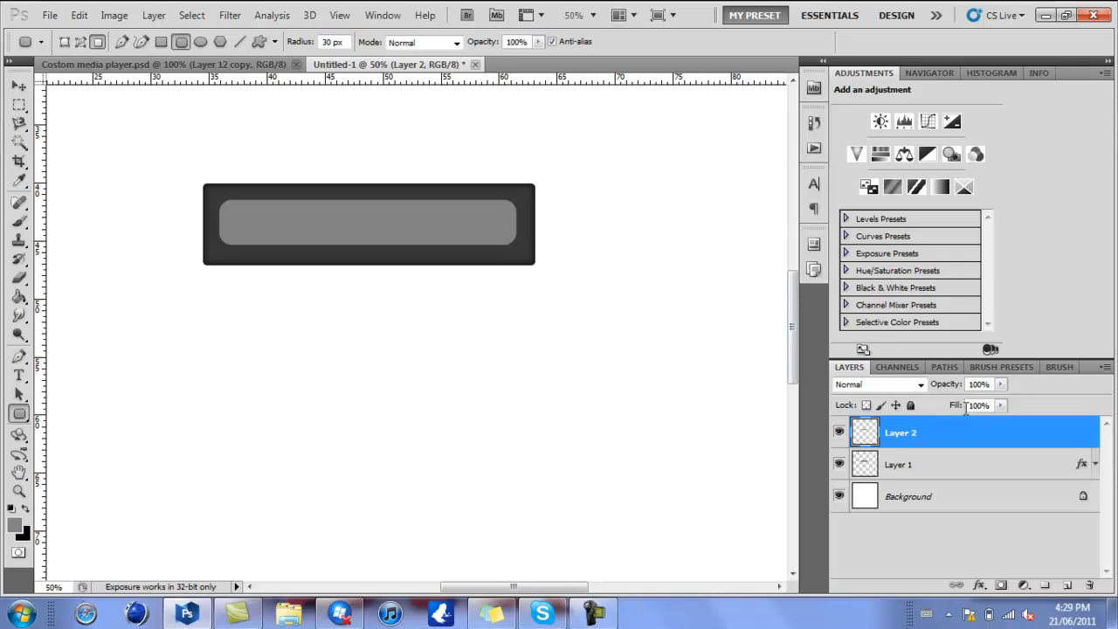
- Add a Gradient Overlay to the inner bar's layer using the white-to-light-grey preset, and reverse the gradient
double_click(968, 437)
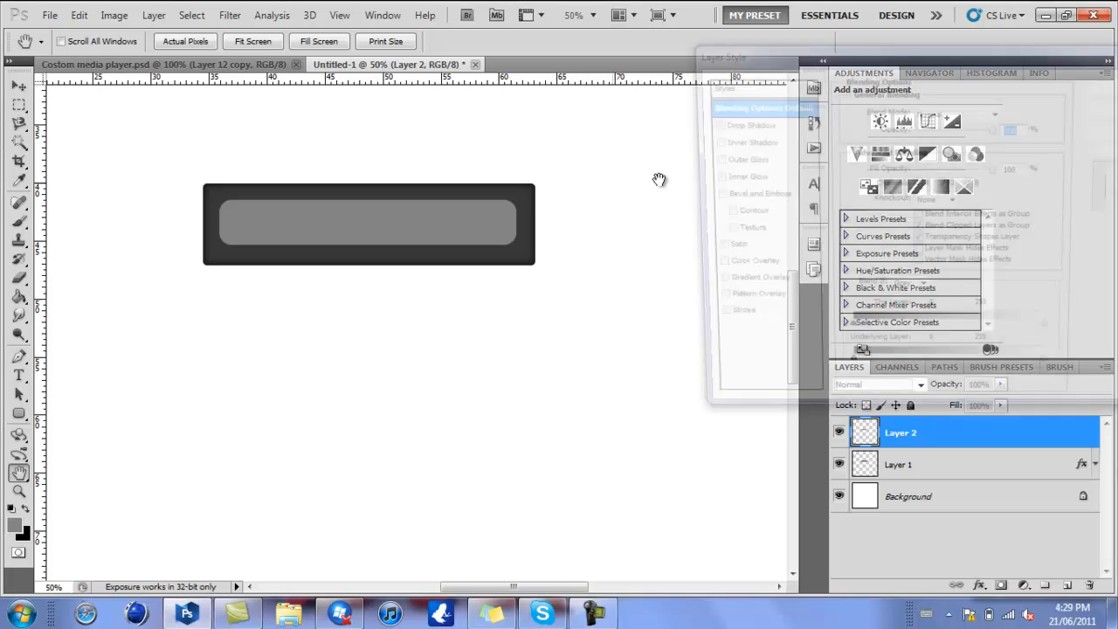
click(728, 126)
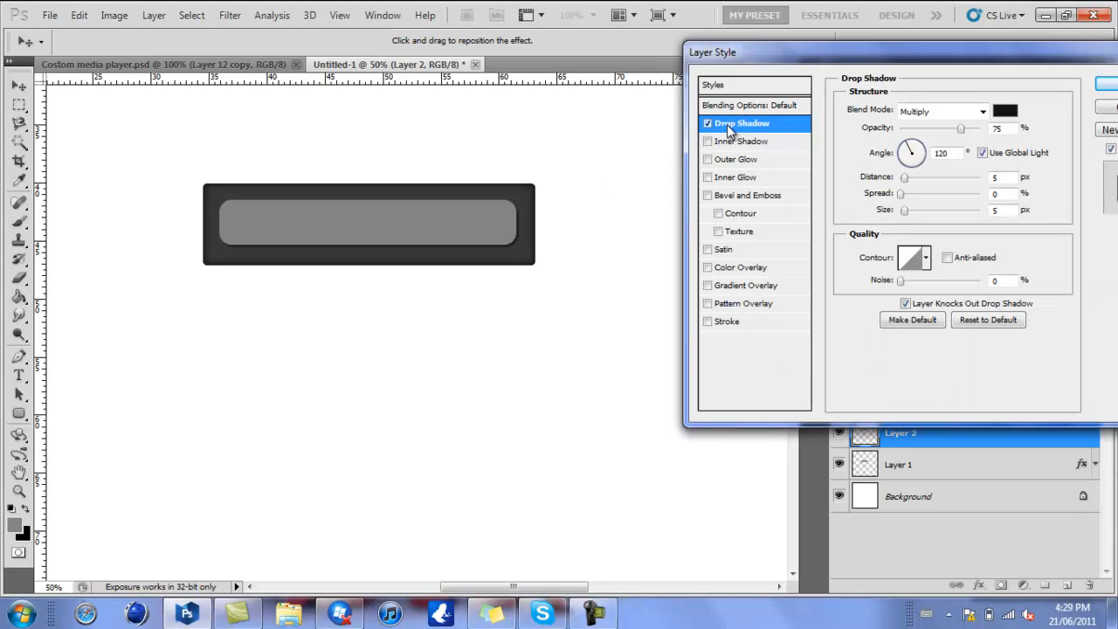
click(708, 123)
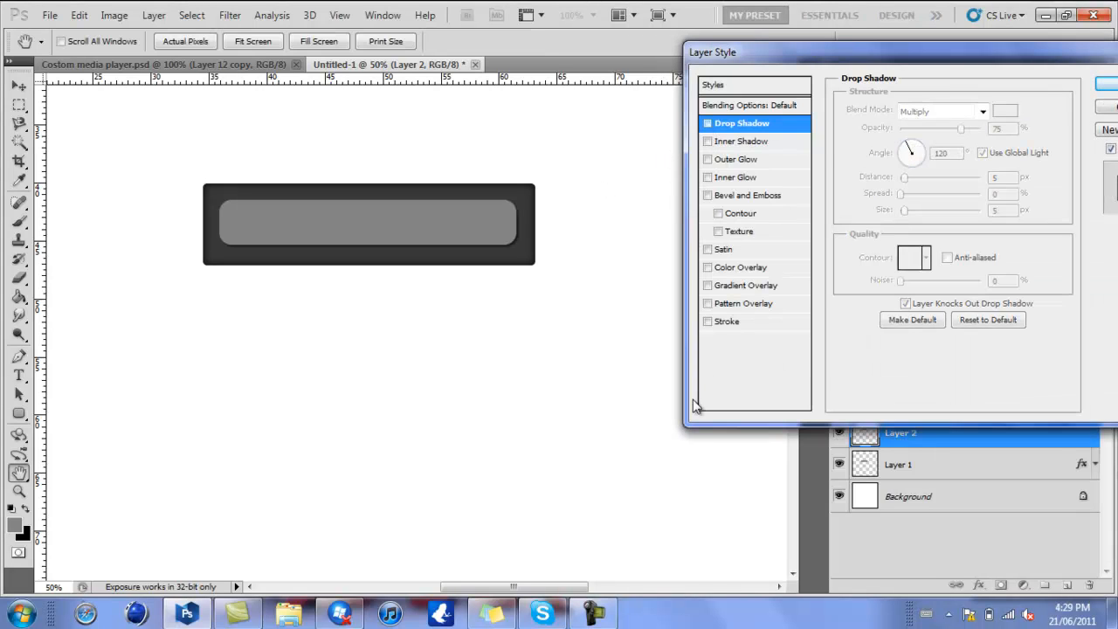
click(738, 285)
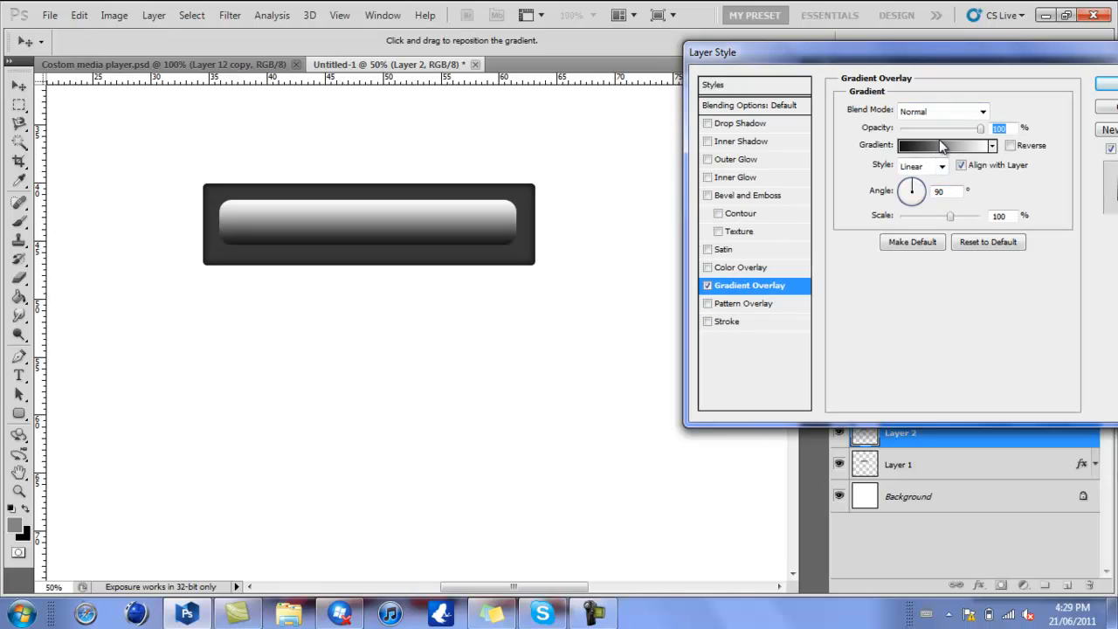
click(942, 145)
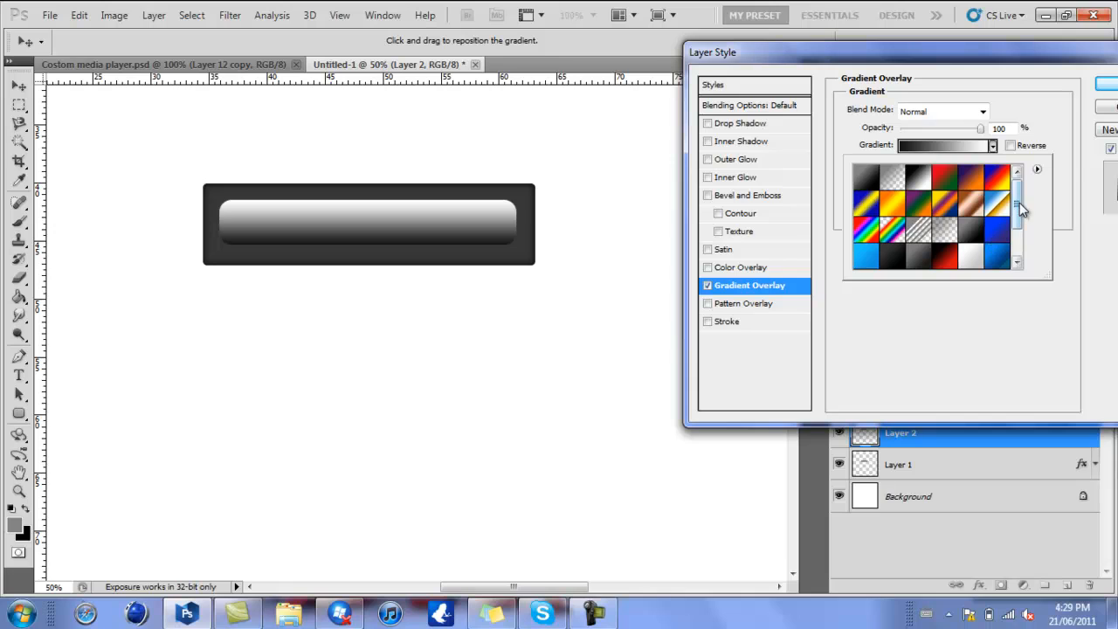
drag(1019, 202, 1018, 229)
click(976, 210)
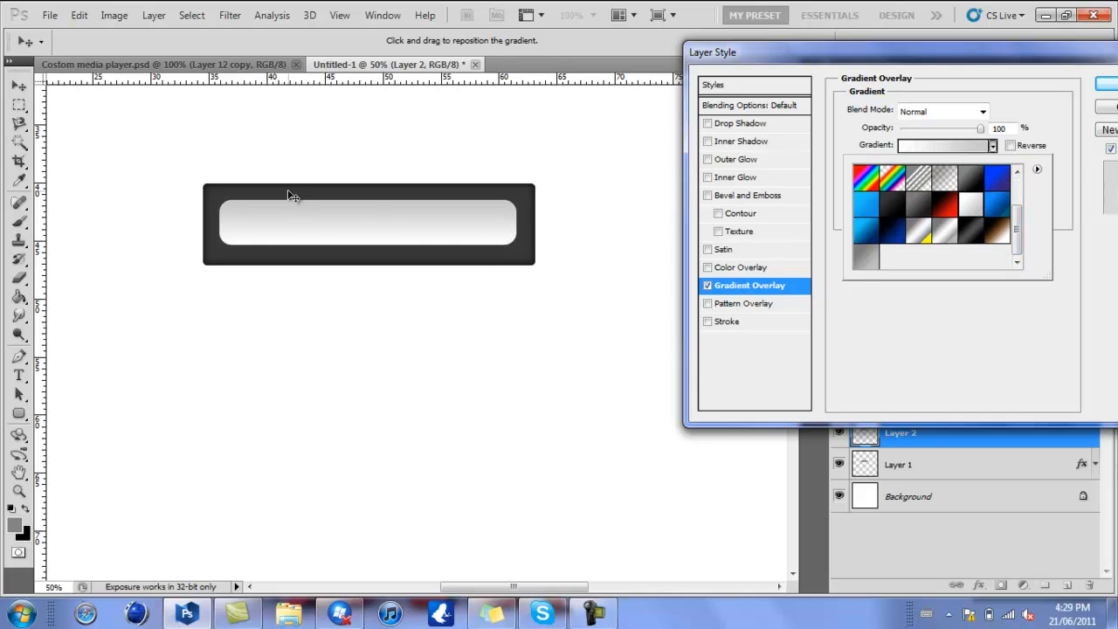
click(939, 196)
click(1010, 146)
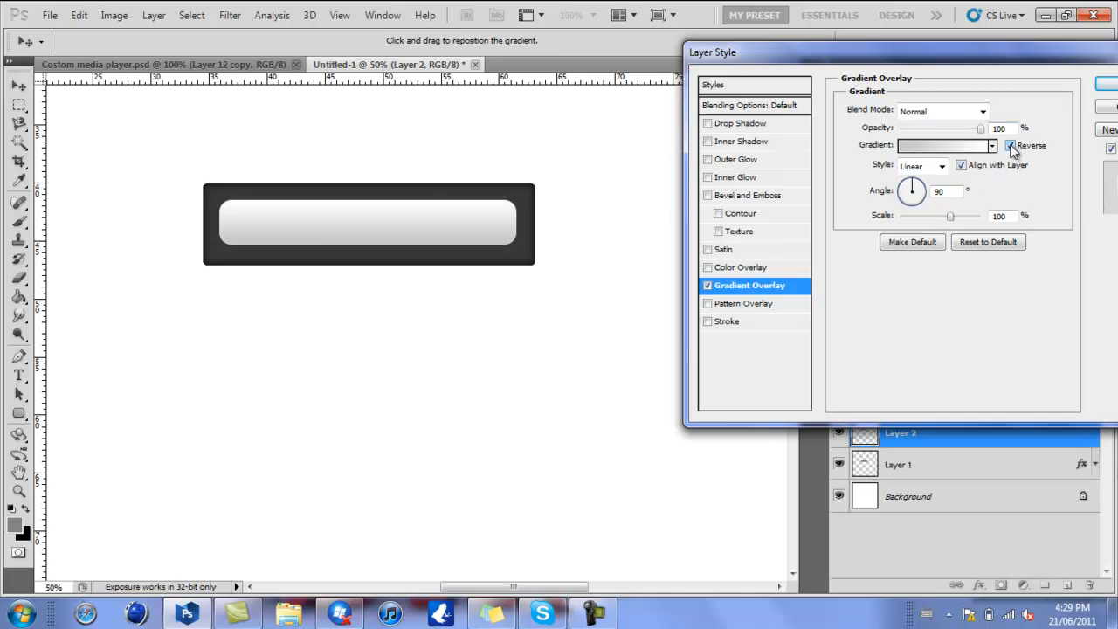
- Try the grey gradient preset with a white middle stop on the inner bar, and return to the white-to-light-grey preset
click(934, 146)
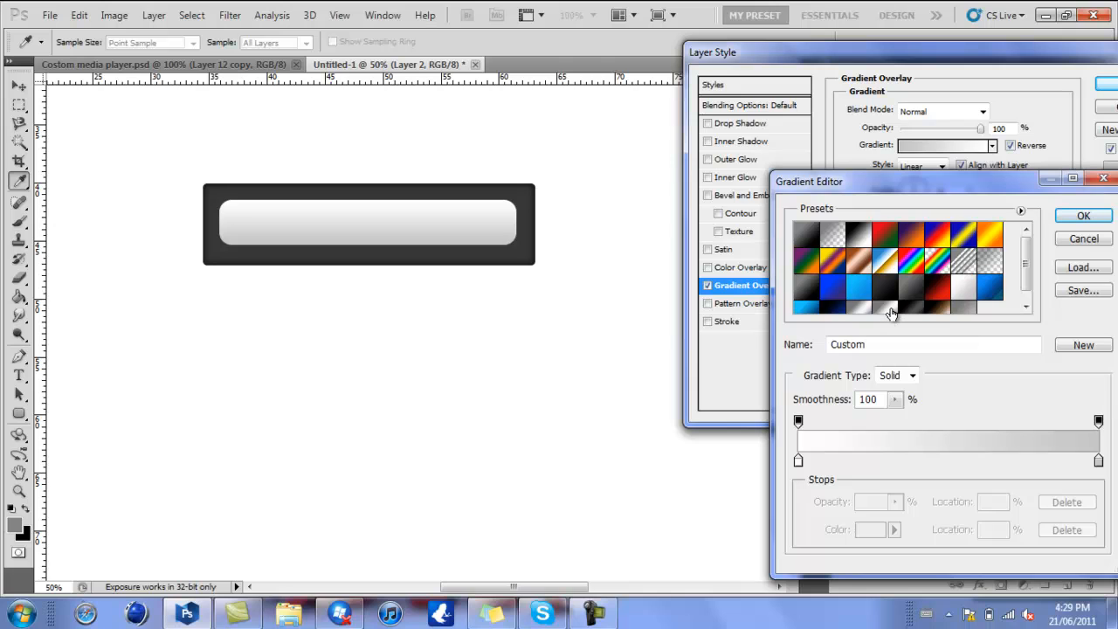
click(888, 309)
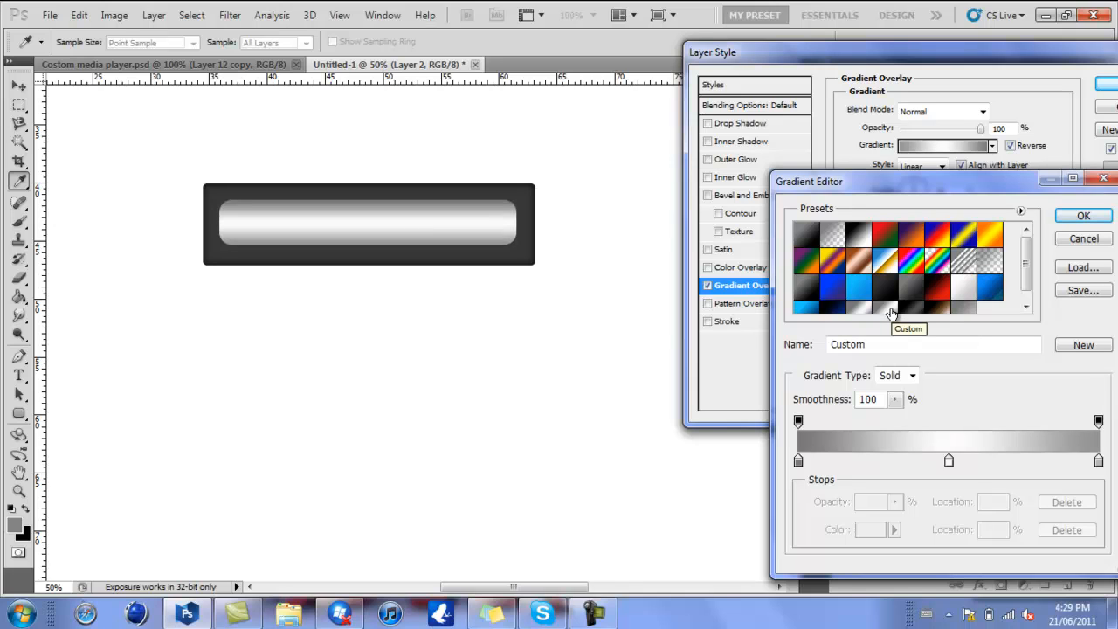
click(963, 289)
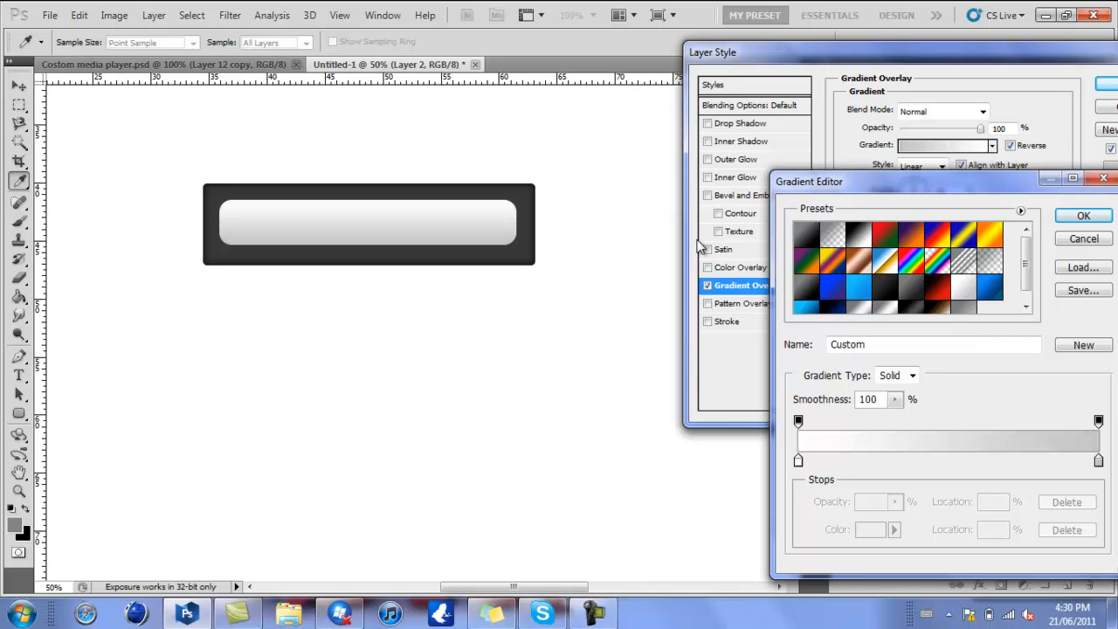
key(Return)
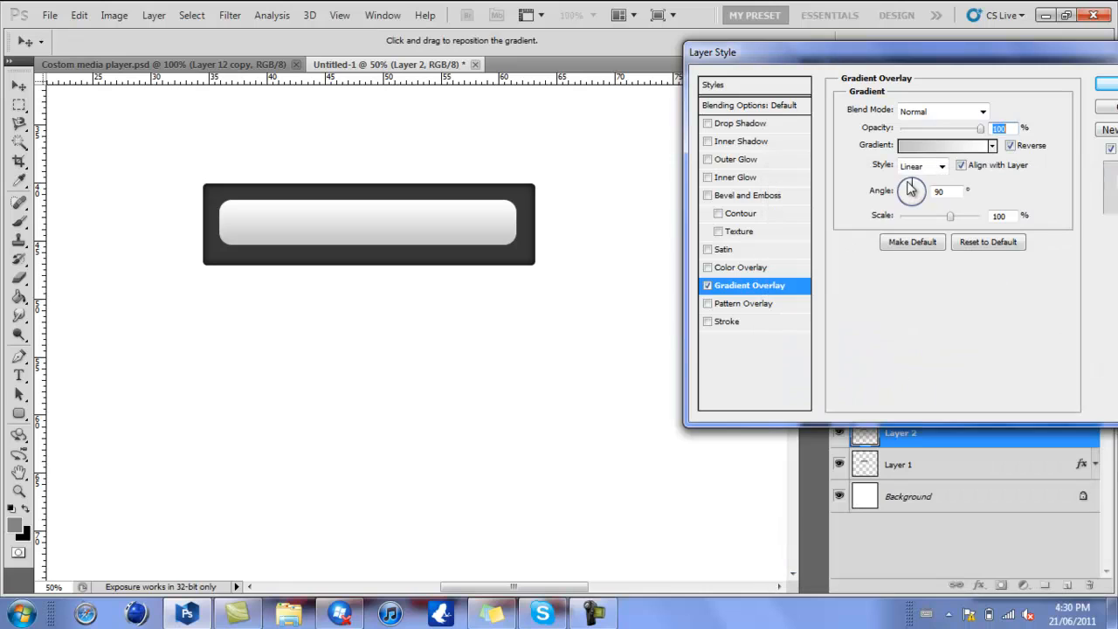
- Add a 2 px Stroke to the inner bar with a gradient fill using the white-to-light-grey preset
click(725, 322)
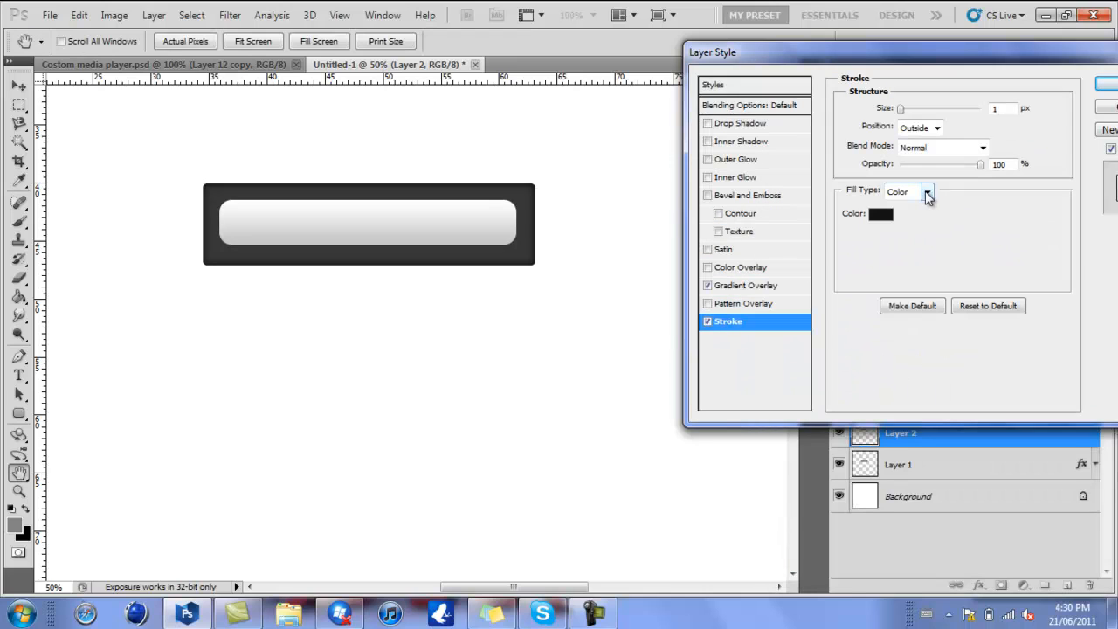
click(928, 194)
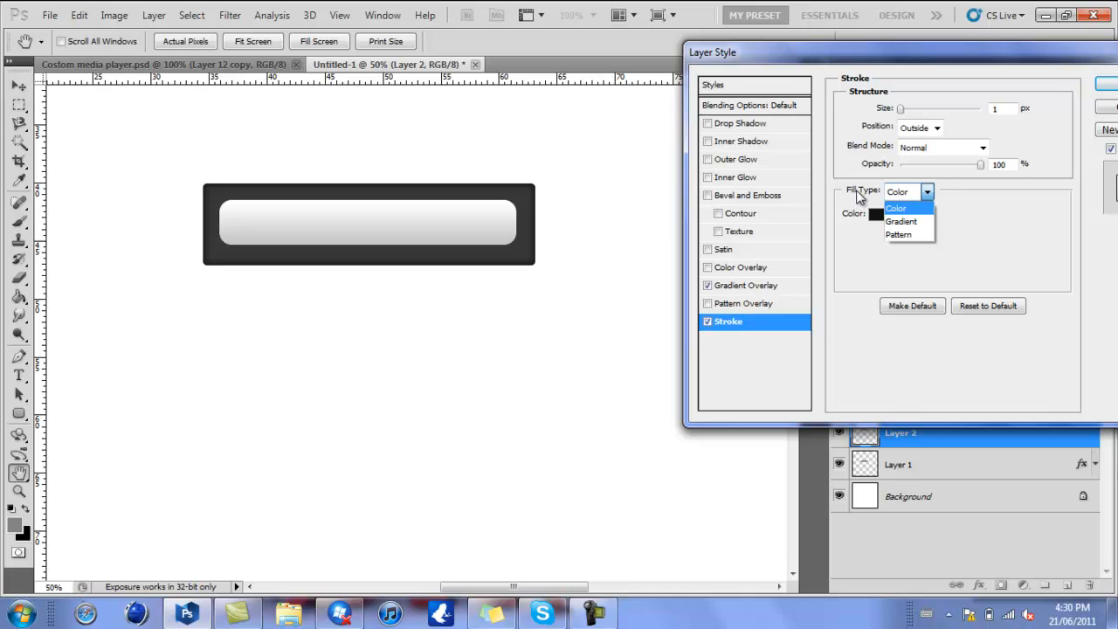
click(901, 221)
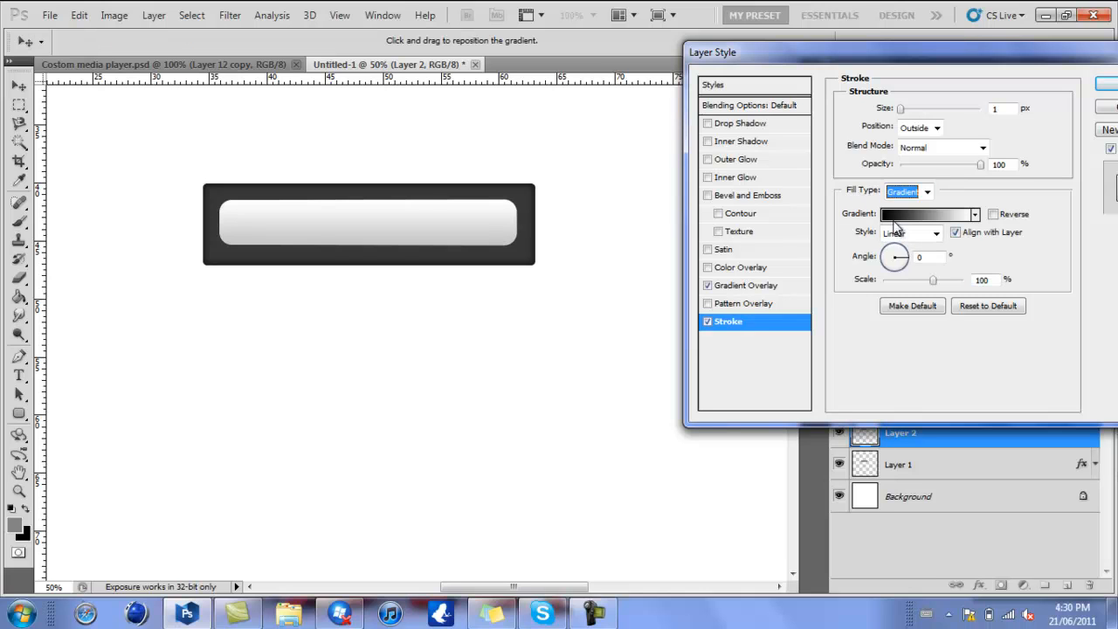
click(895, 217)
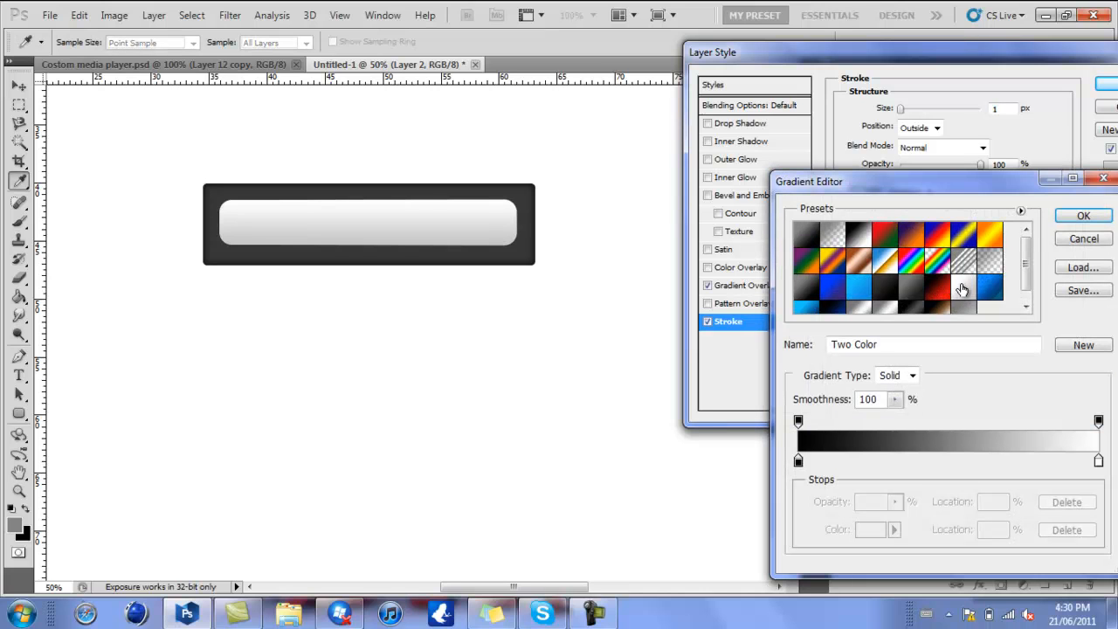
click(962, 289)
key(Return)
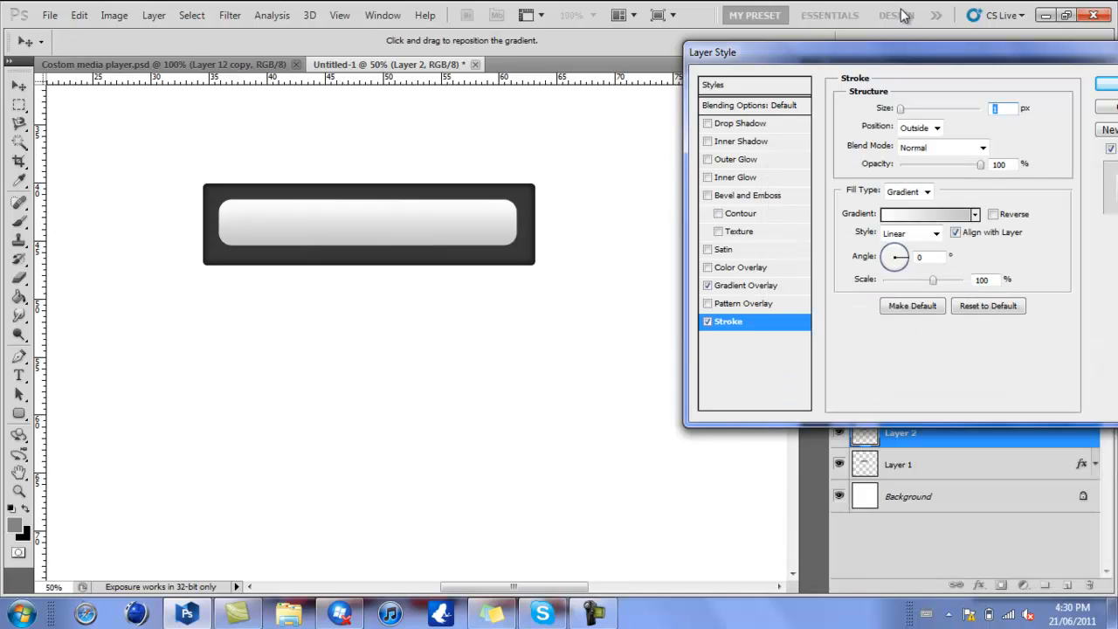
text(2)
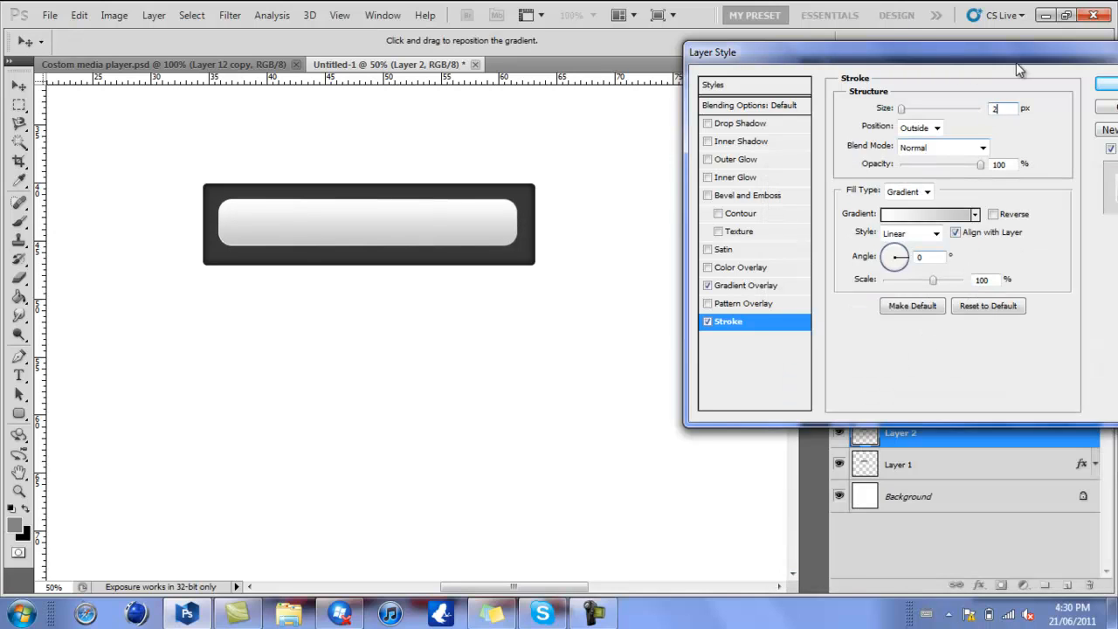
- Set the stroke gradient's angle to 90° and reverse the gradient
click(993, 215)
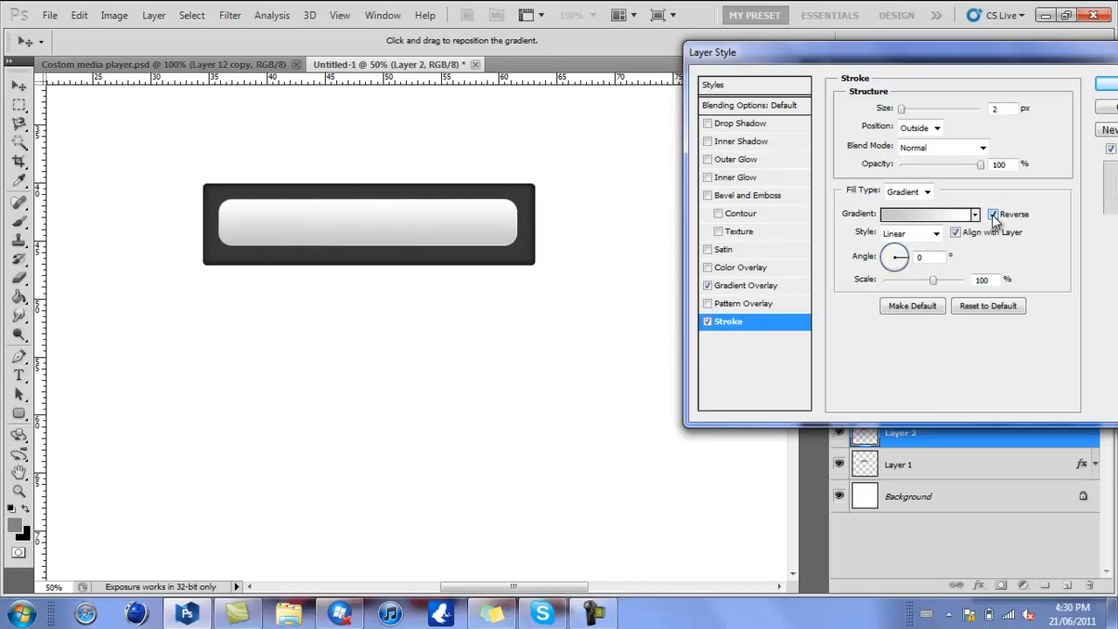
click(993, 215)
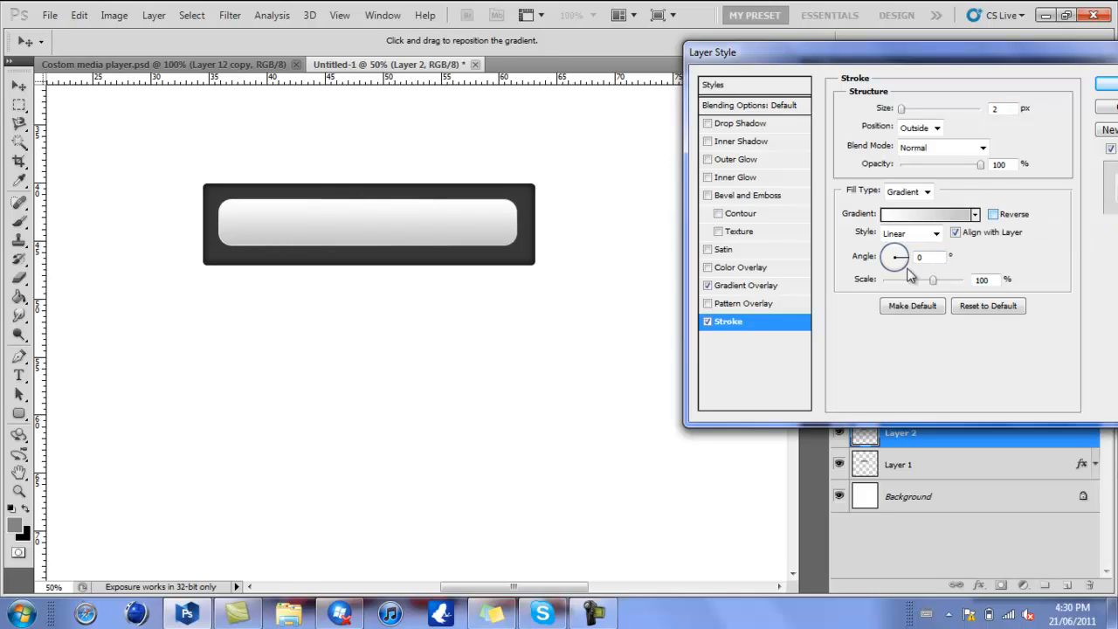
drag(908, 272, 898, 241)
double_click(926, 256)
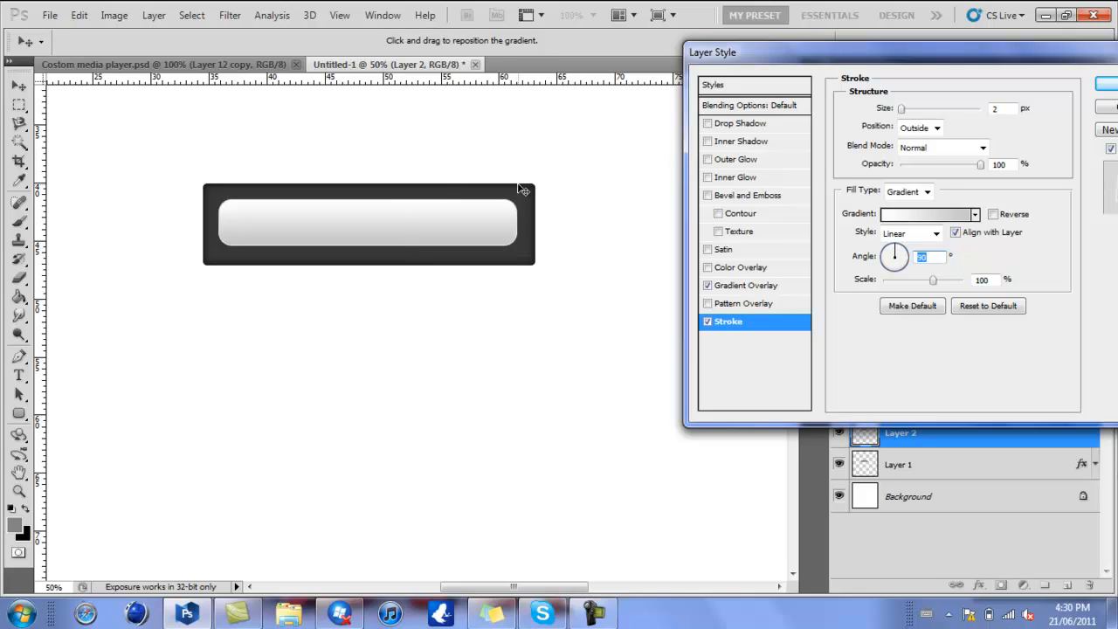
click(993, 214)
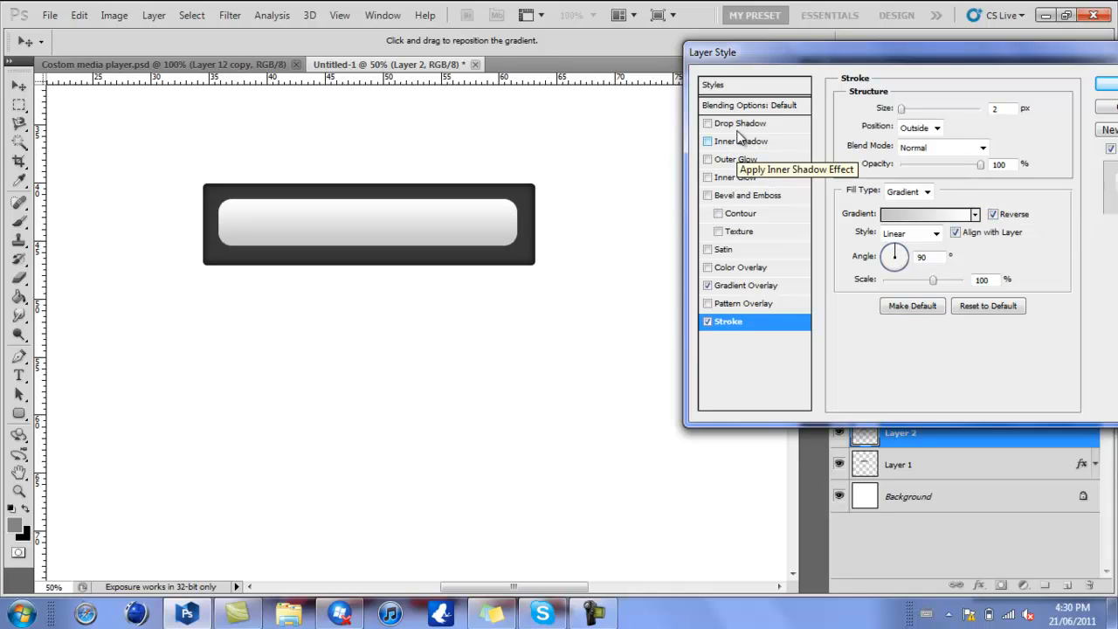
- Add an Inner Bevel to the inner bar with the Chisel Hard technique, 1000% depth and 0 px size, and apply the layer style
click(738, 197)
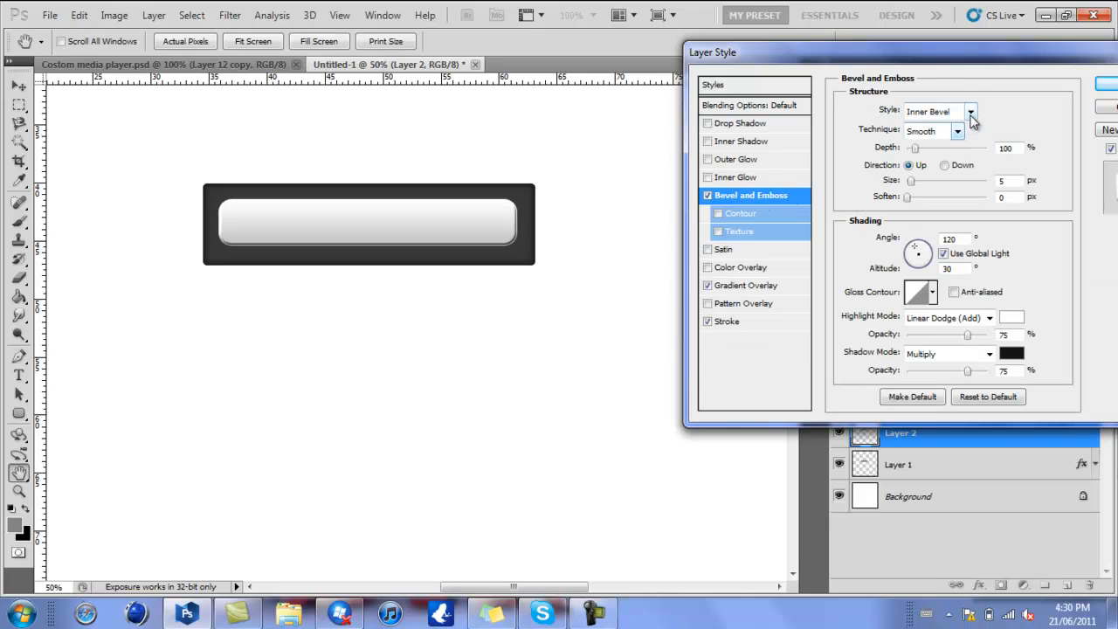
click(968, 112)
click(927, 140)
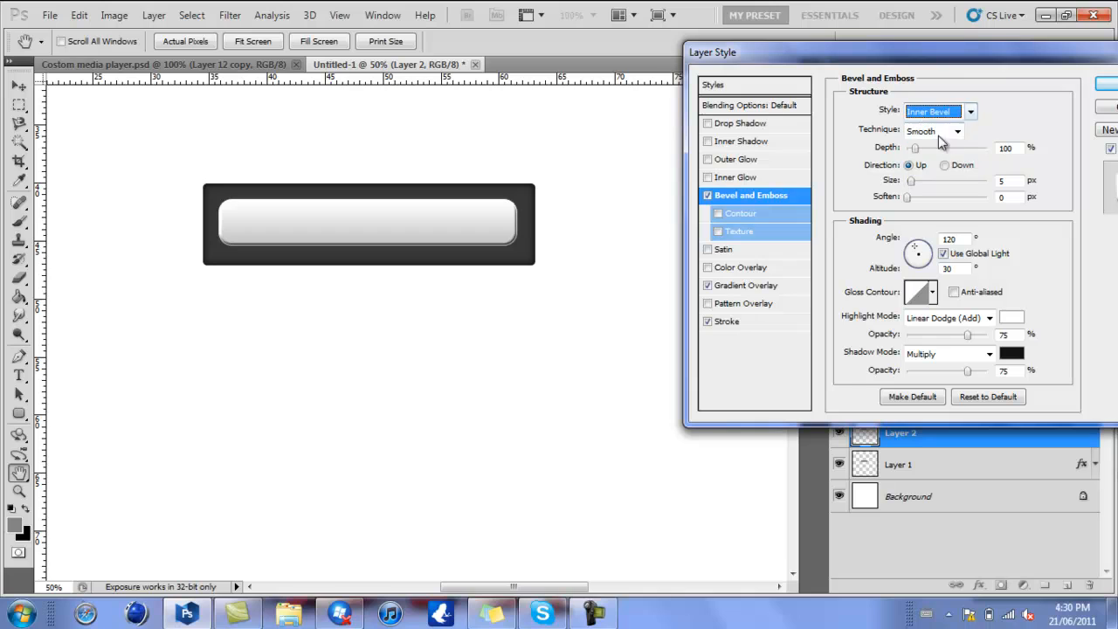
click(958, 132)
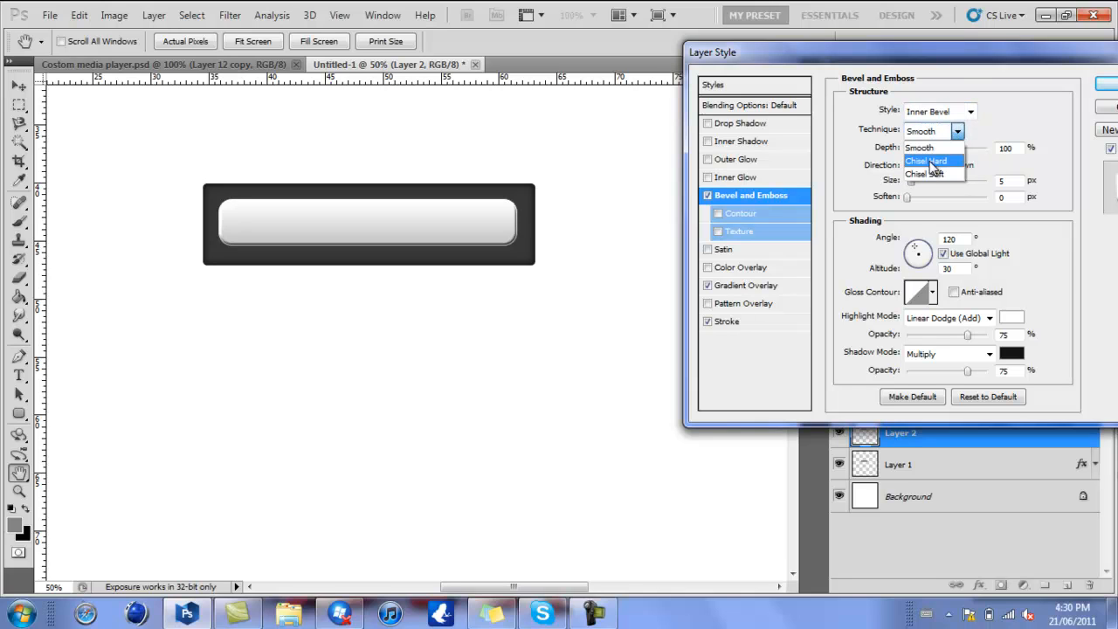
click(930, 162)
drag(915, 147, 1039, 157)
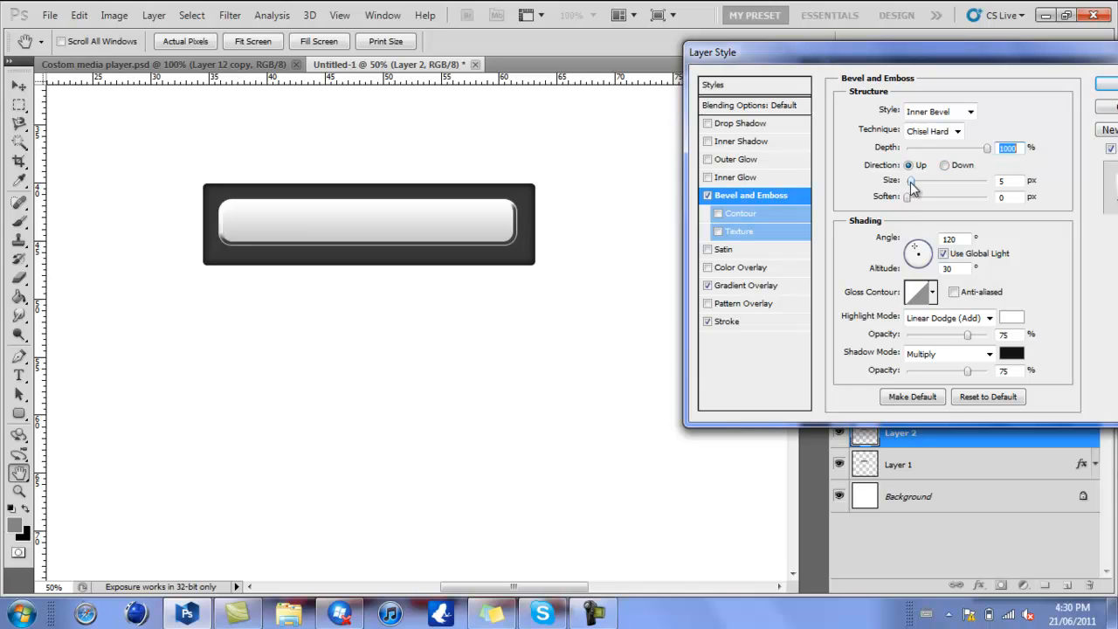
drag(910, 181, 906, 181)
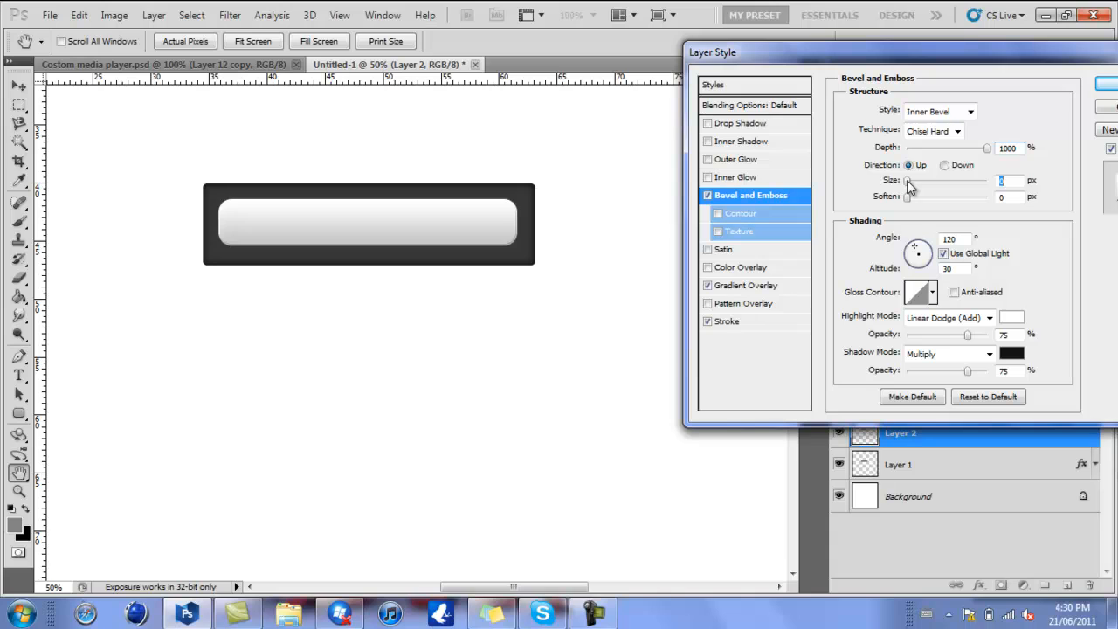
drag(908, 184, 911, 186)
key(Return)
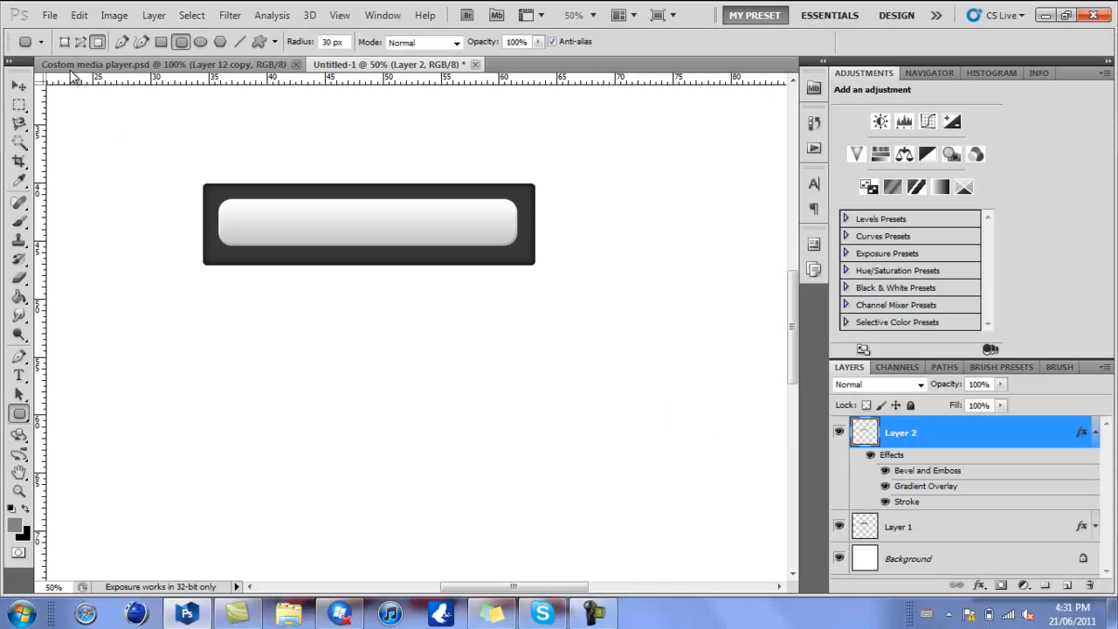
- Compare the bar with the one in Costom media player.psd, and copy the inner bar's right end onto a new layer with the Rectangular Marquee
click(99, 68)
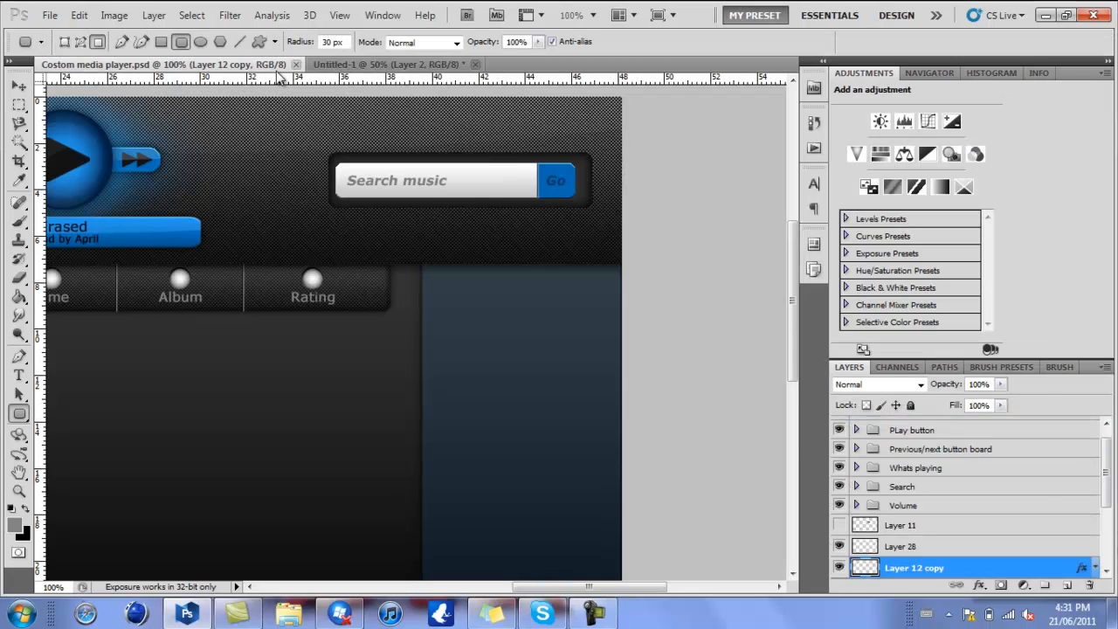
click(343, 67)
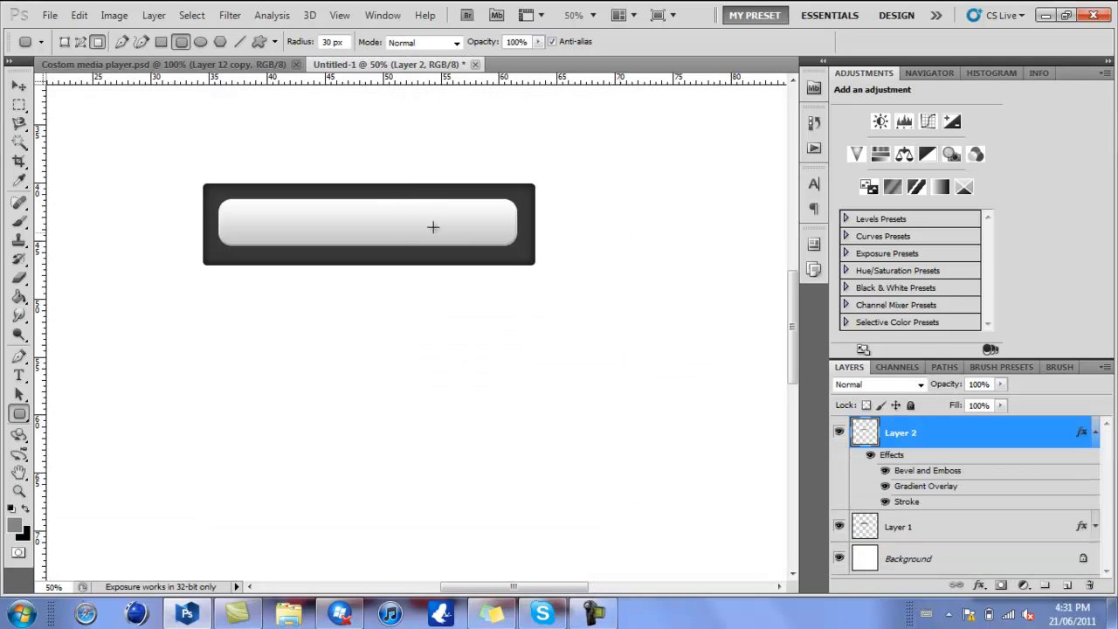
click(102, 68)
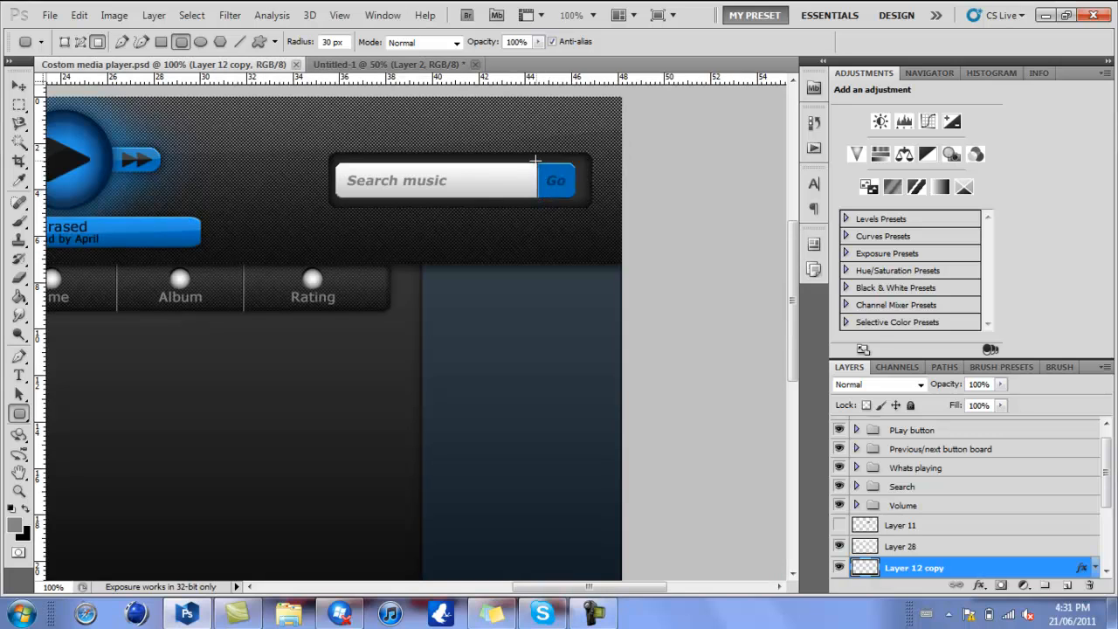
click(321, 66)
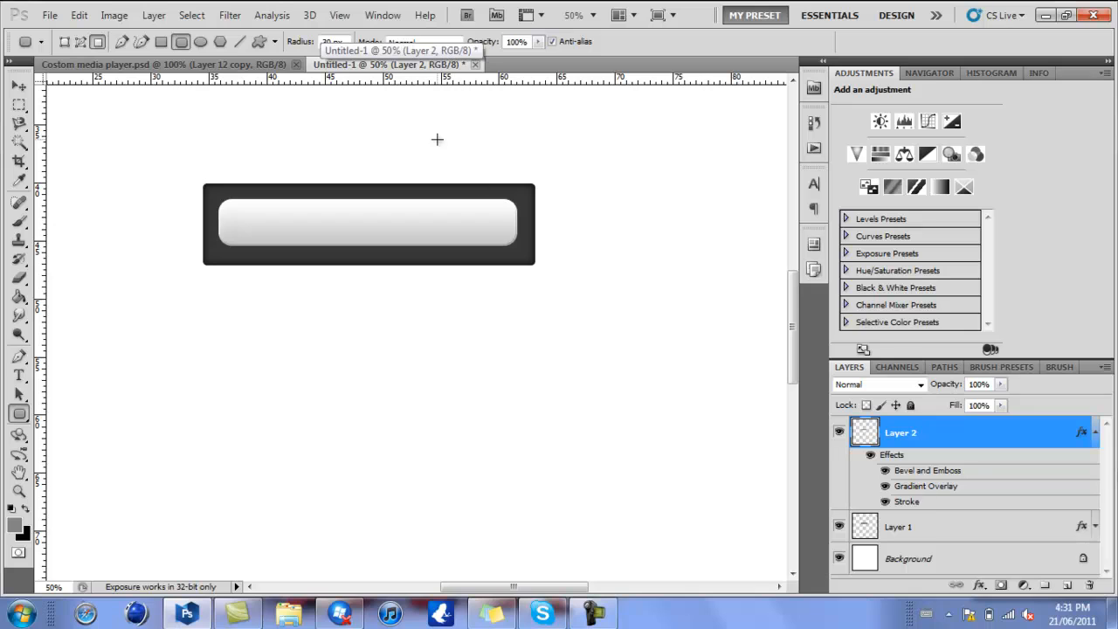
click(1095, 433)
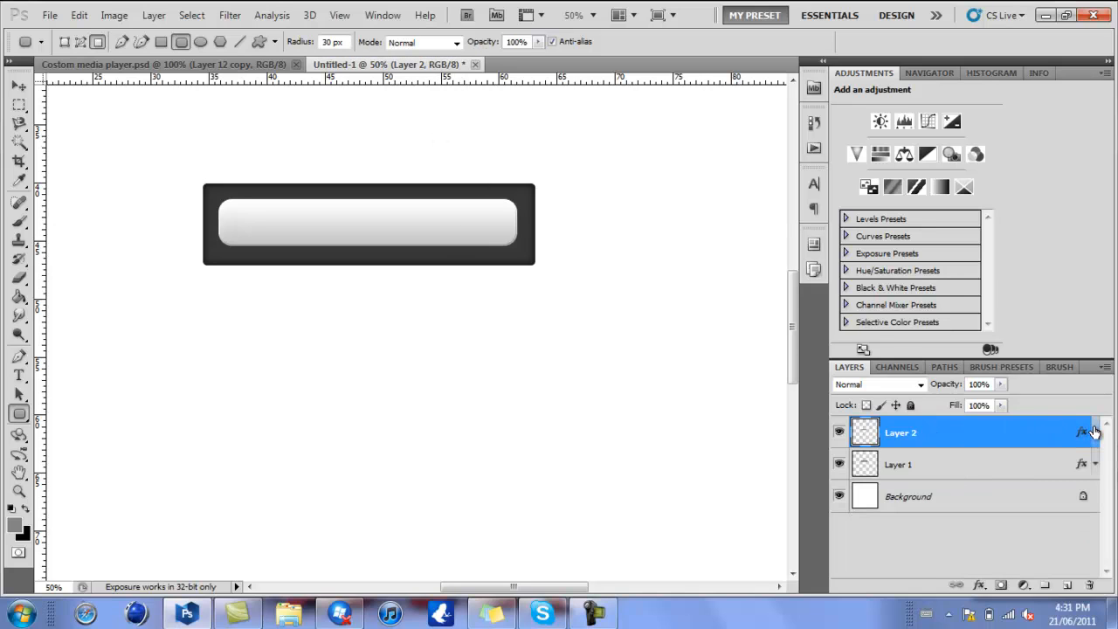
key(m)
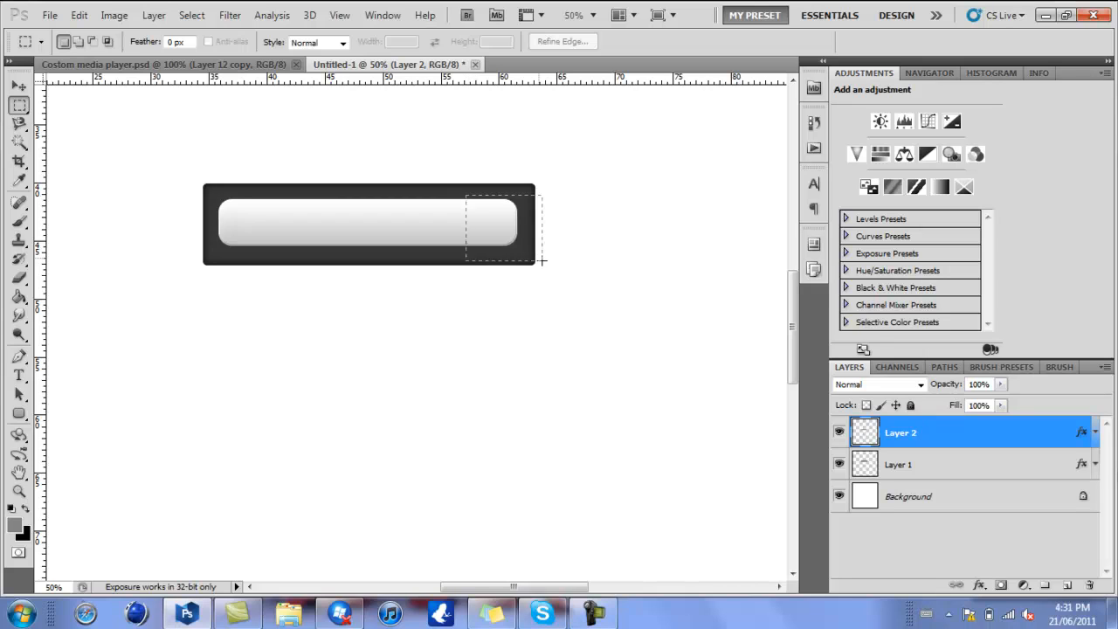
drag(541, 261, 523, 251)
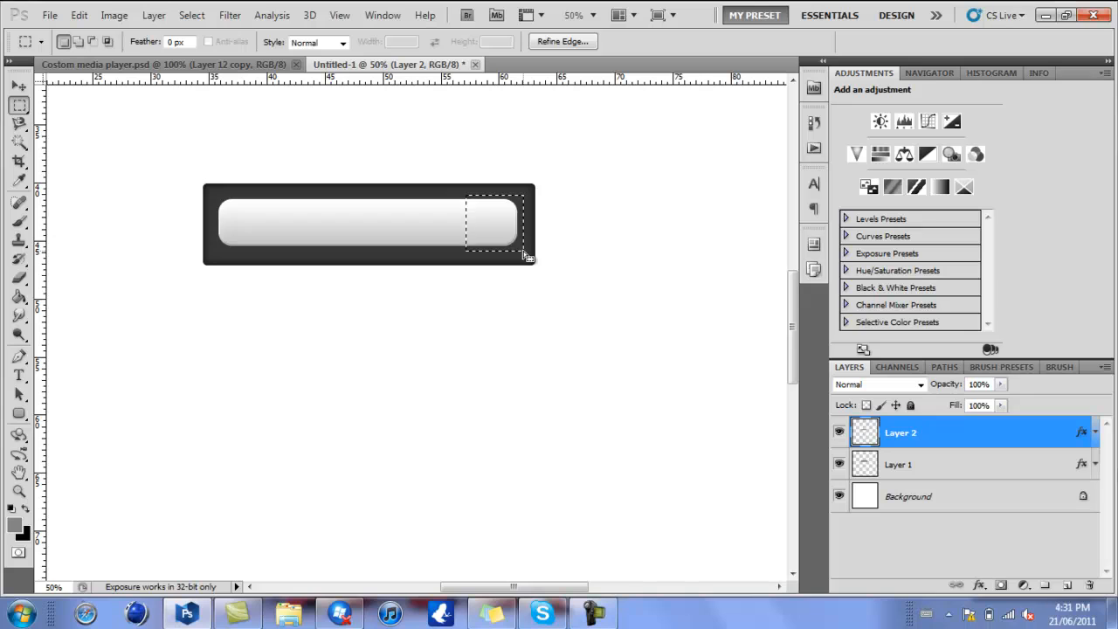
key(ctrl+j)
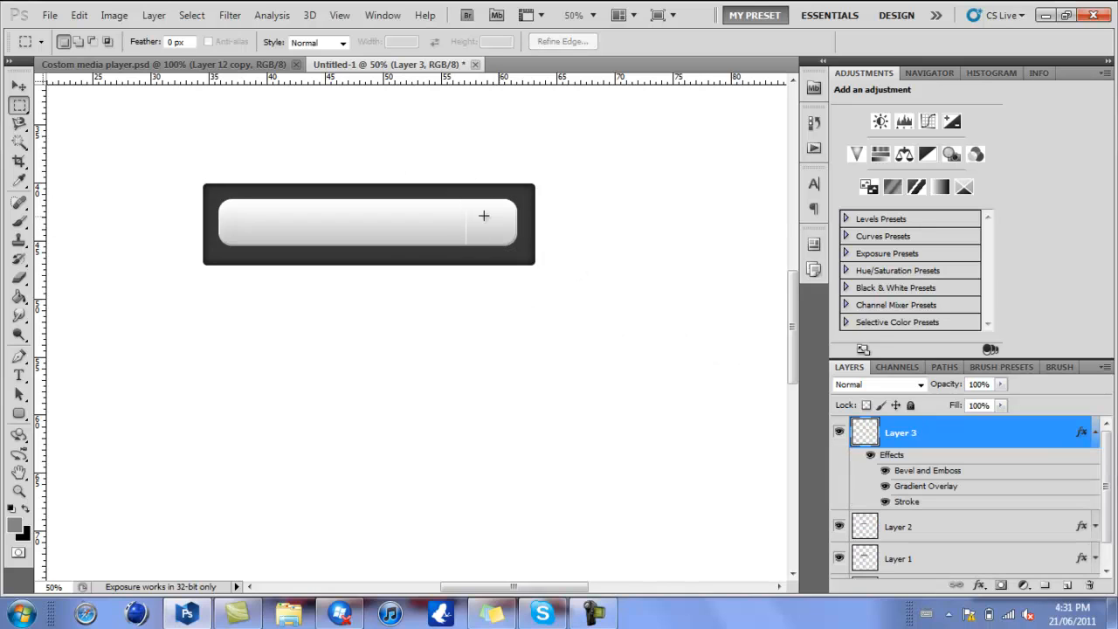
- Hide the full inner bar's layer, Layer 2, and open the layer style settings of the copied end piece, Layer 3
click(839, 528)
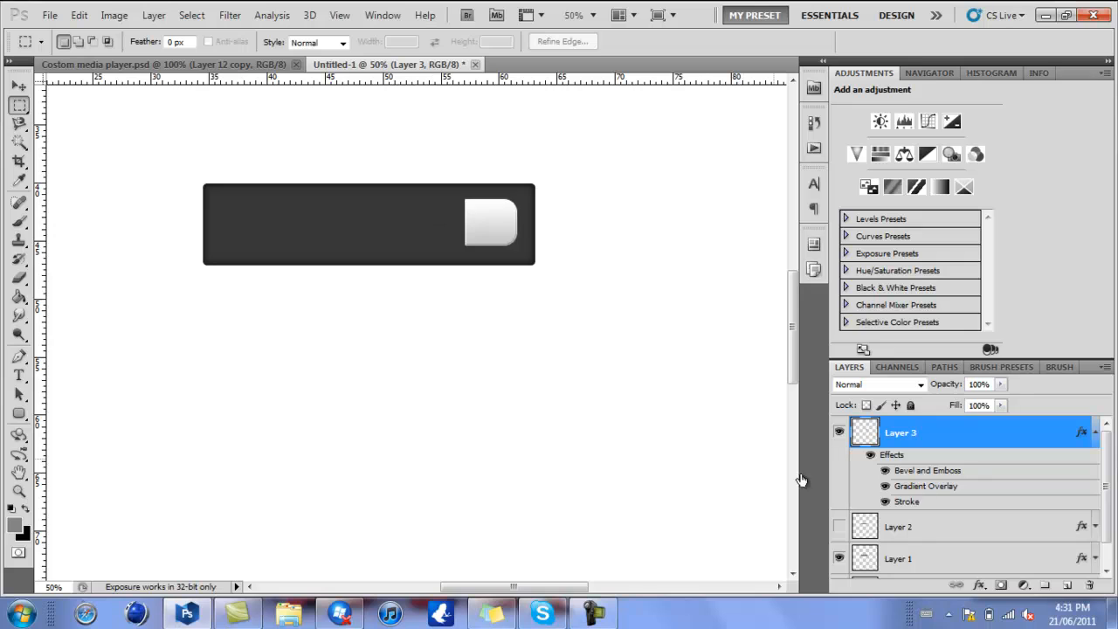
click(838, 529)
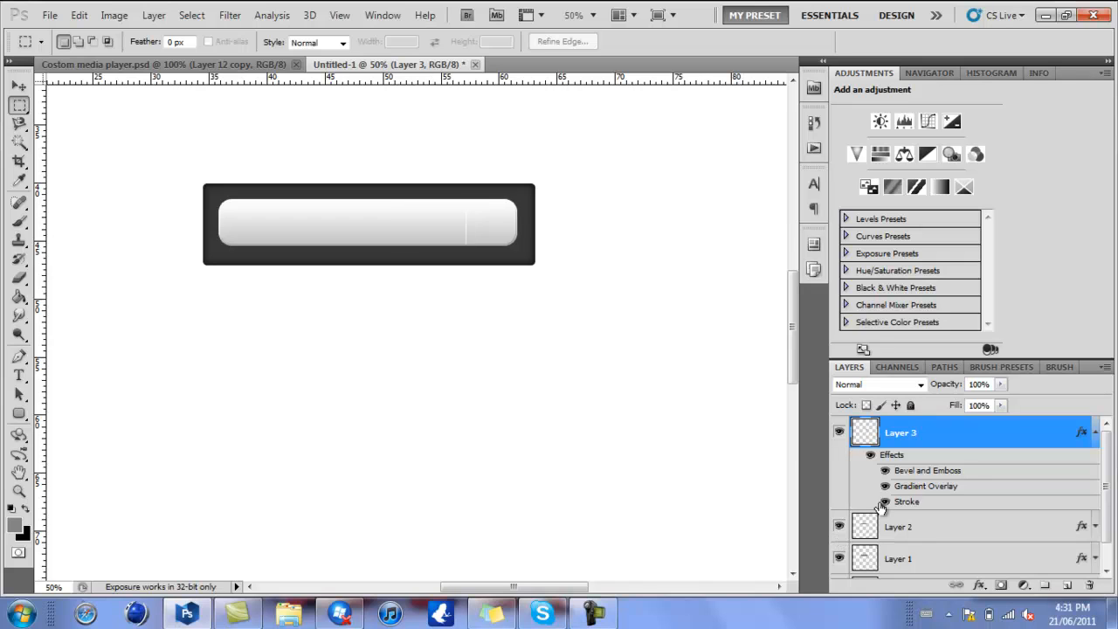
click(839, 527)
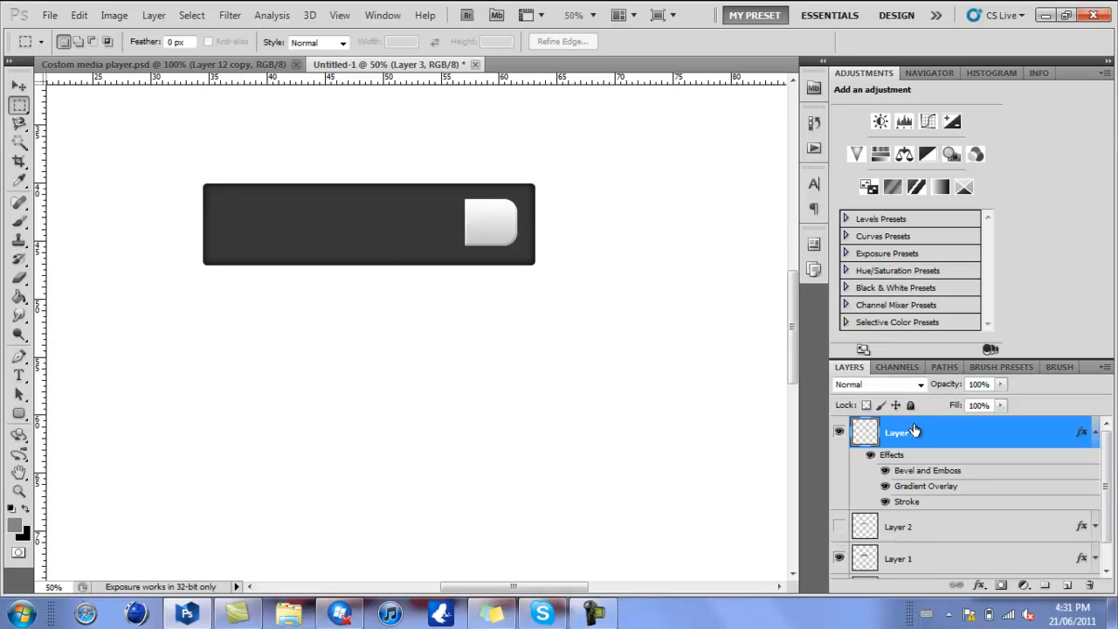
double_click(964, 431)
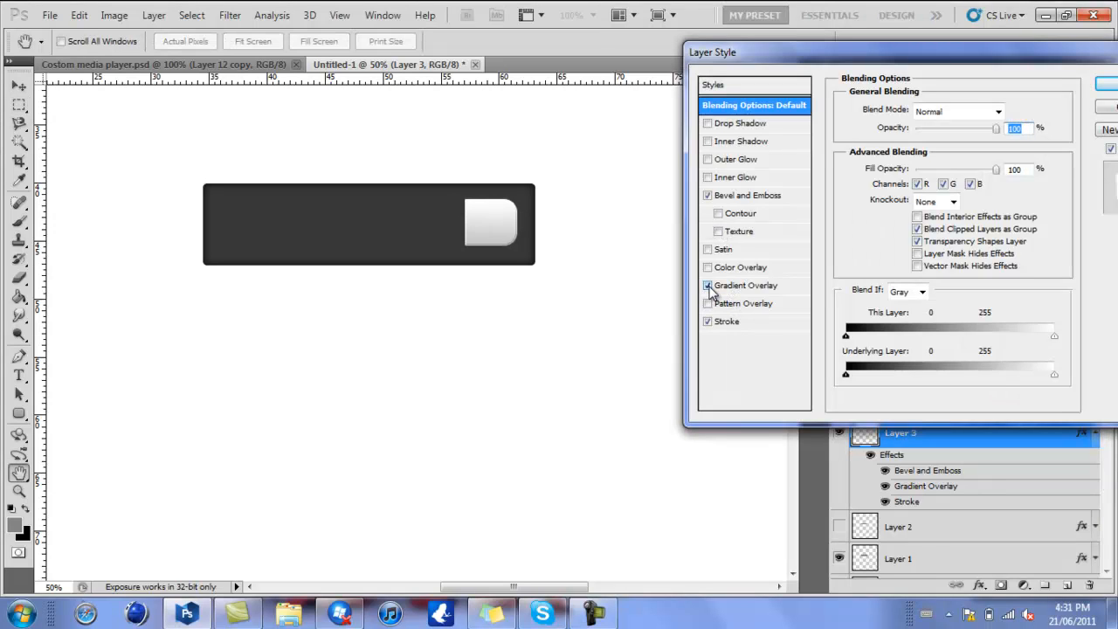
- Try the light-to-dark blue gradient preset with the Radial style as the Gradient Overlay of the copied end piece
click(708, 286)
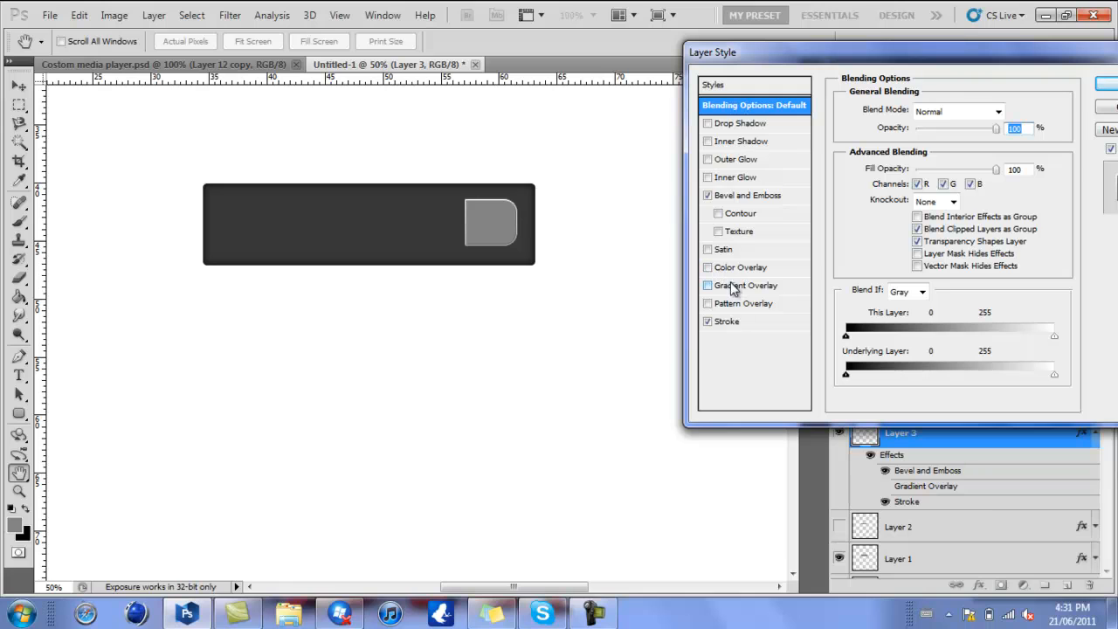
click(732, 290)
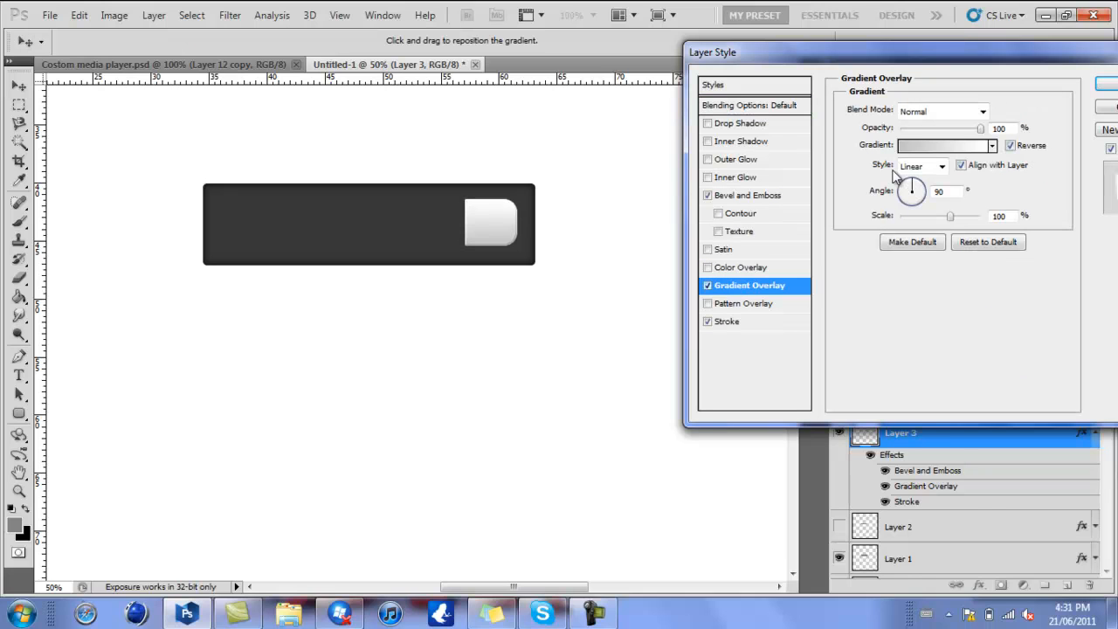
click(941, 147)
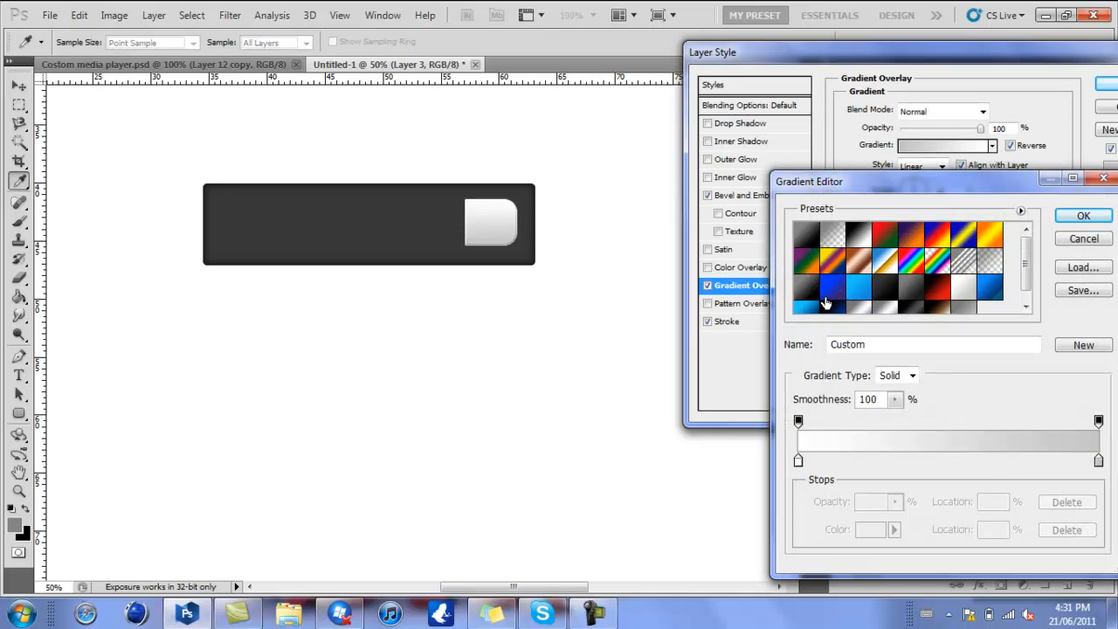
click(817, 310)
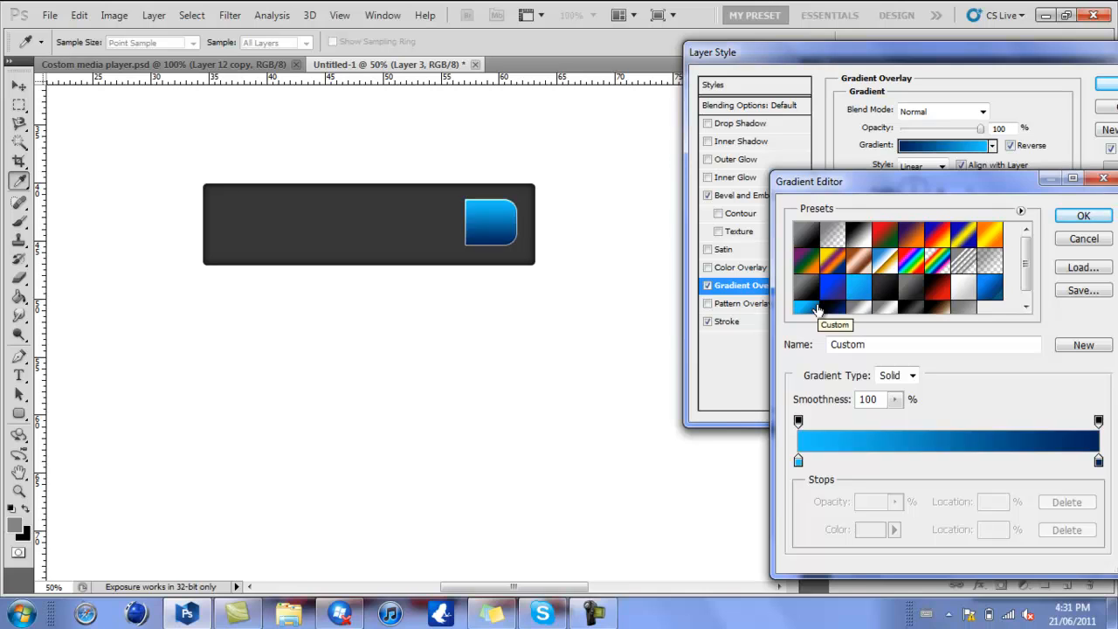
key(Return)
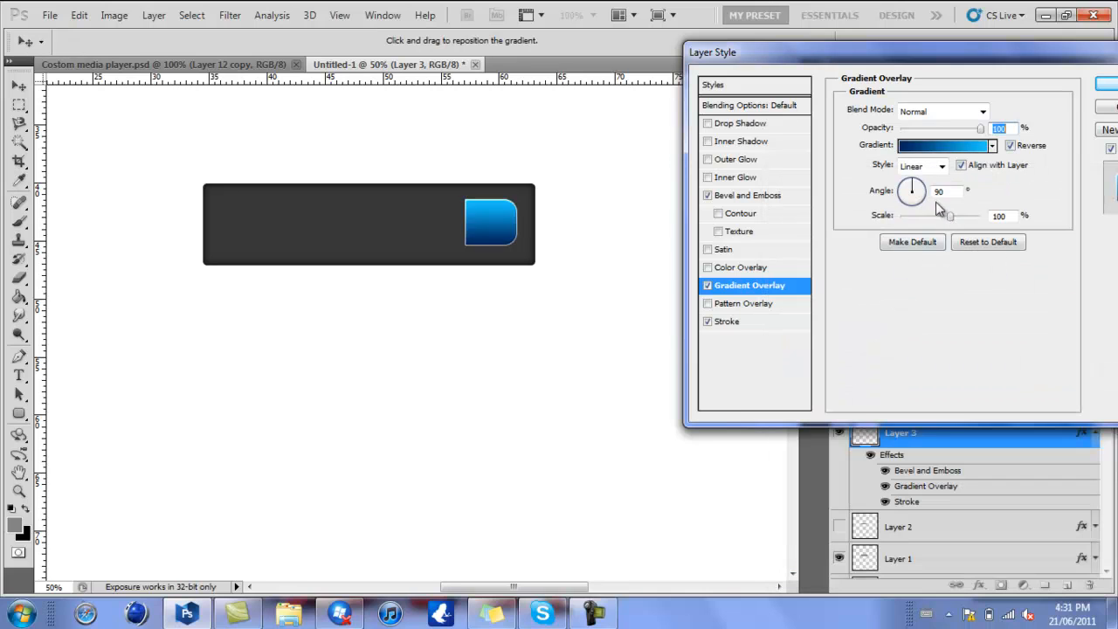
click(940, 166)
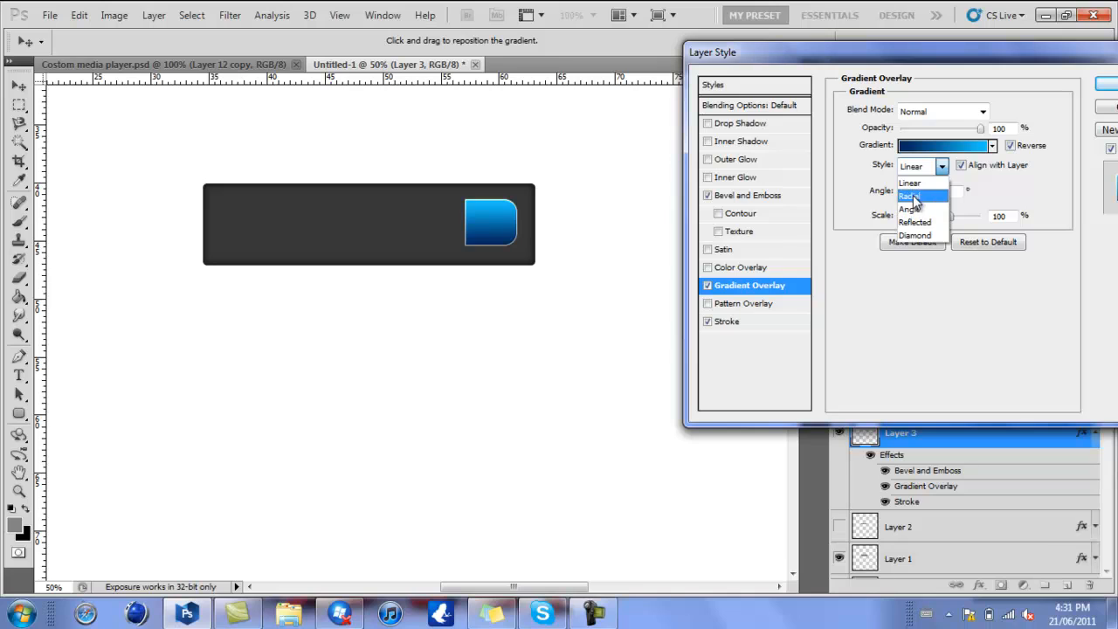
click(911, 195)
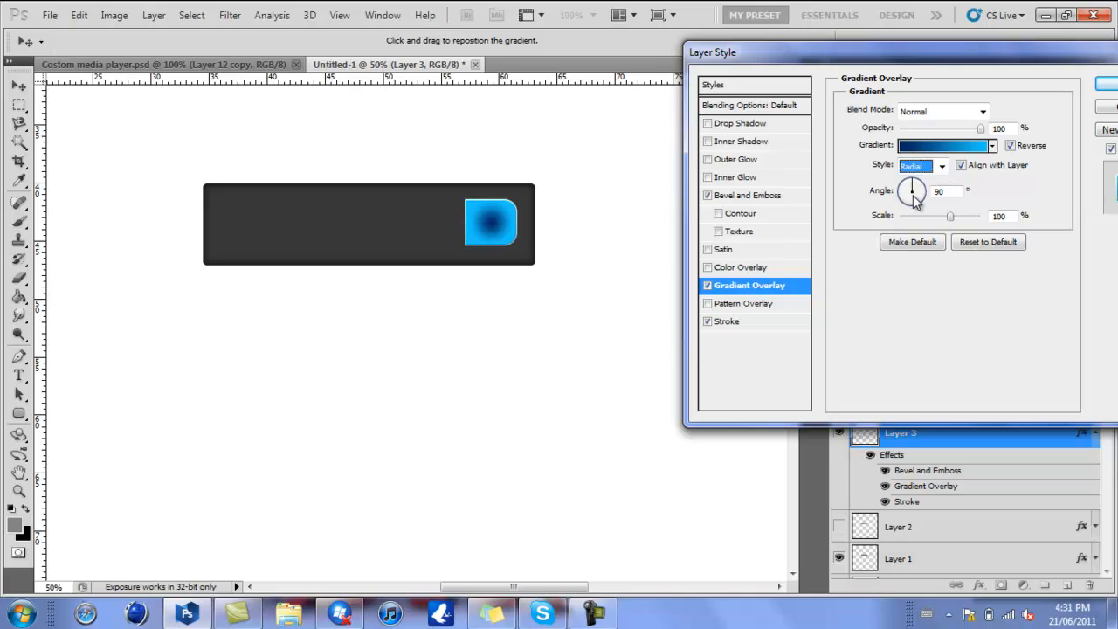
click(1010, 146)
click(1010, 145)
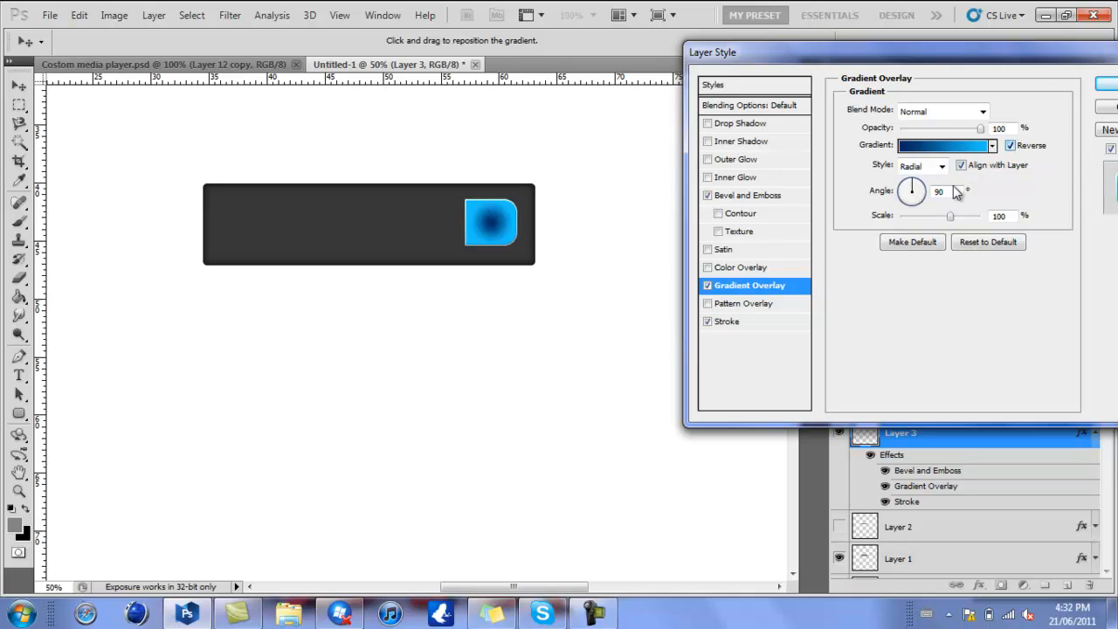
- Replace the end piece's Gradient Overlay with a blue Color Overlay (#0084d0), keep its stroke and bevel, and apply the layer style
click(708, 286)
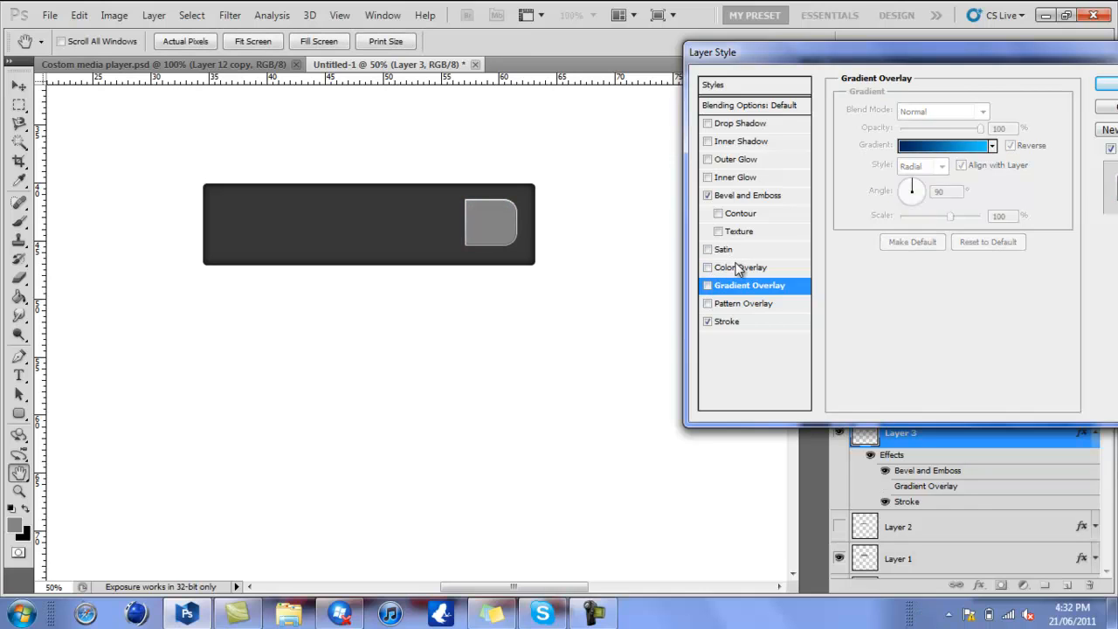
click(738, 268)
click(1004, 111)
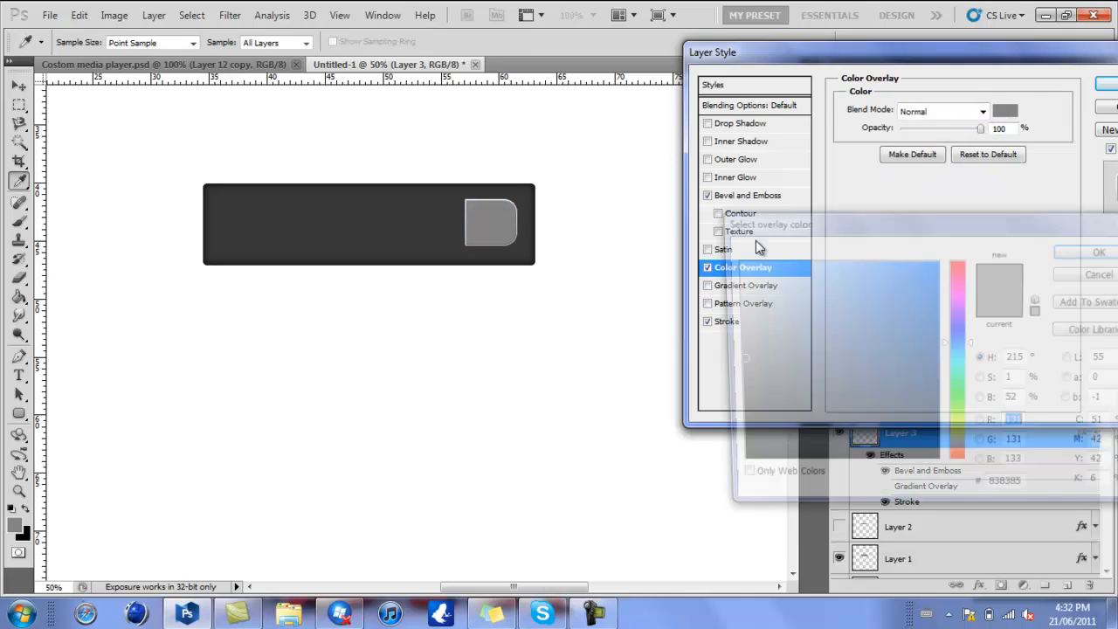
click(879, 335)
click(937, 299)
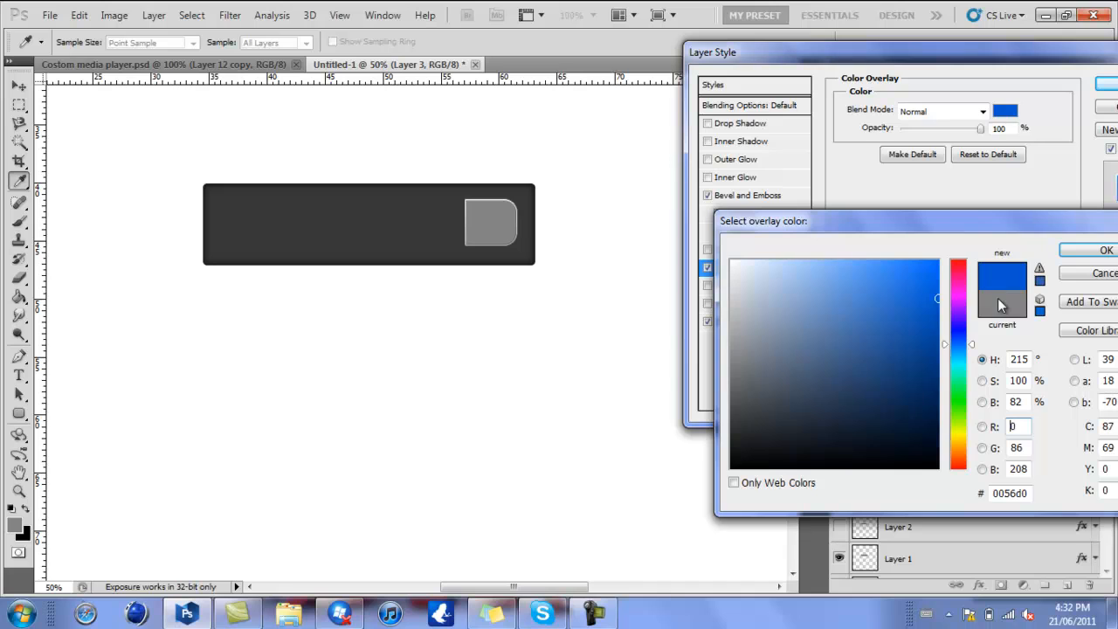
drag(960, 349, 959, 355)
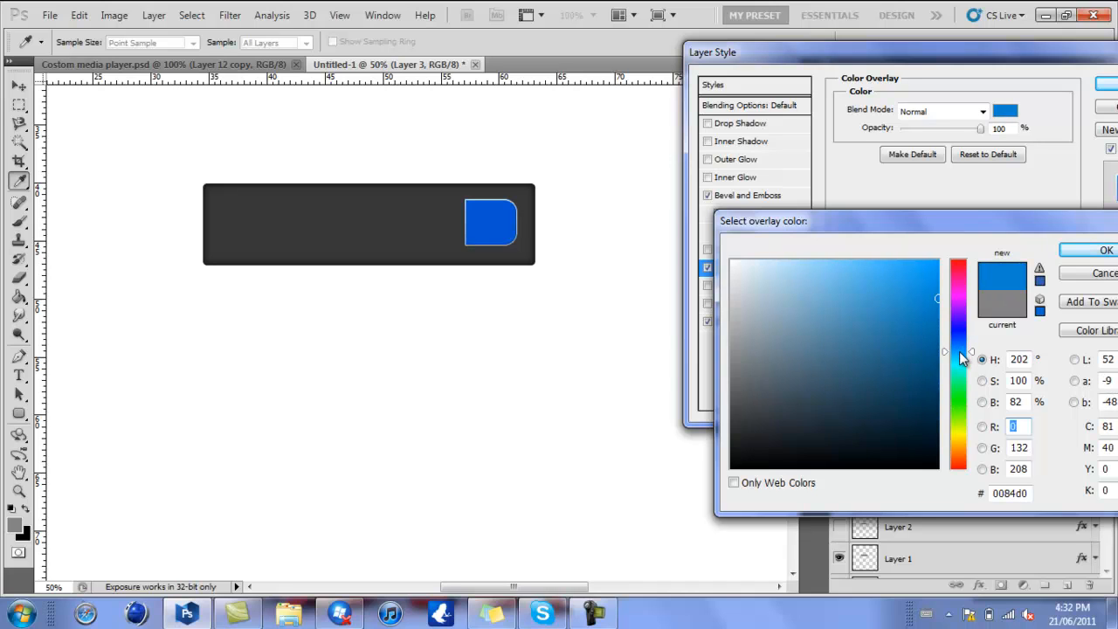
key(Return)
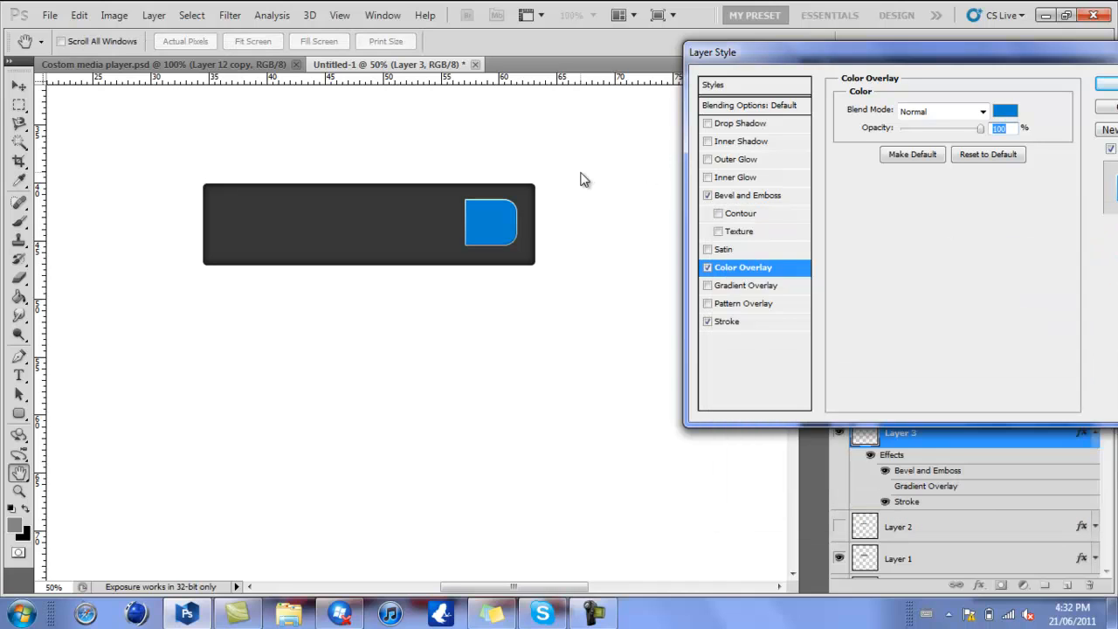
click(727, 323)
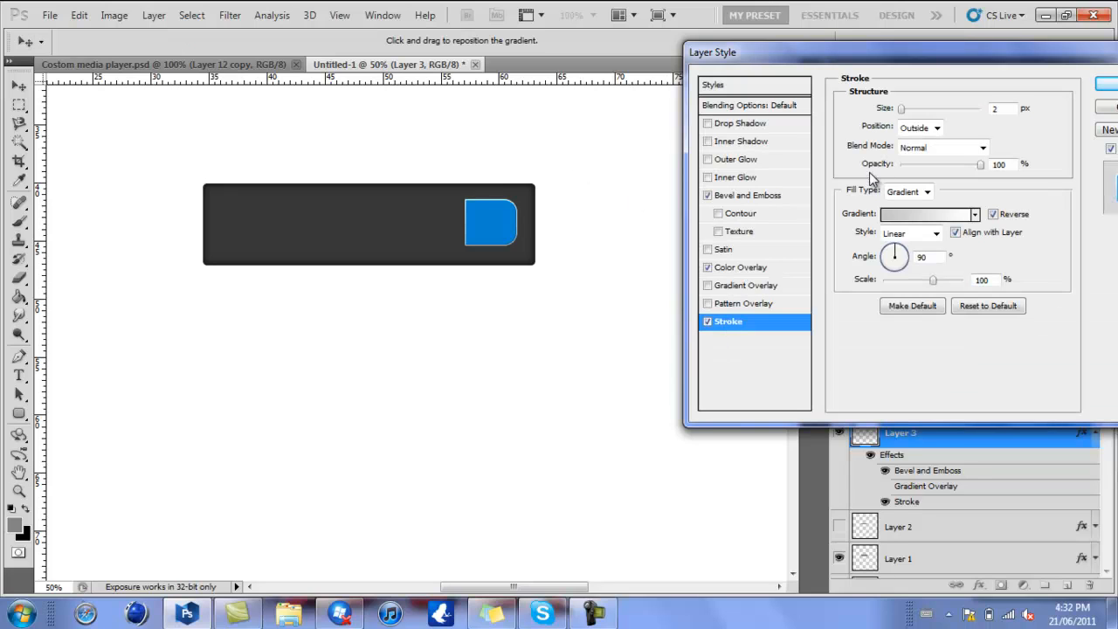
click(753, 196)
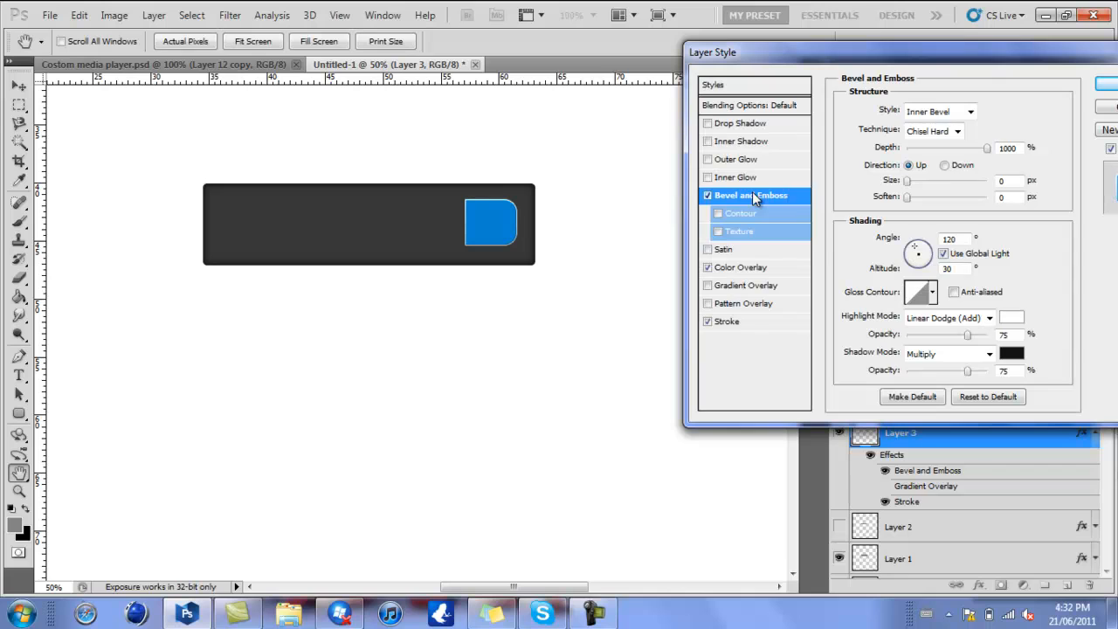
key(Return)
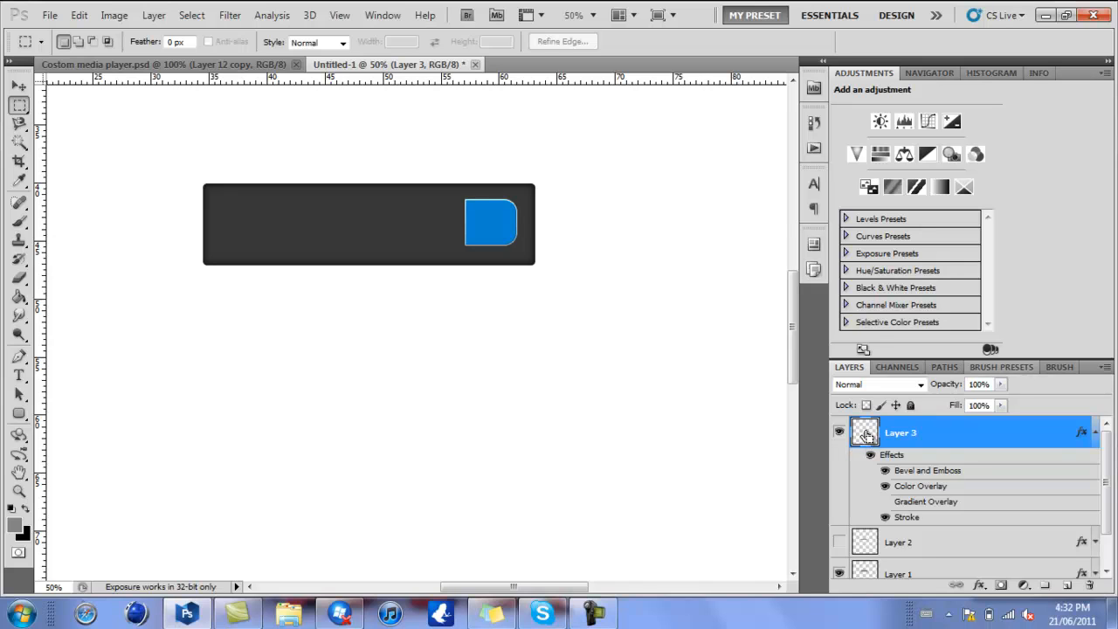
- Load the blue end piece's outline as a selection, show Layer 2, delete that area from it, and deselect
ctrl+click(866, 435)
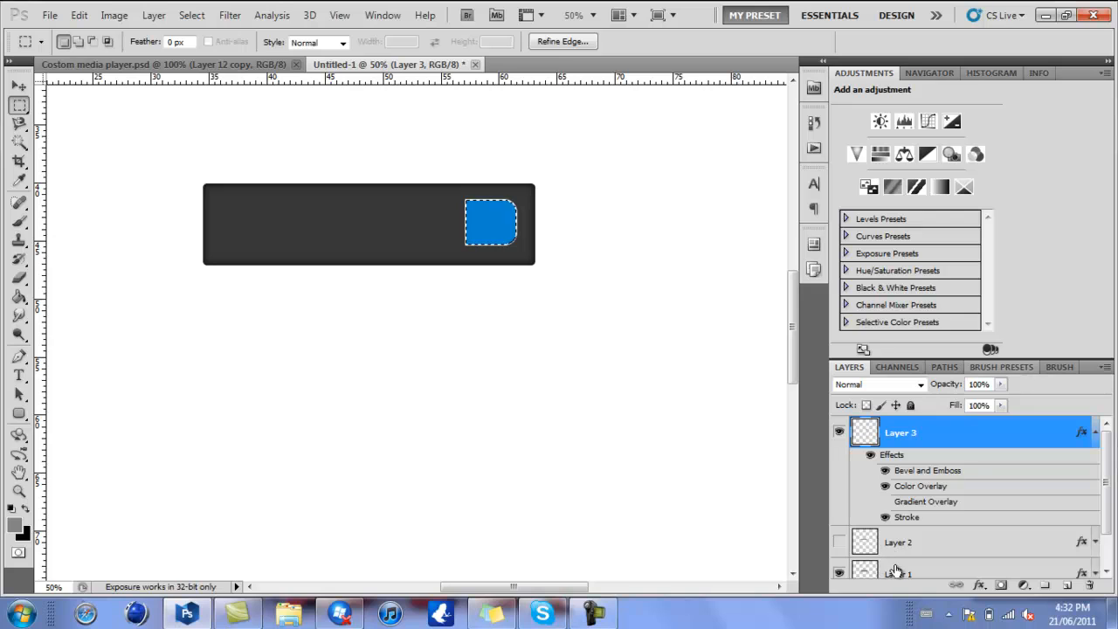
drag(1106, 463, 1108, 492)
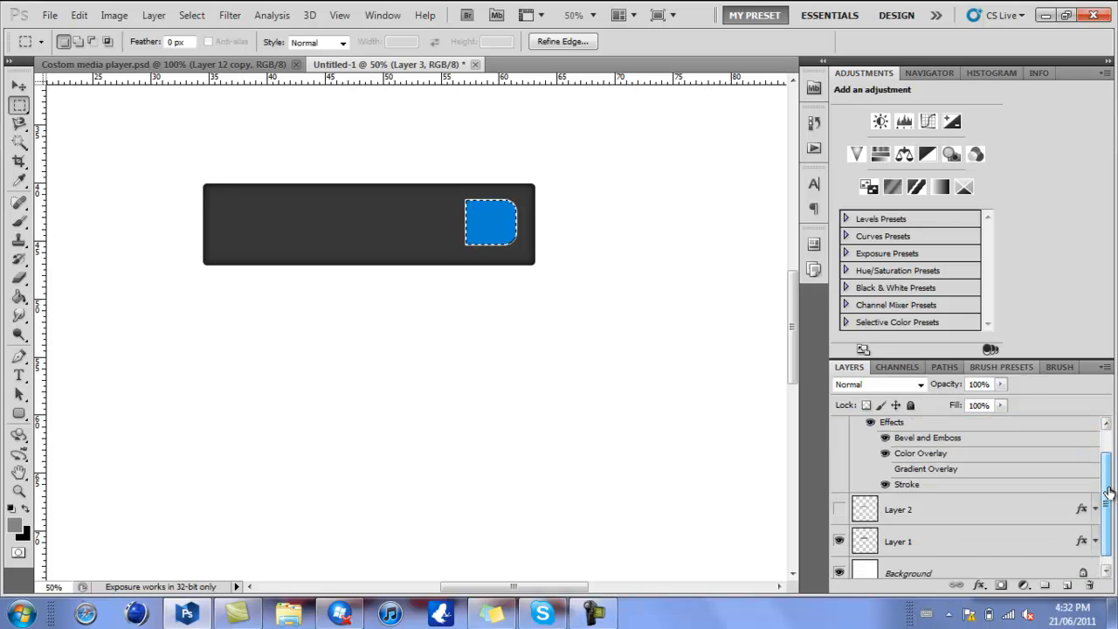
click(838, 509)
click(922, 514)
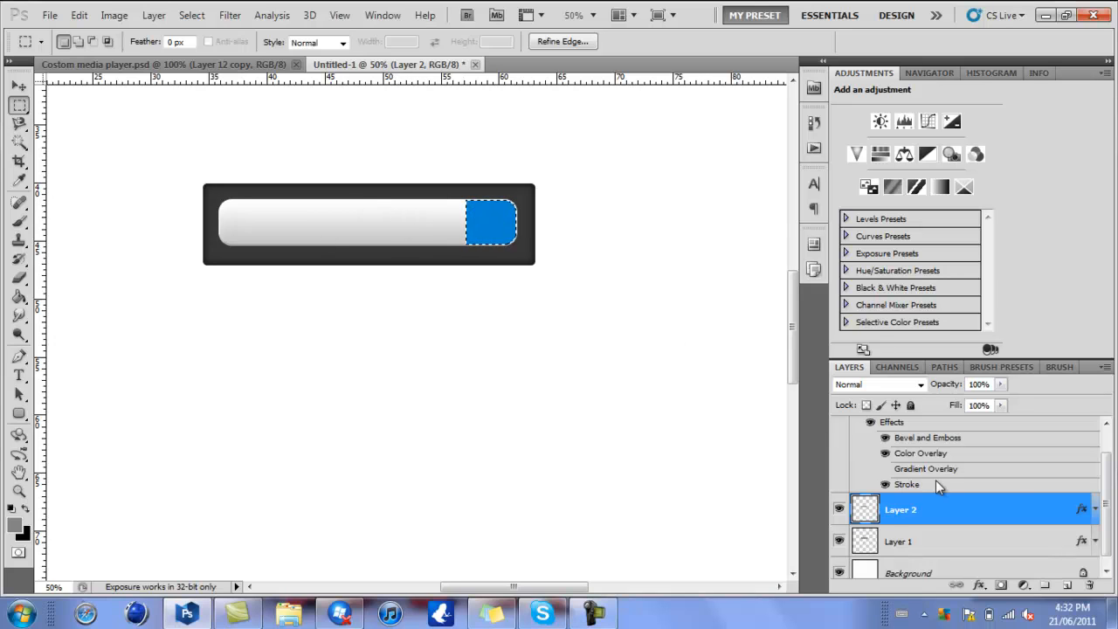
key(ctrl+d)
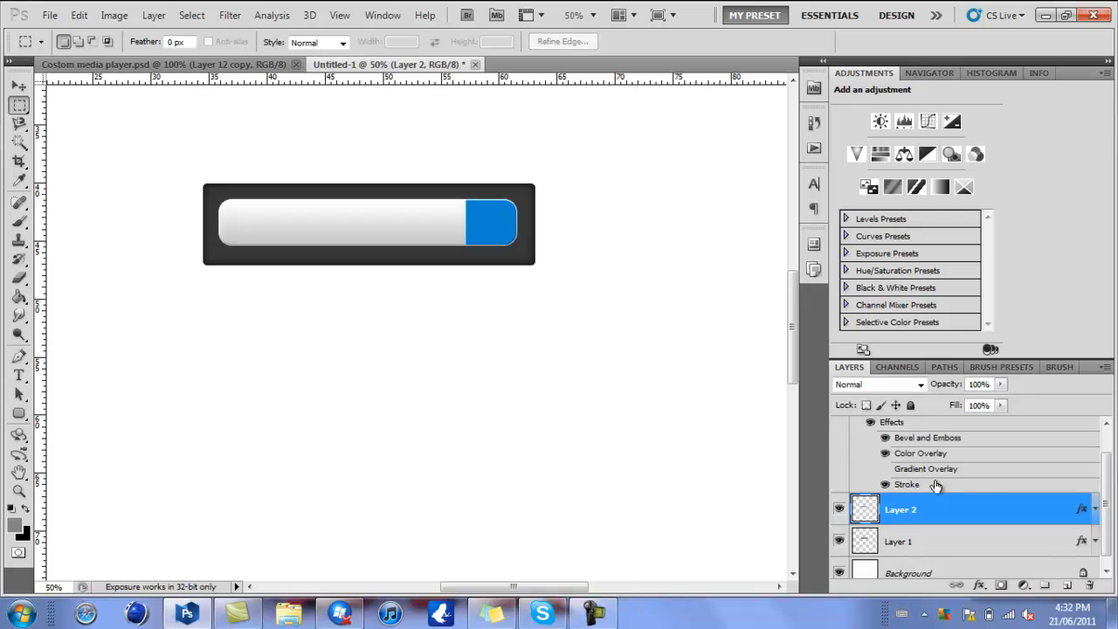
- With Layer 3 temporarily hidden, select and delete the leftover curved edge at the right end of Layer 2
drag(1106, 549, 1106, 539)
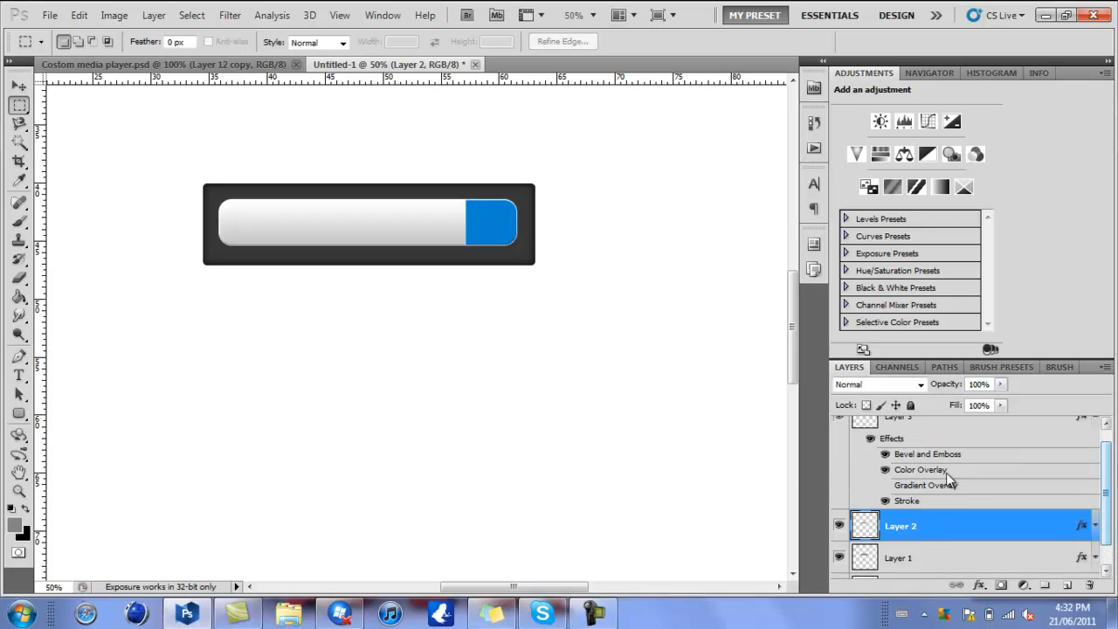
click(839, 424)
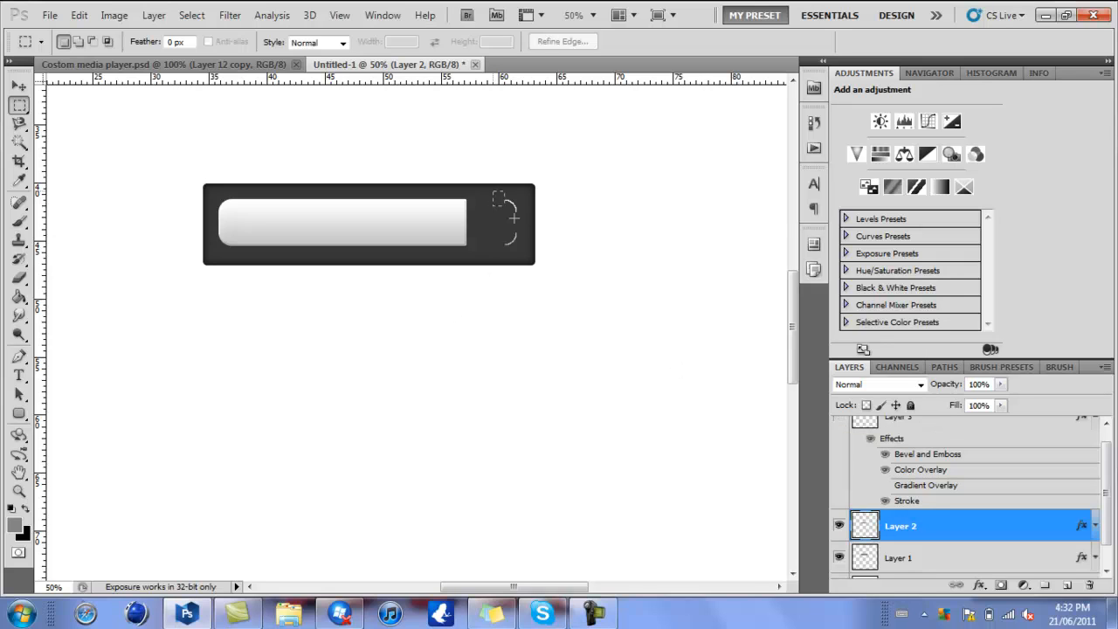
drag(530, 248, 532, 251)
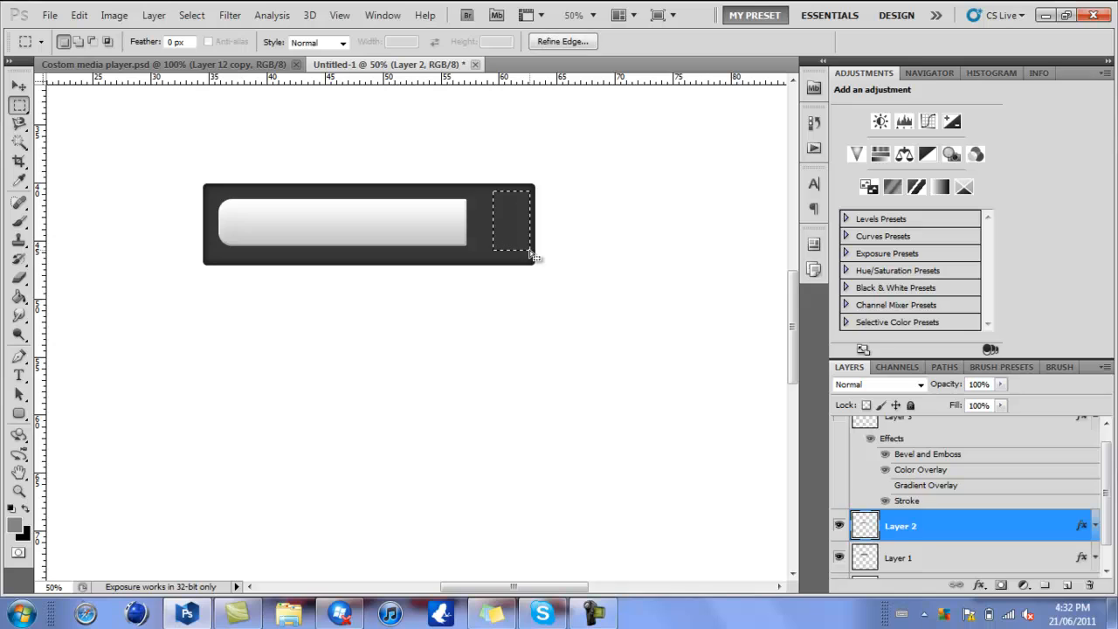
click(532, 255)
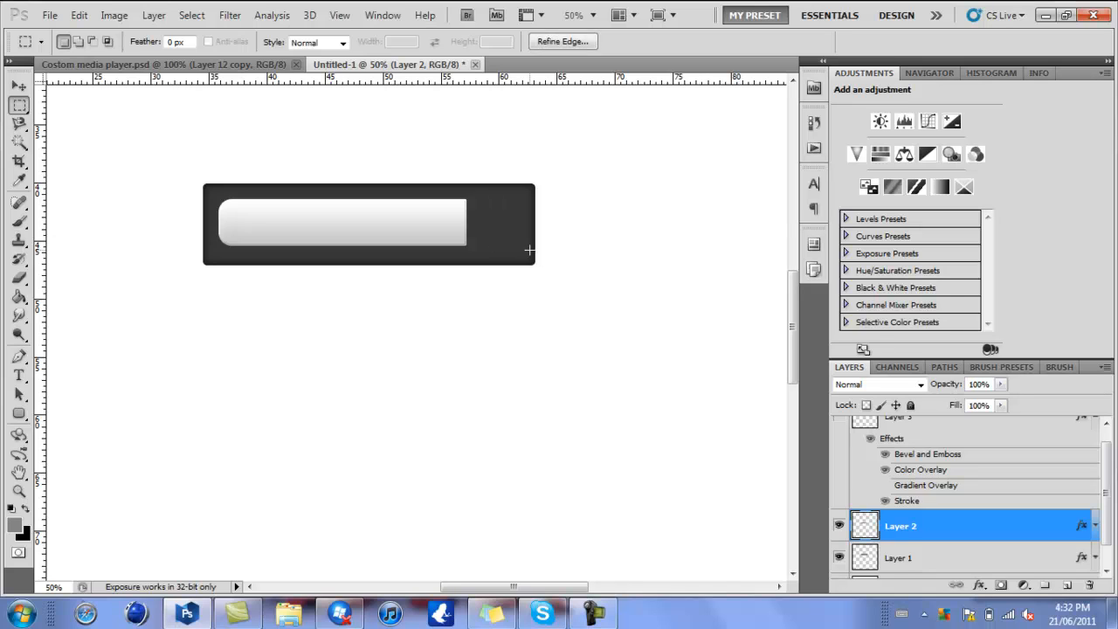
click(838, 426)
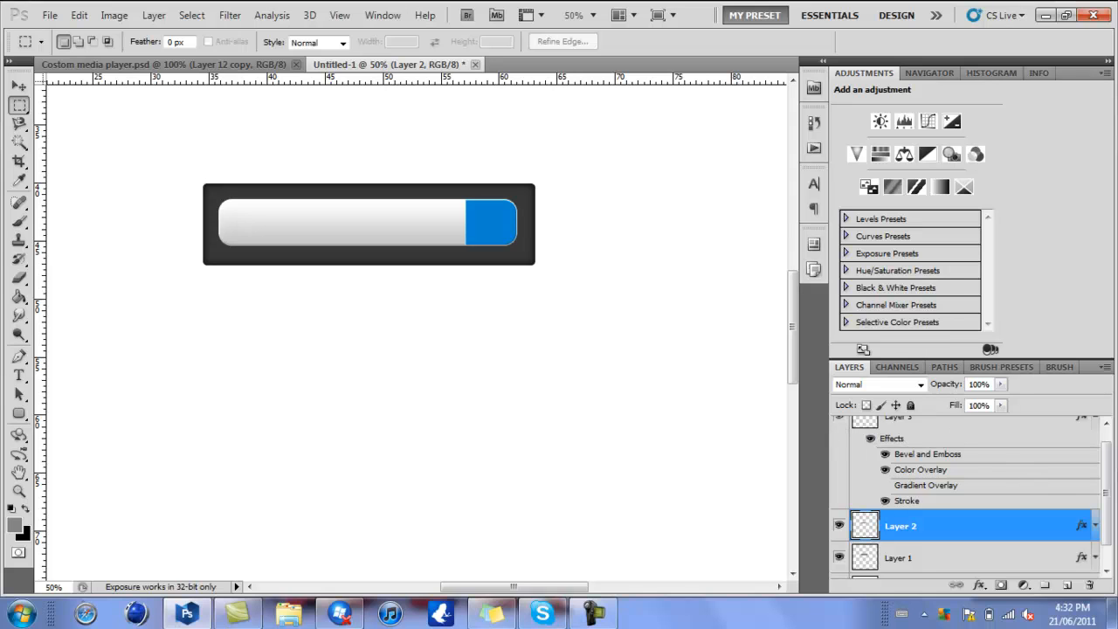
- Check the search bar in Costom media player.psd, then prepare the Line tool with default black foreground and a new layer above Layer 3
click(122, 64)
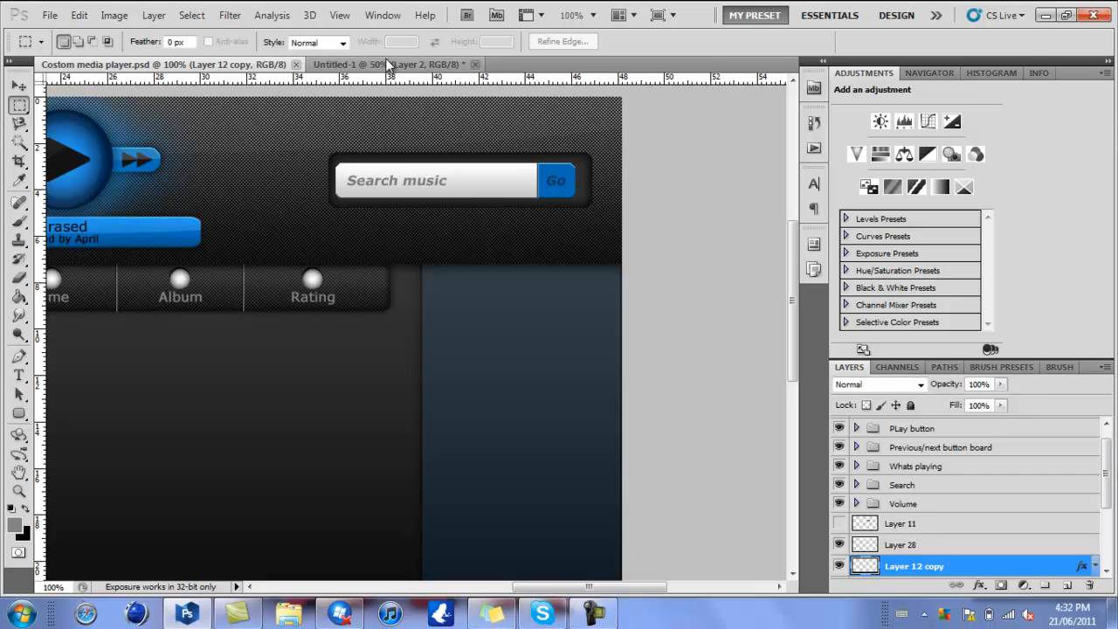
click(388, 66)
click(19, 414)
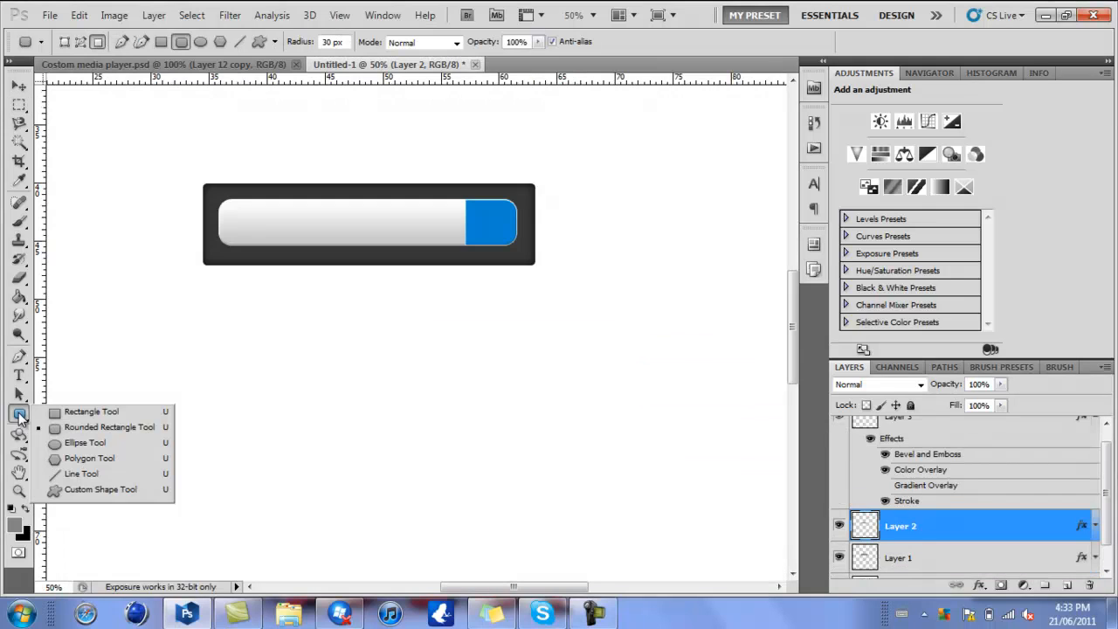
click(61, 474)
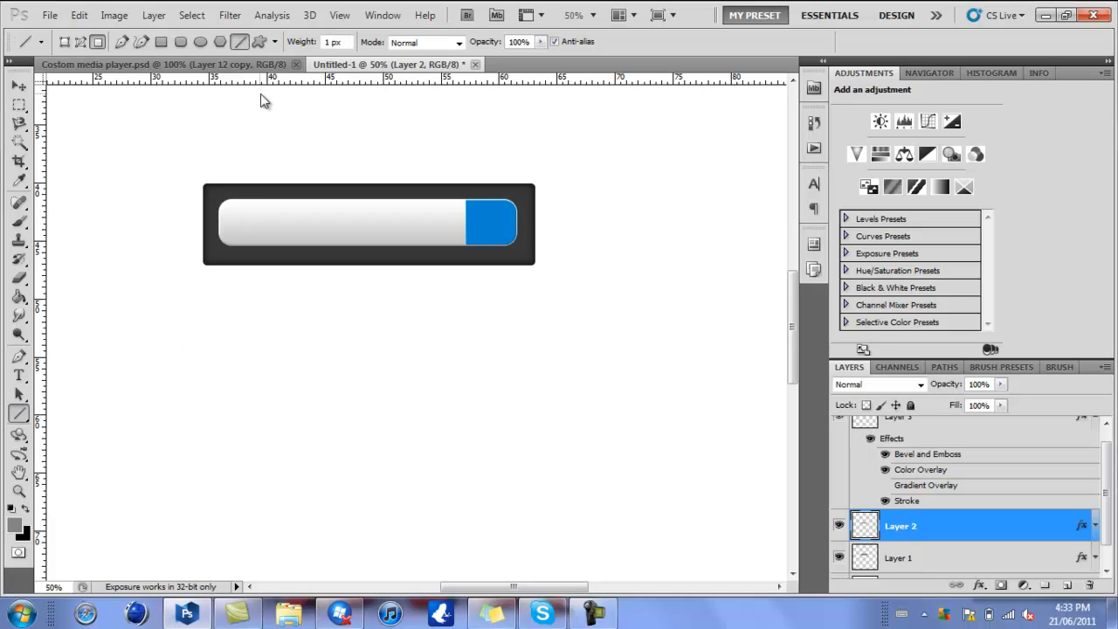
click(10, 510)
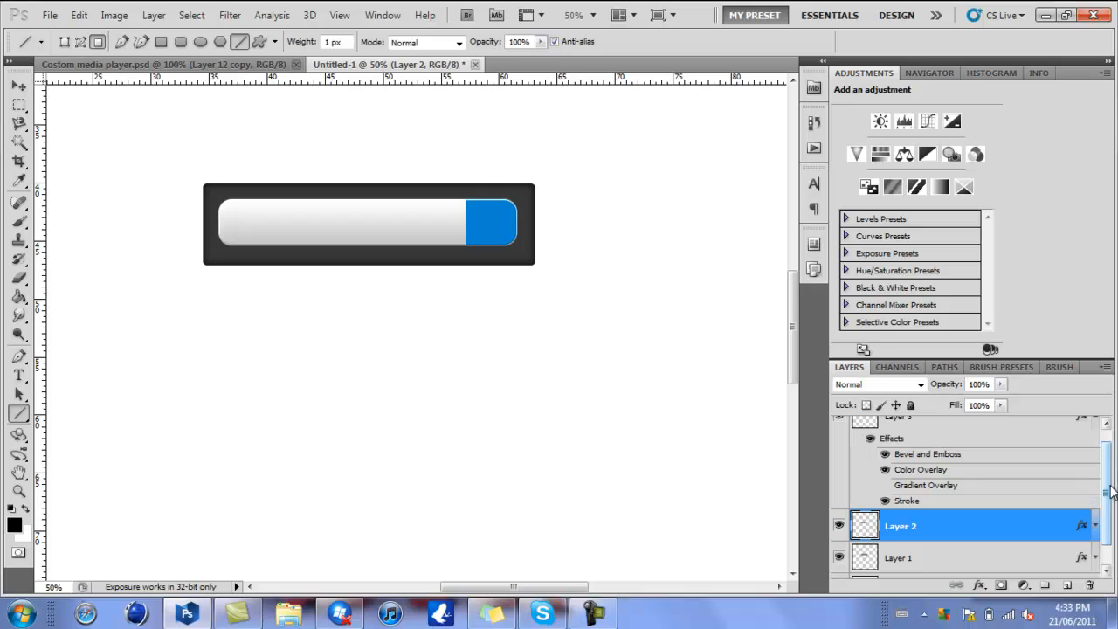
scroll(1107, 472, up, 1)
click(1096, 432)
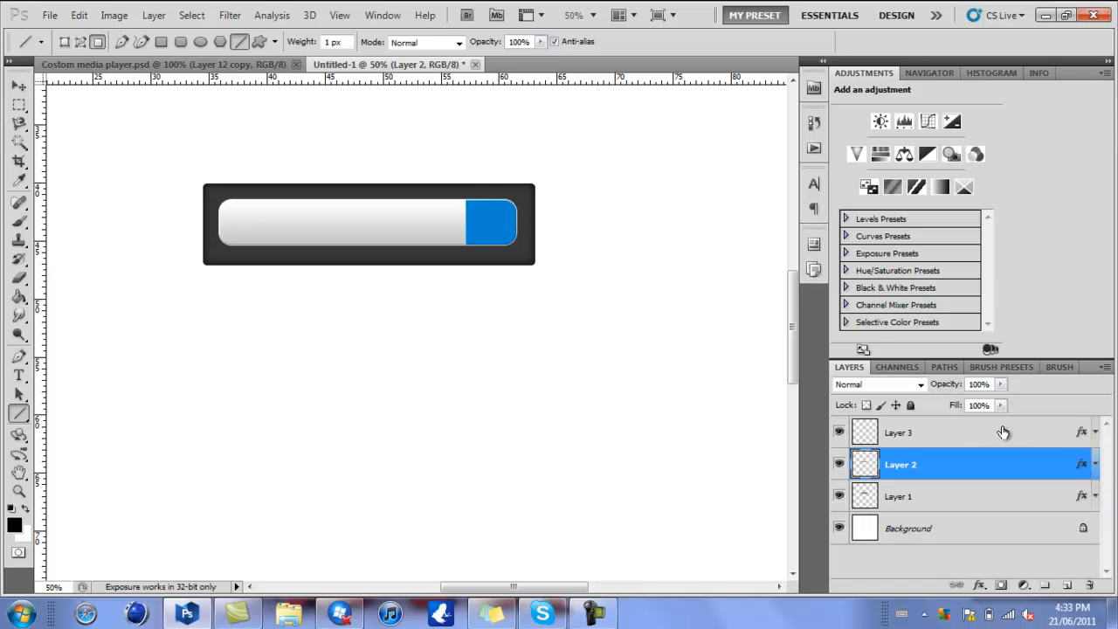
click(1003, 432)
click(1067, 584)
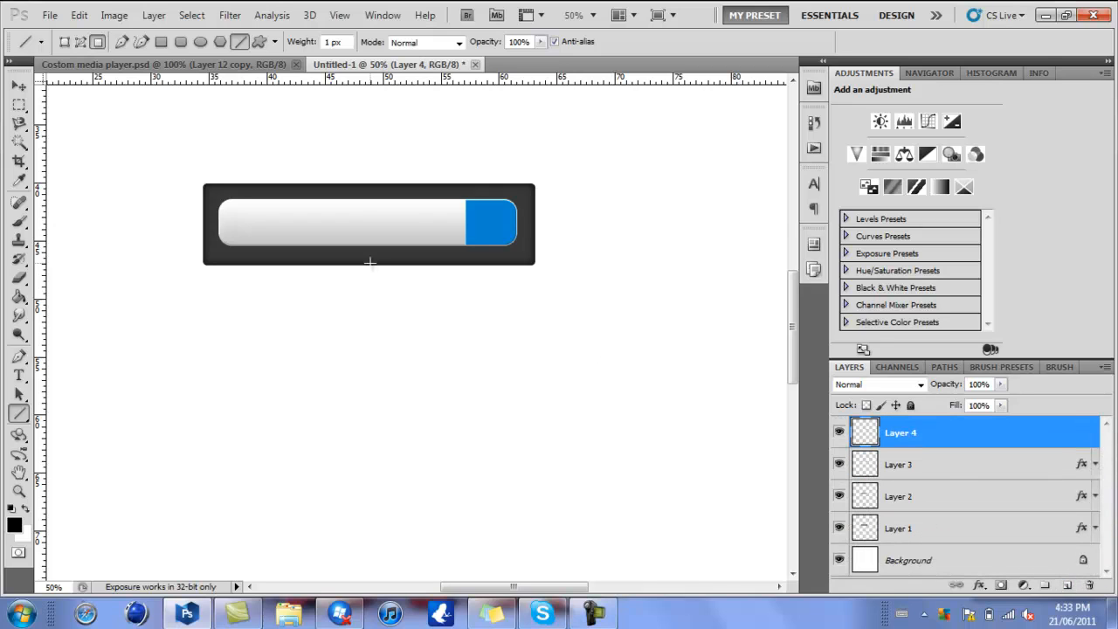
- Draw a 1 px black vertical line over the full height of the seam between the light bar and the blue end
click(592, 15)
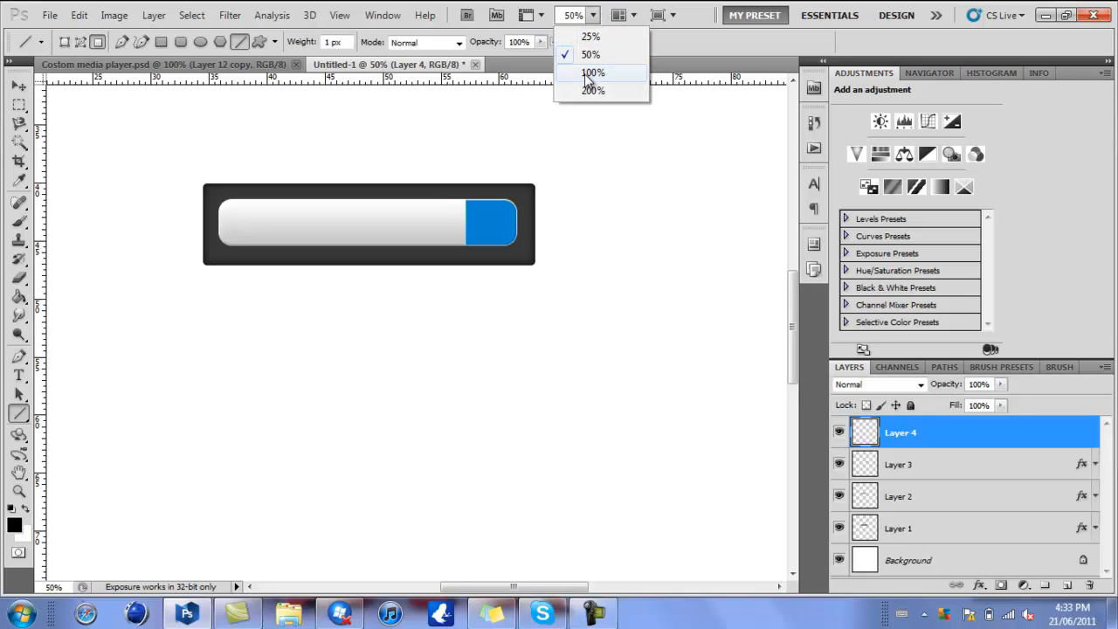
click(594, 70)
drag(796, 321, 796, 284)
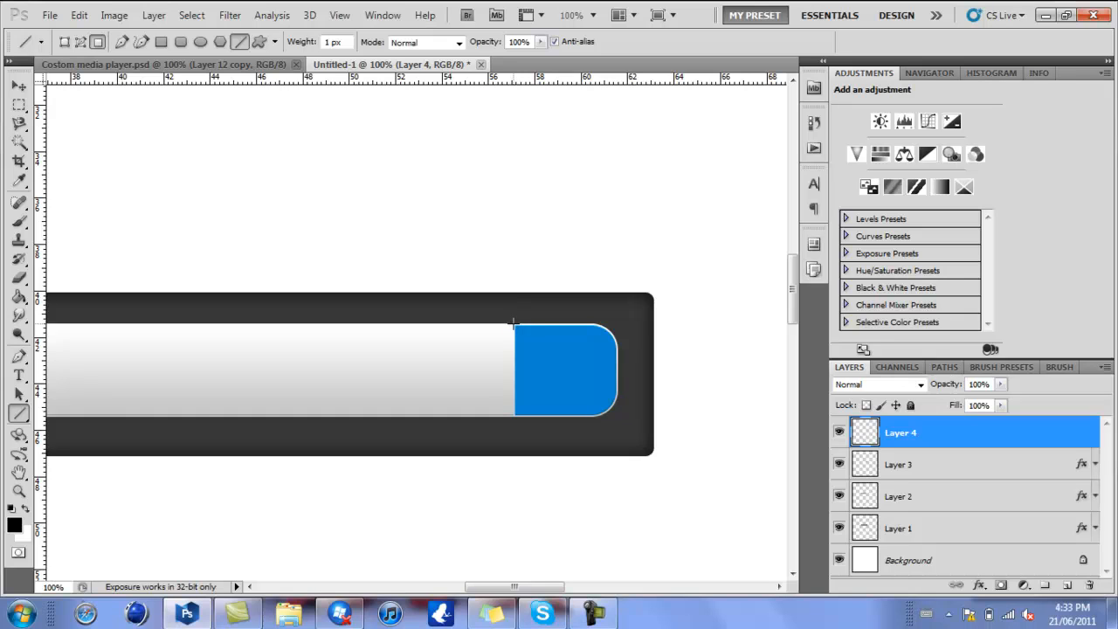
drag(513, 323, 513, 418)
click(17, 86)
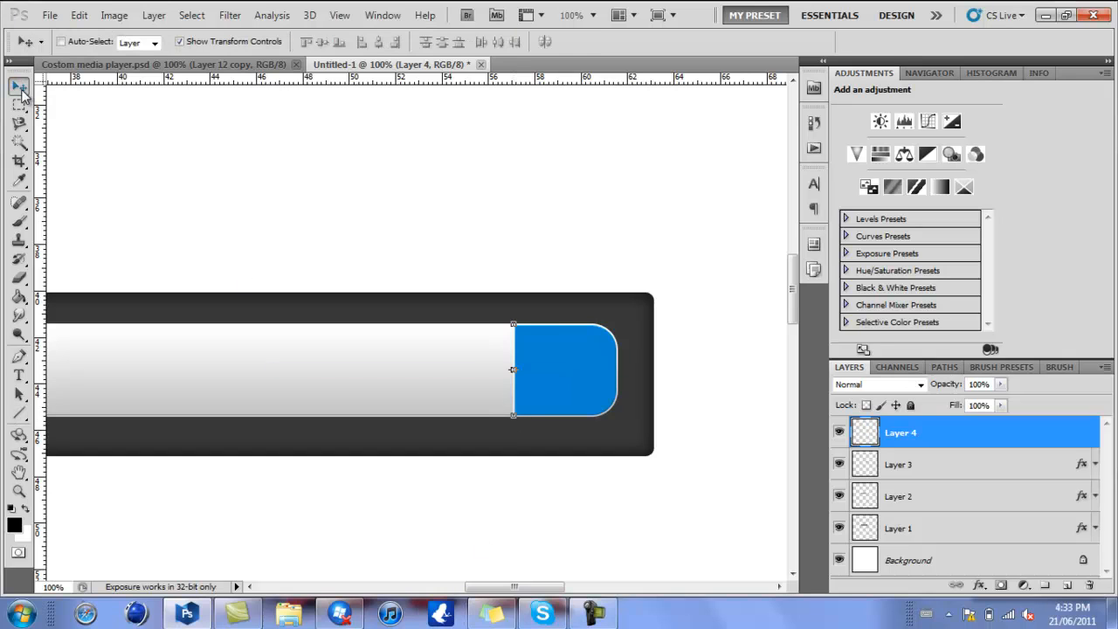
click(19, 106)
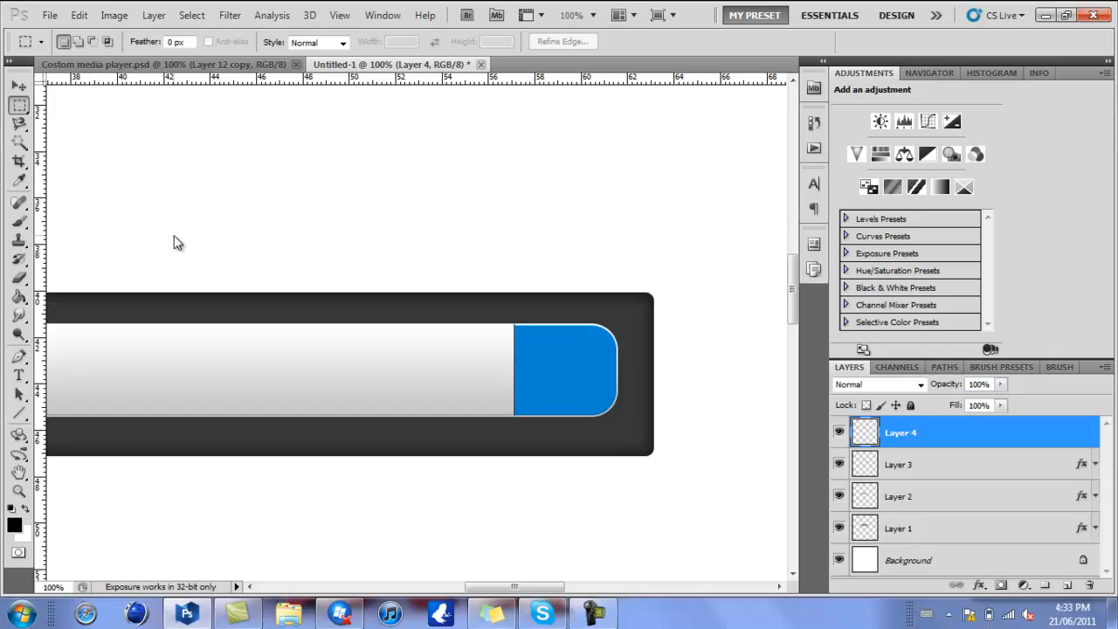
- Duplicate the black line's layer and give the copy a white (#ffffff) Color Overlay
key(ctrl+j)
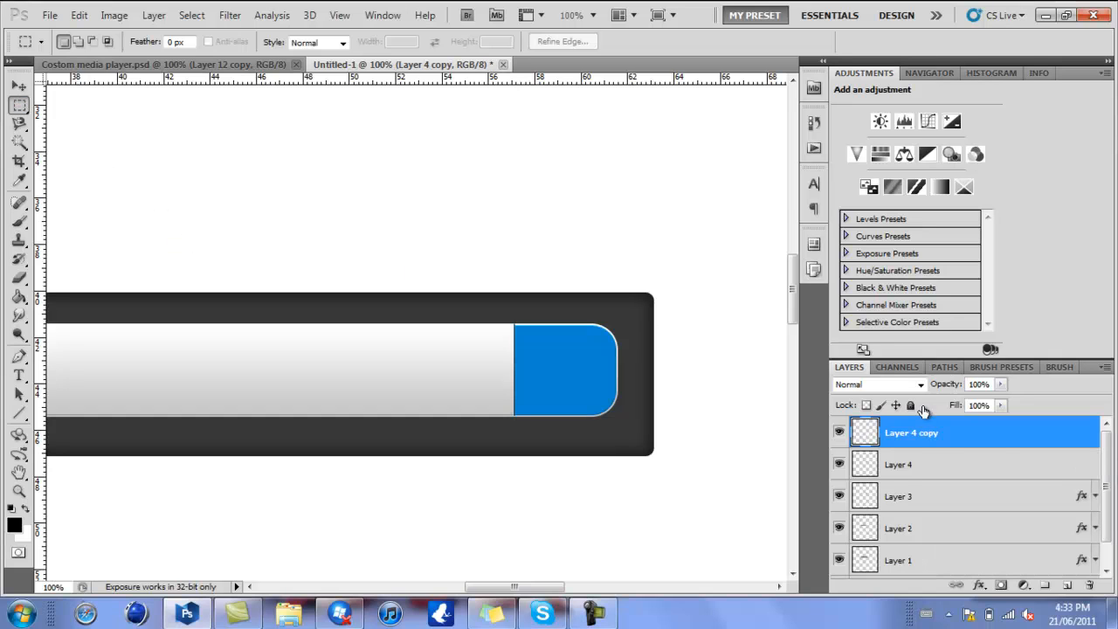
double_click(984, 443)
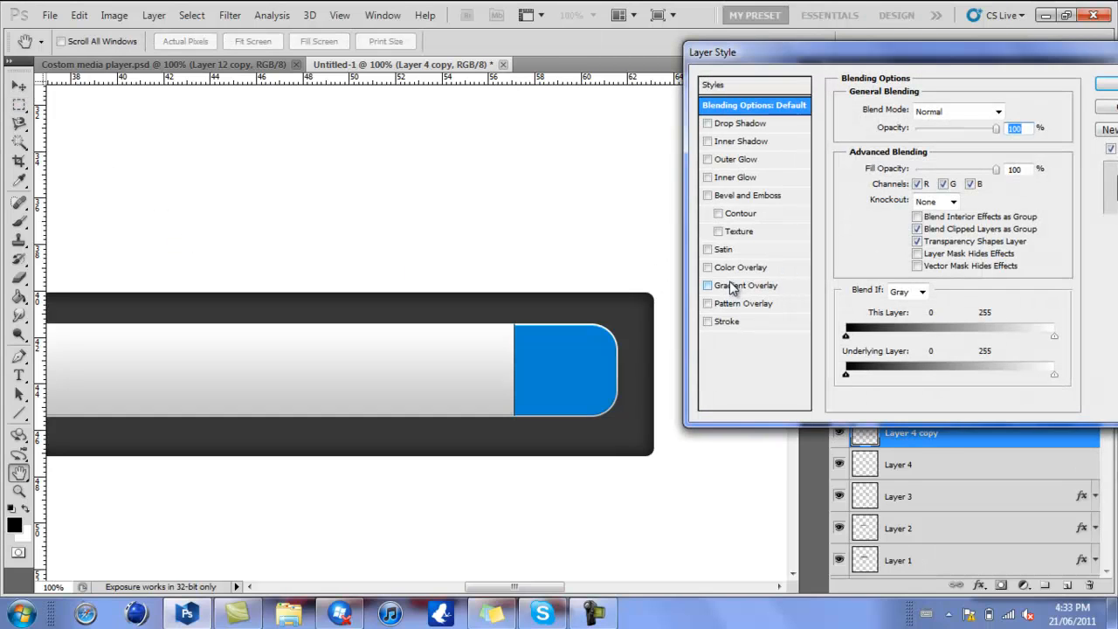
click(738, 267)
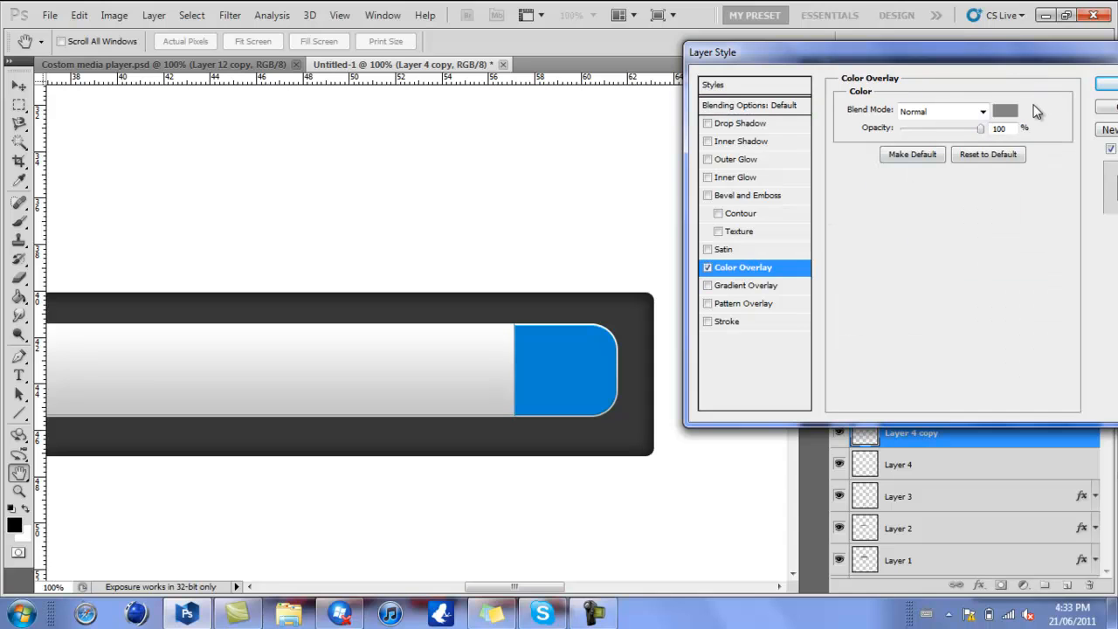
click(1005, 111)
click(806, 305)
drag(806, 305, 724, 220)
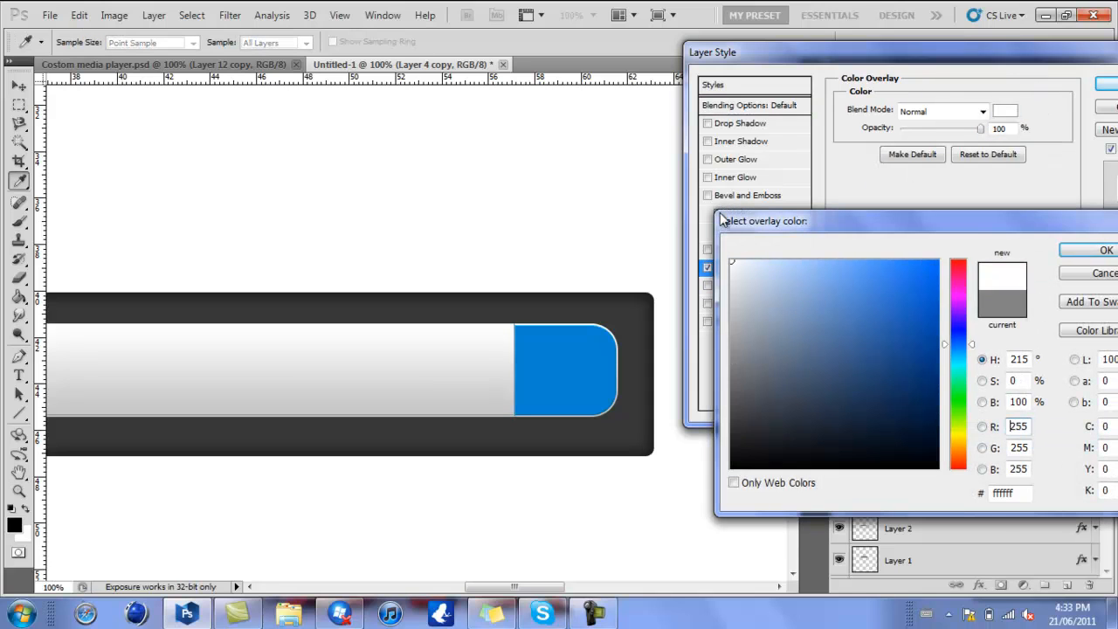
key(Return)
key(Return)
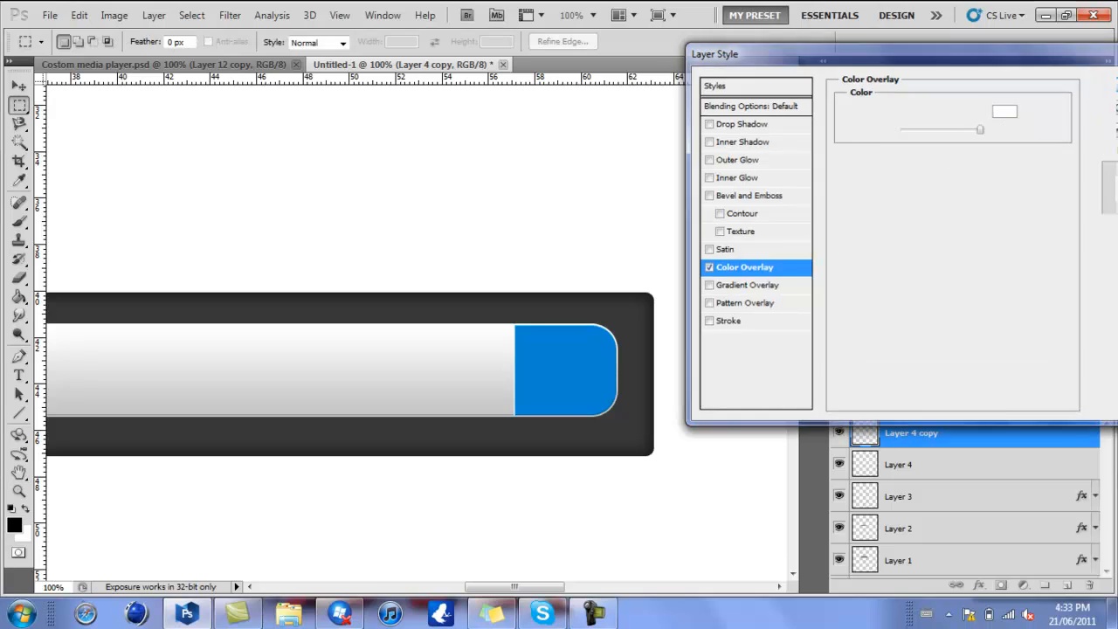
- Nudge the white line copy one pixel to the right of the black line and collapse its effects list
key(v)
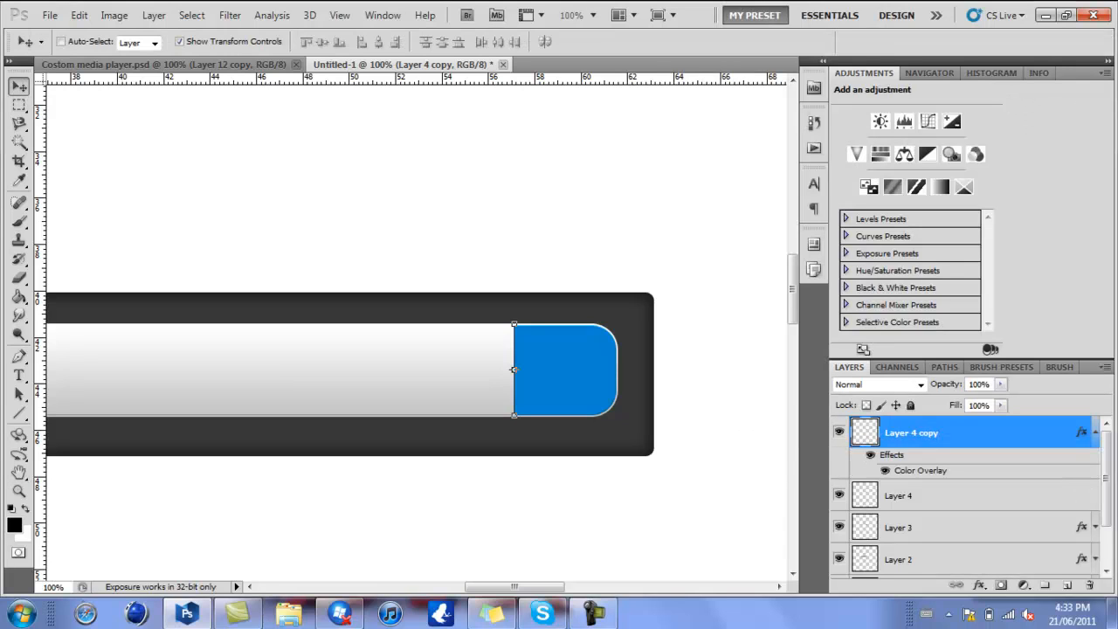
key(Right)
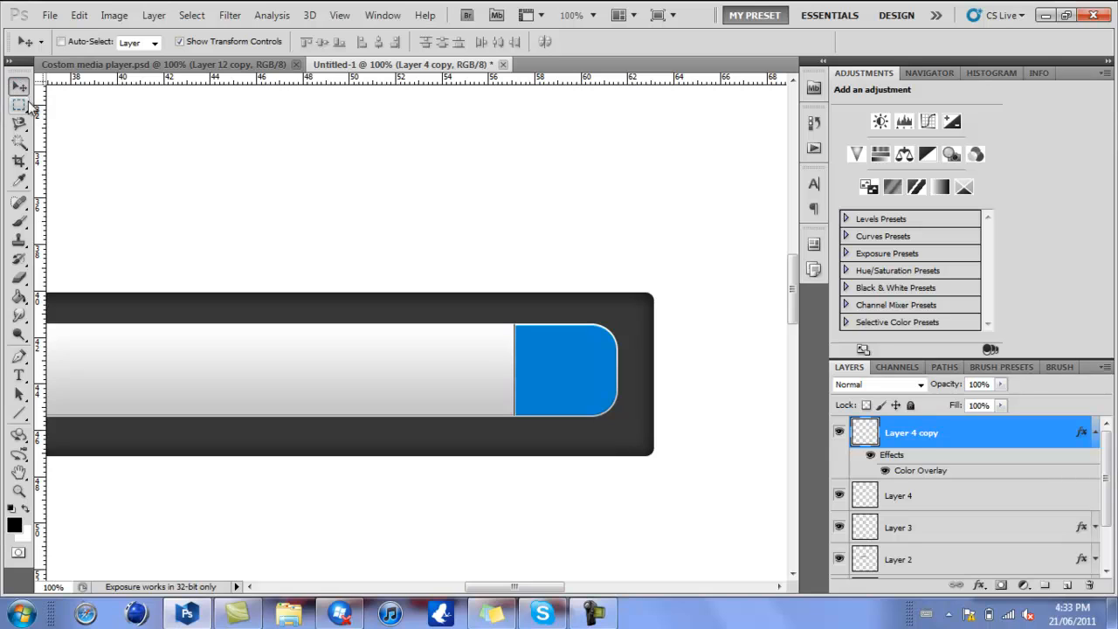
click(1096, 434)
scroll(509, 574, left, 5)
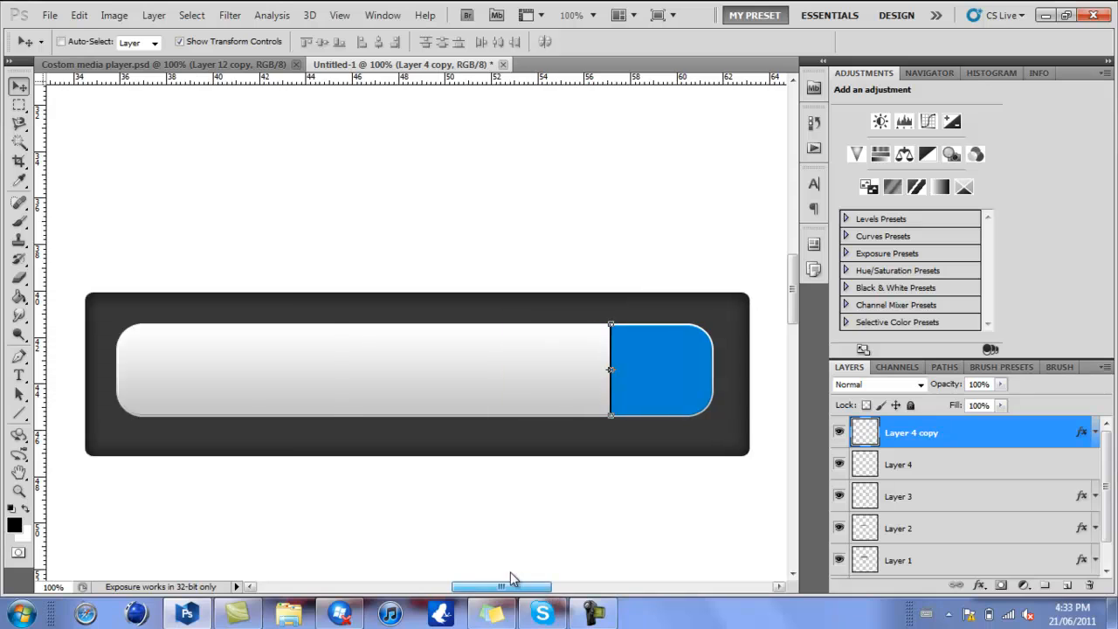
scroll(489, 586, right, 5)
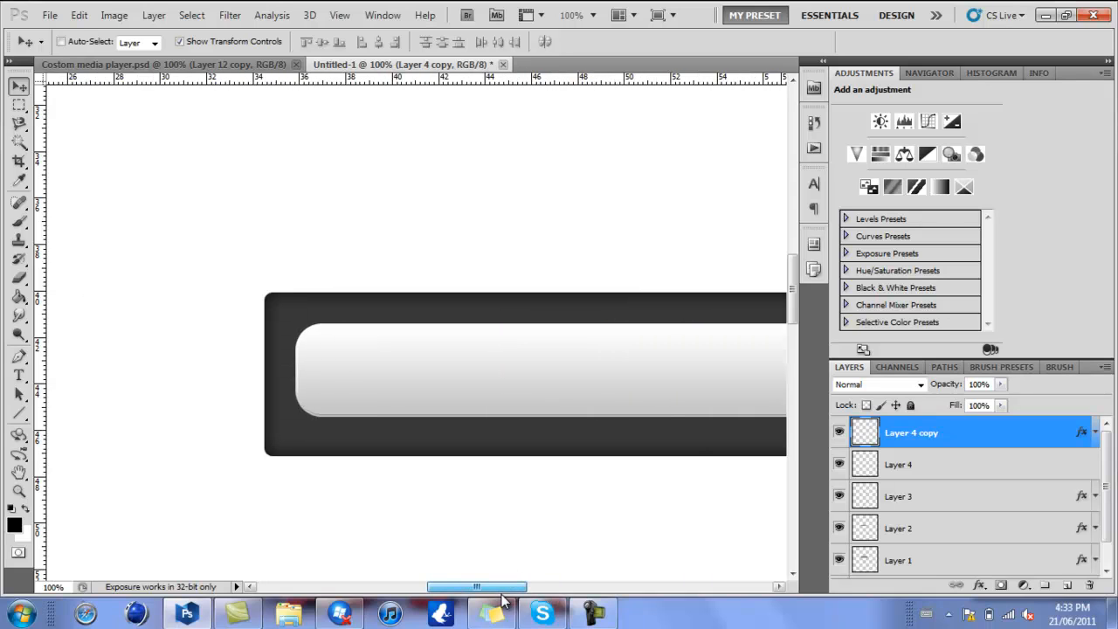
- Add a new layer above Layer 4 copy and set the Type tool to the Verdana font with tracking 0
click(1068, 584)
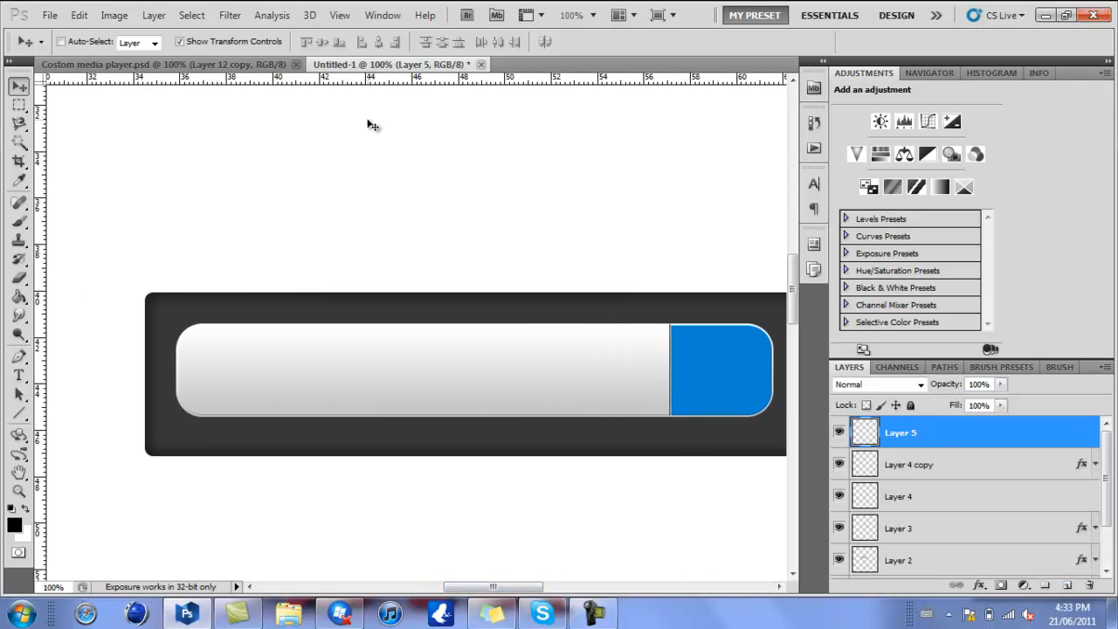
key(t)
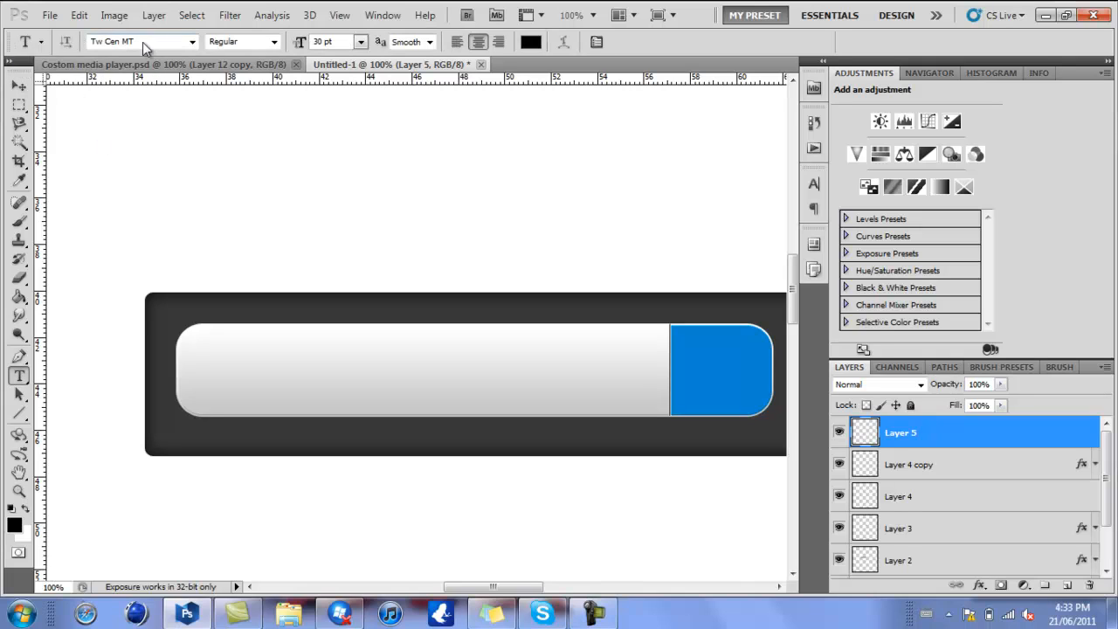
click(146, 47)
text(V)
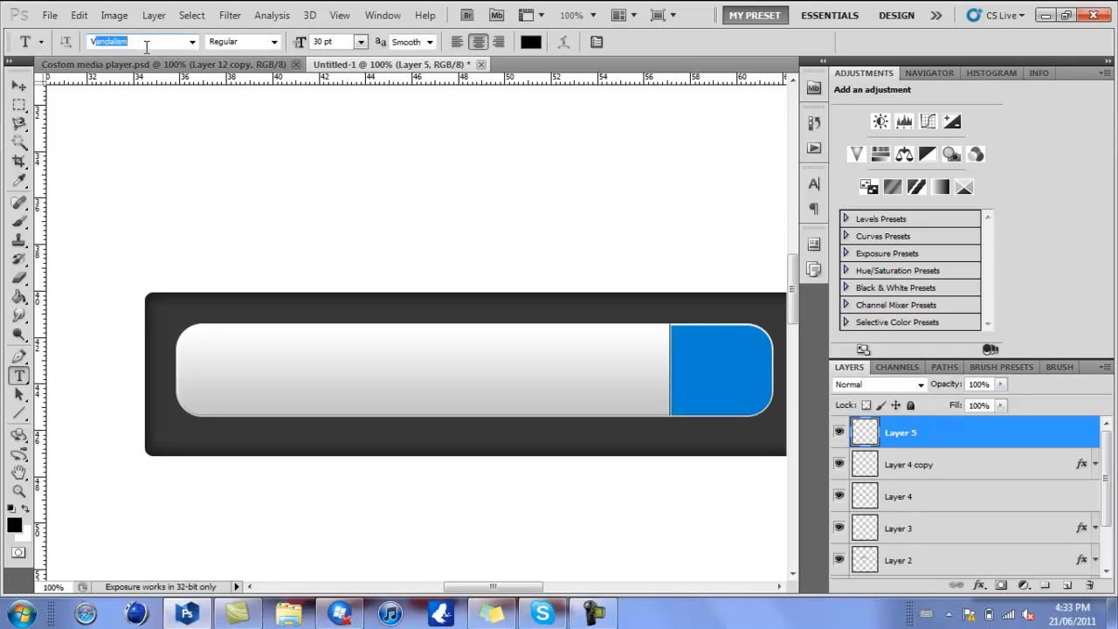
text(erdana)
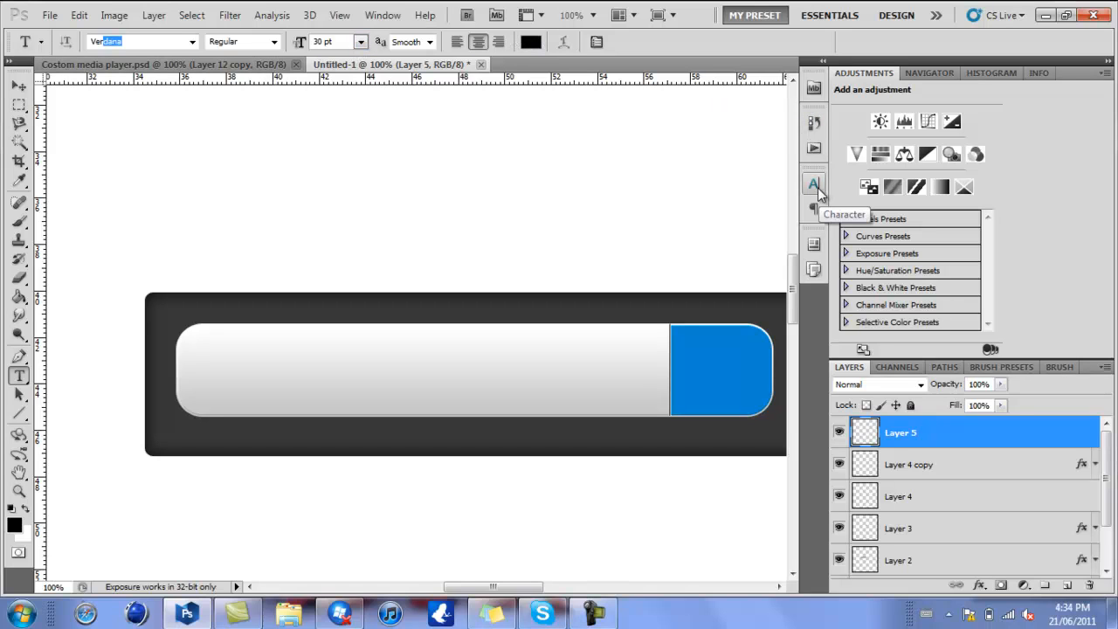
click(192, 41)
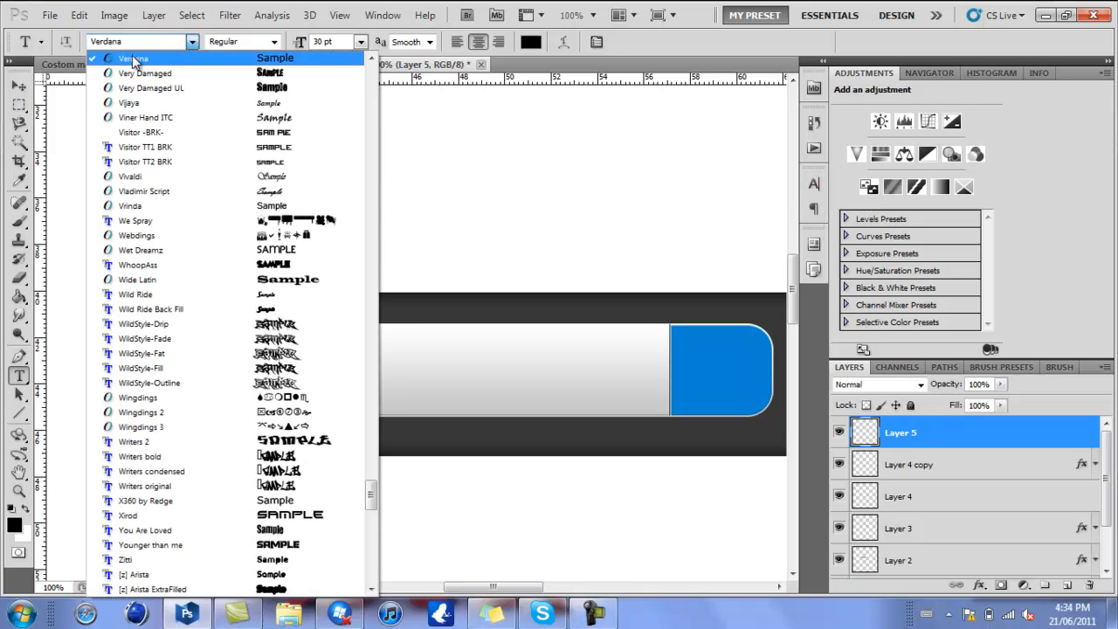
click(133, 58)
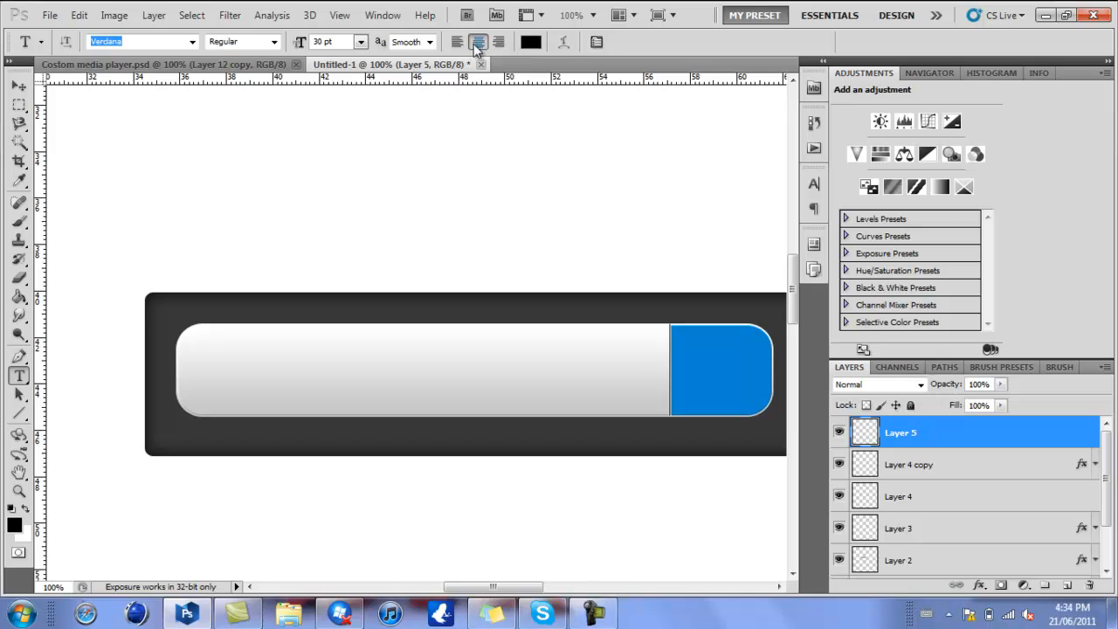
click(812, 187)
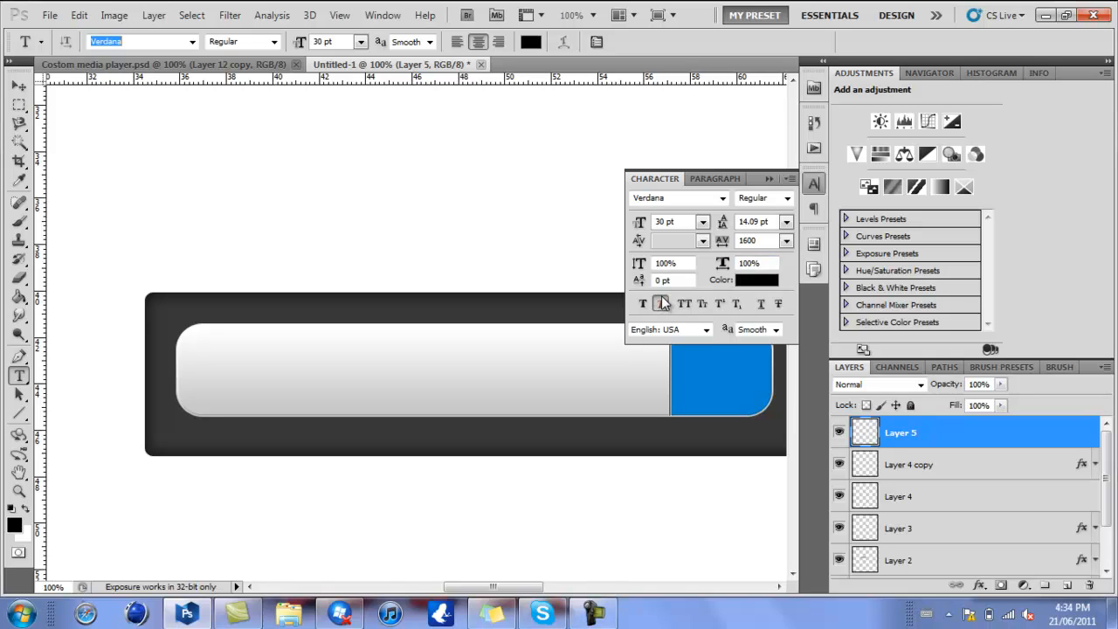
click(786, 241)
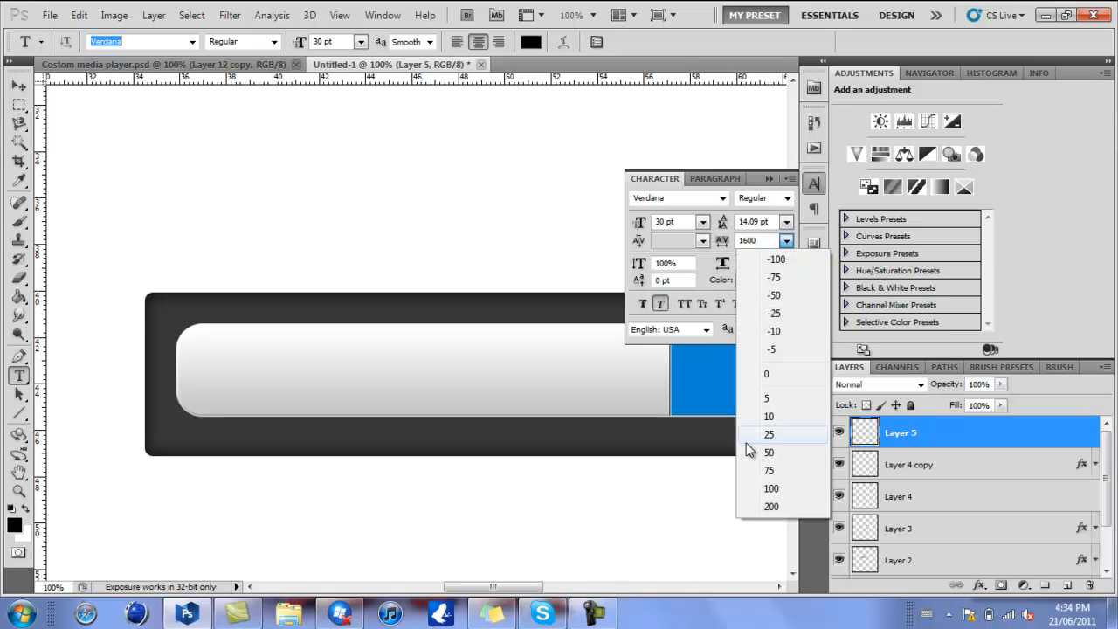
click(768, 374)
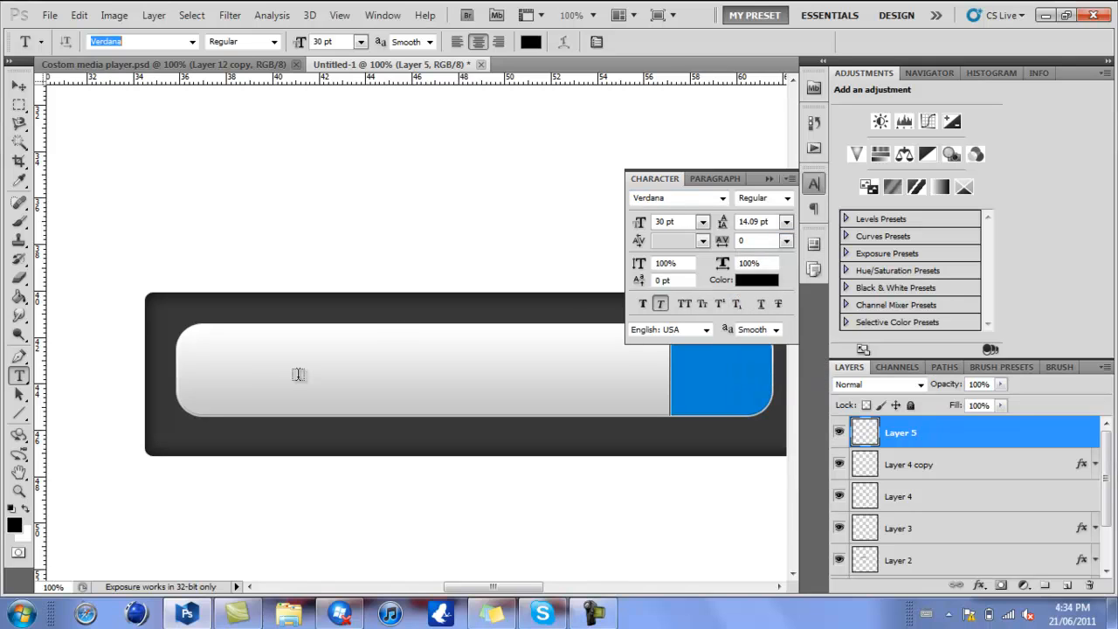
- Add the text "Search tutorials..." over the light bar and commit it
click(265, 374)
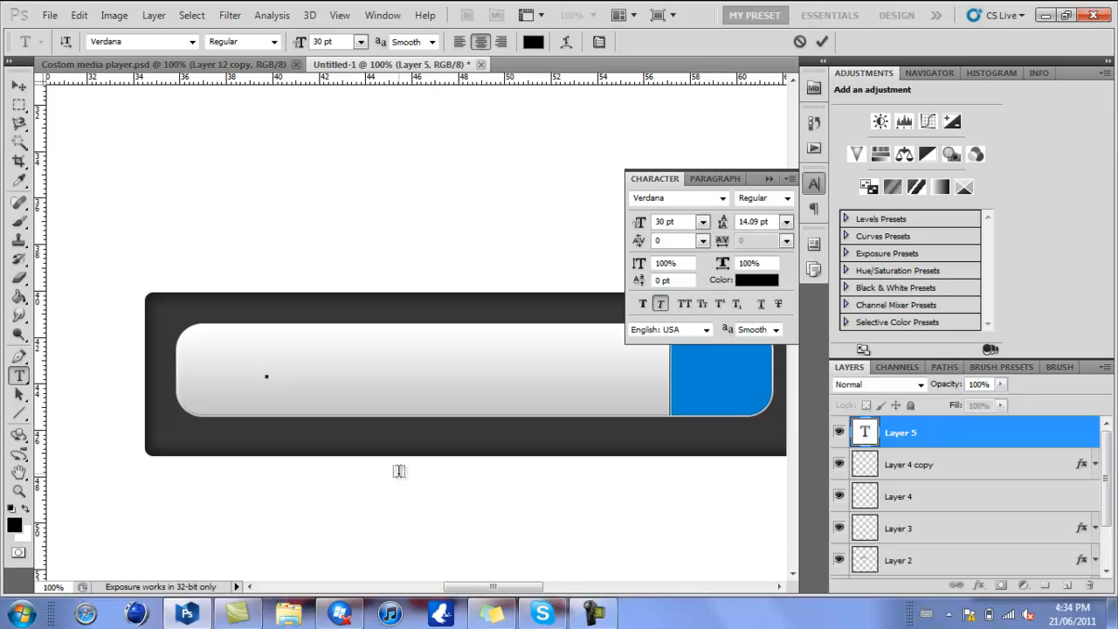
text(Search)
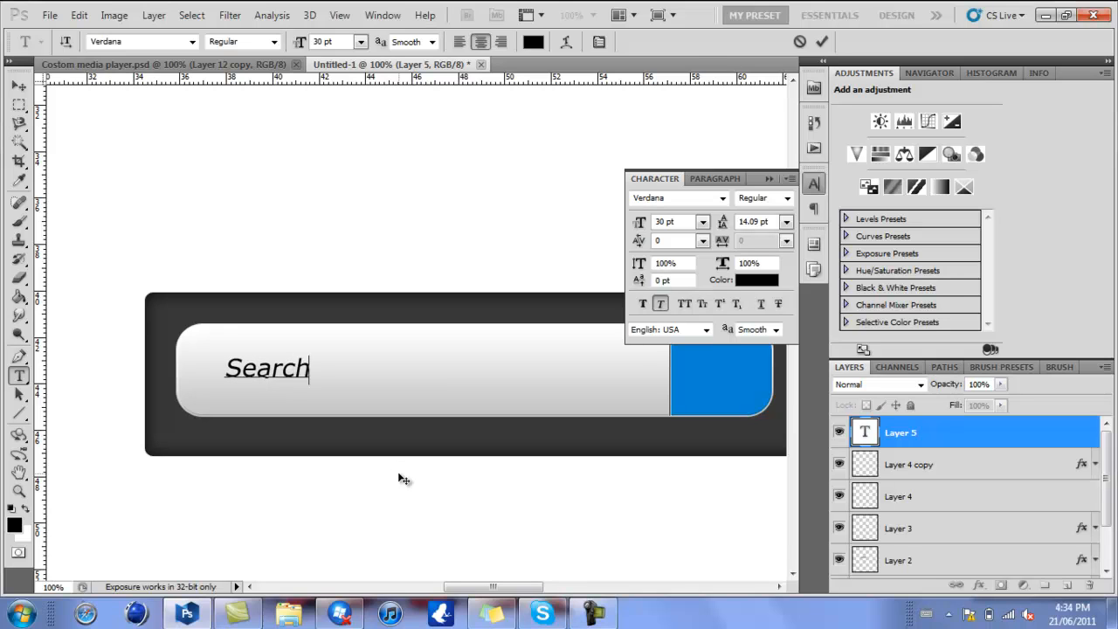
text( tutop)
key(BackSpace)
text(r)
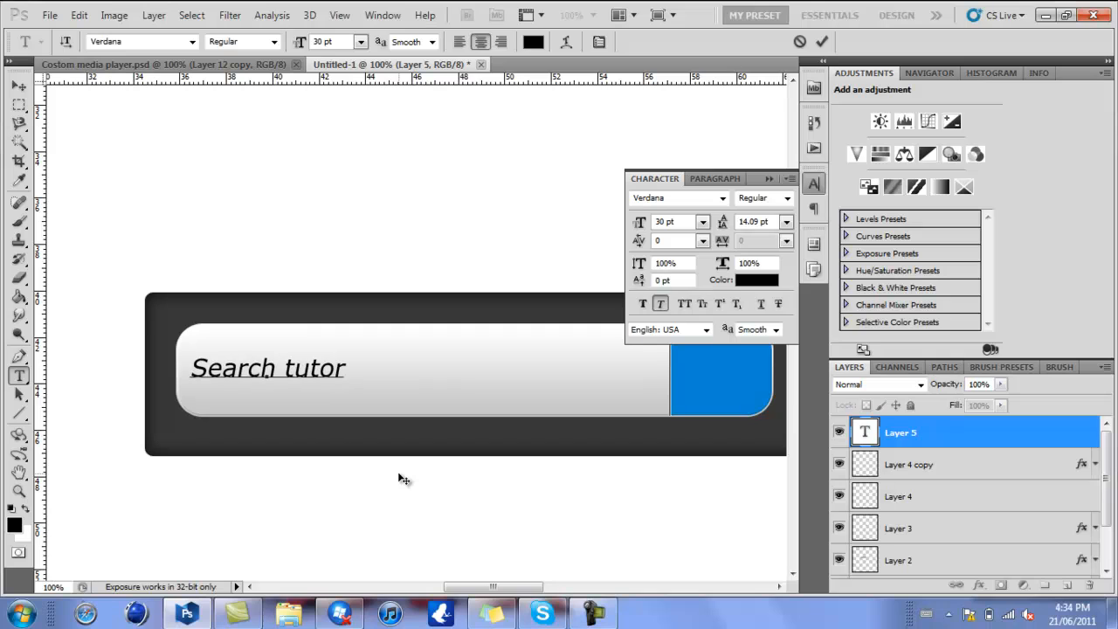
text(ials)
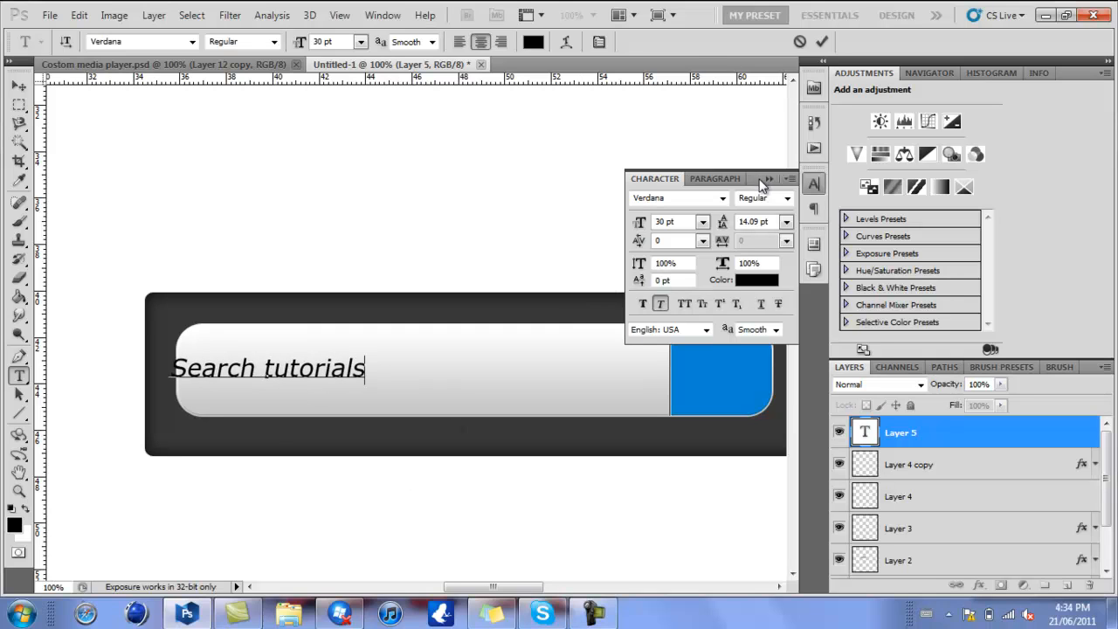
text(...)
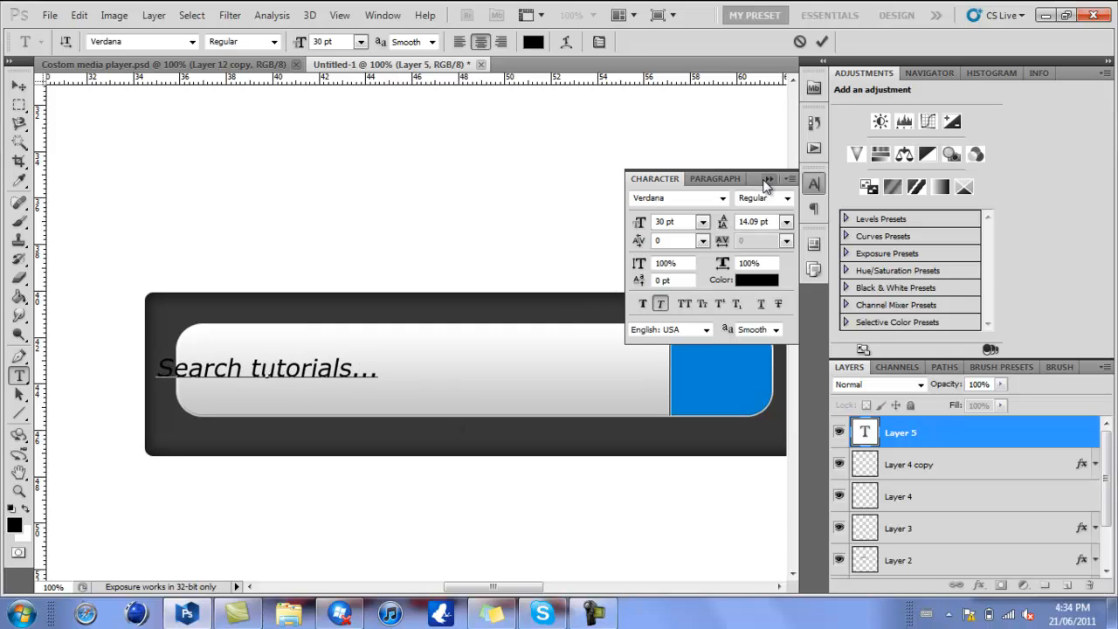
click(767, 179)
click(822, 44)
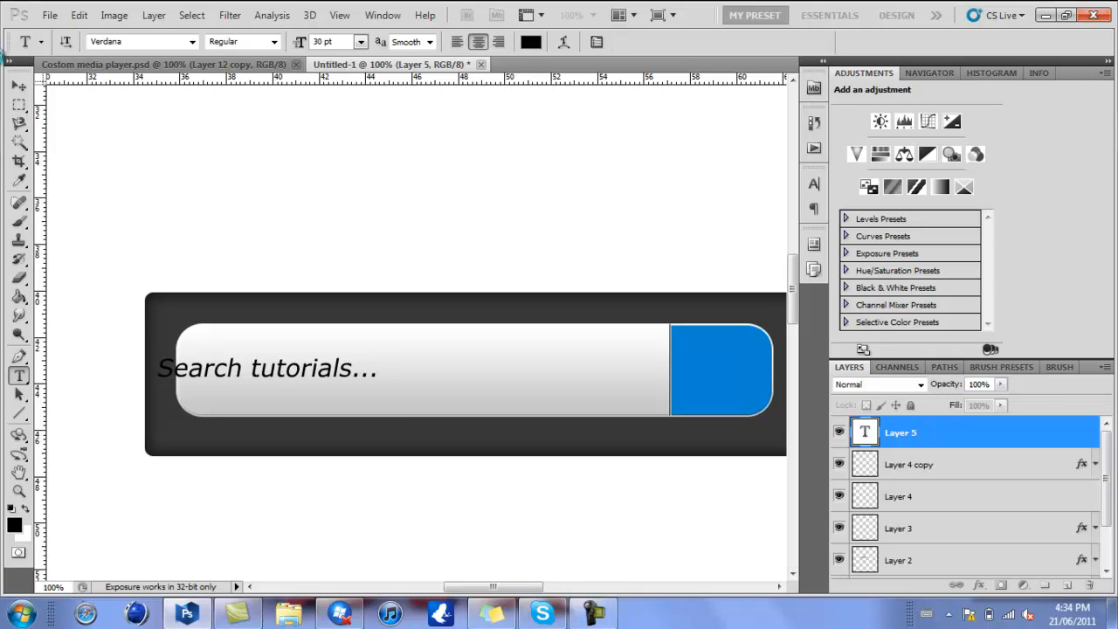
- Move the search text right so it sits fully inside the light bar, and lower its layer opacity to 31%
click(19, 86)
drag(210, 500, 271, 499)
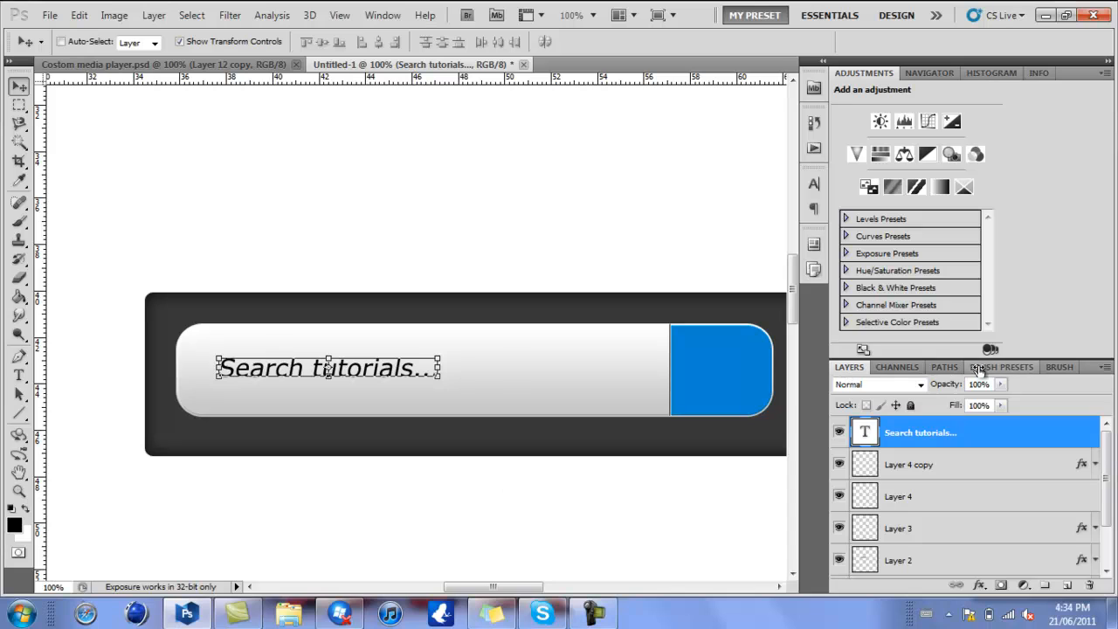
drag(955, 391, 892, 396)
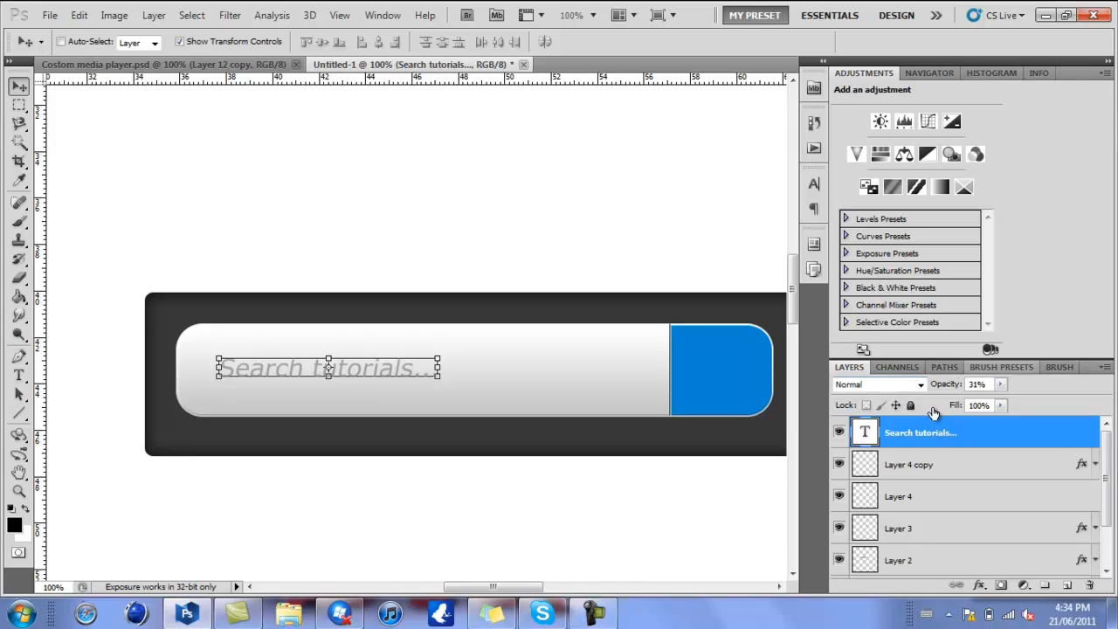
- Center the search text vertically on the light bar using Layer 2's outline as selection, deselect, and shift the text slightly left
drag(1106, 493, 1107, 505)
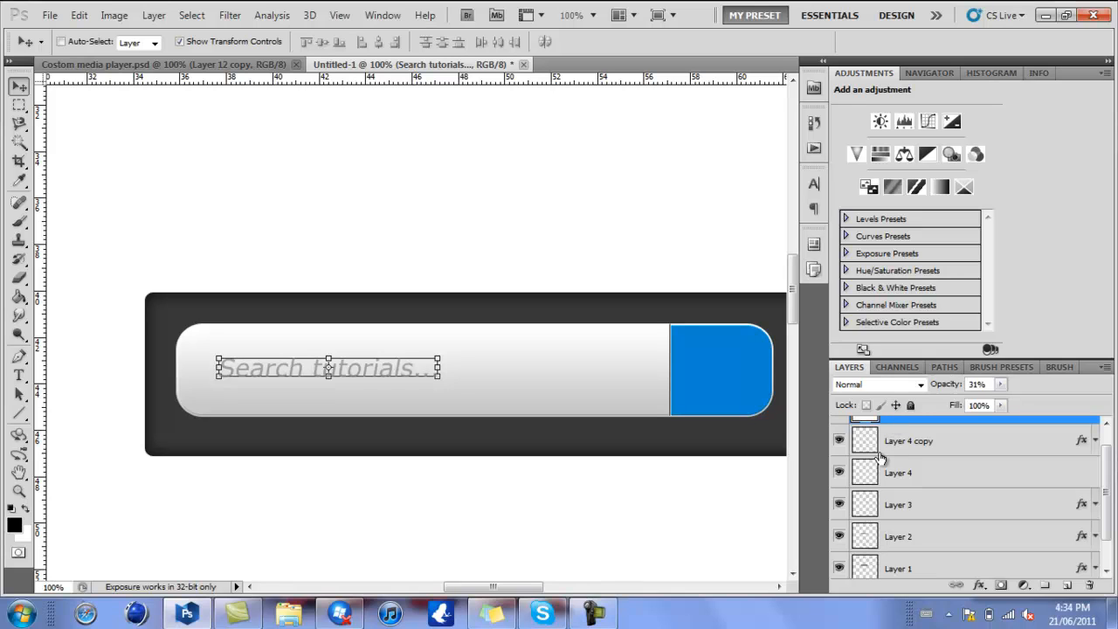
ctrl+click(863, 538)
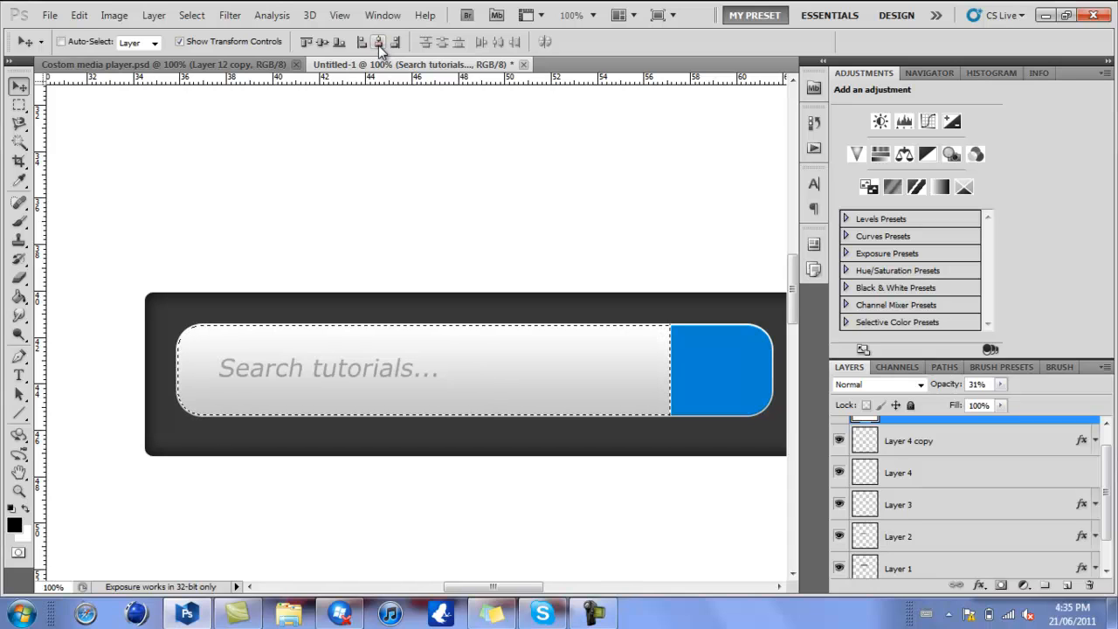
click(321, 43)
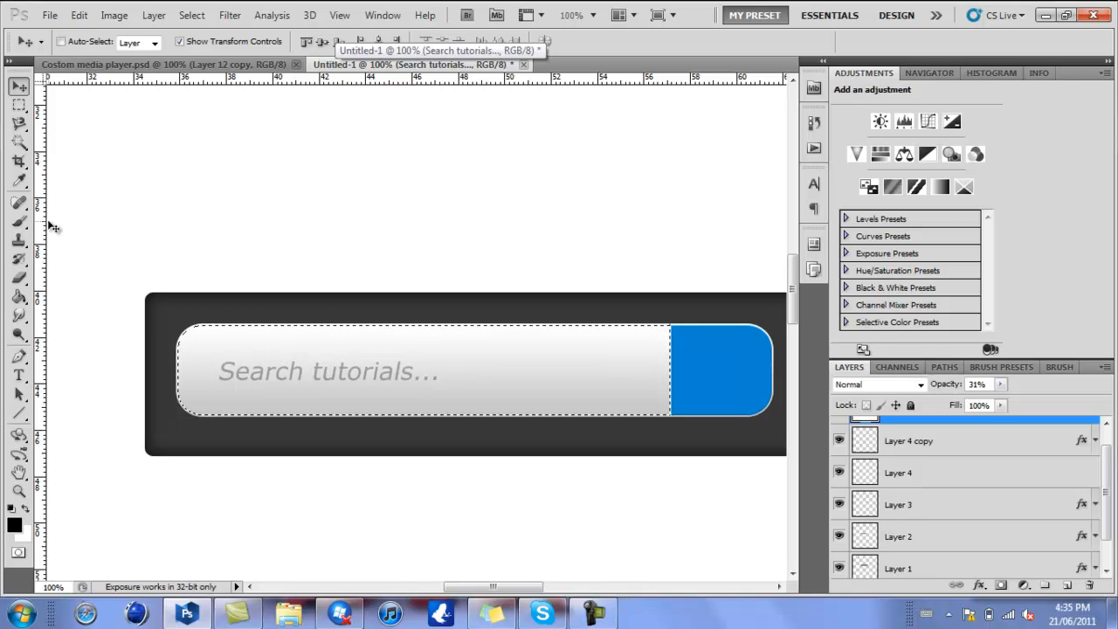
key(ctrl+d)
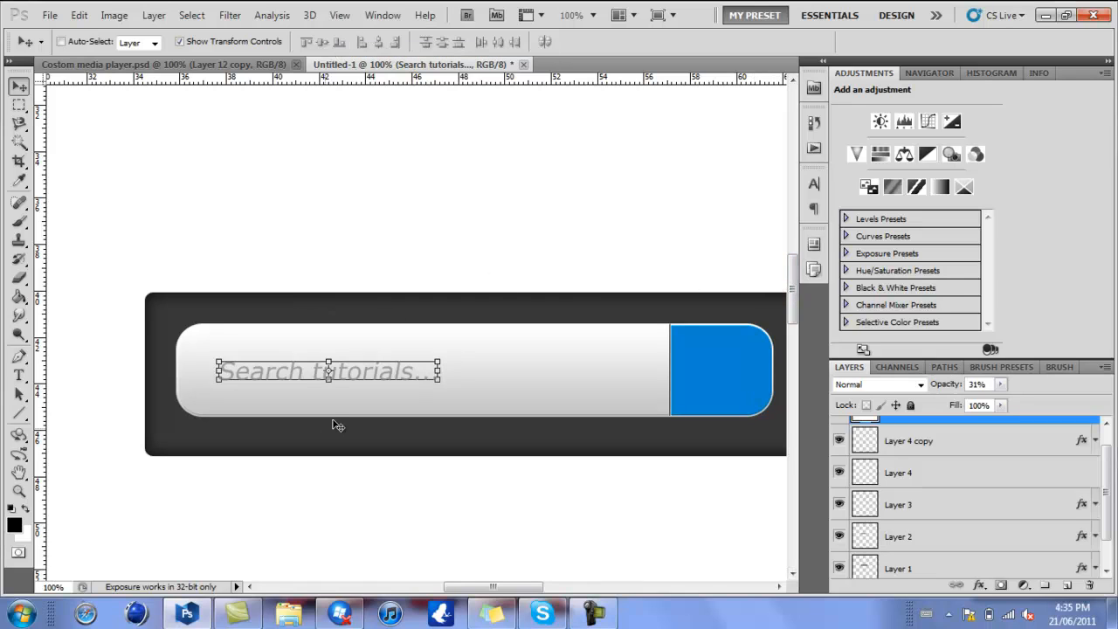
drag(336, 409, 319, 409)
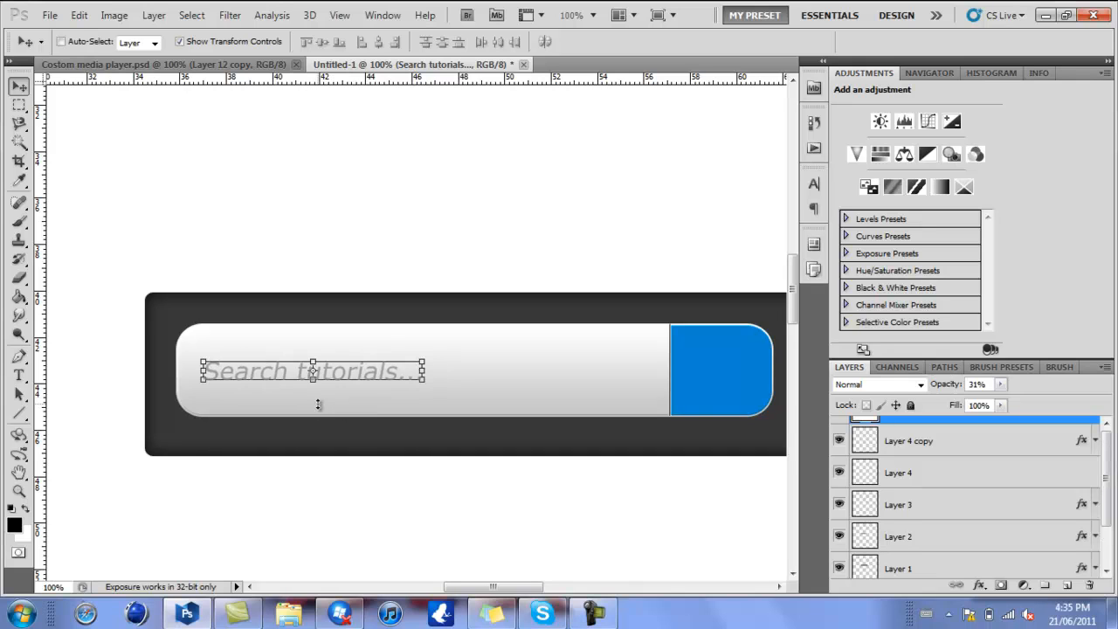
- Duplicate the search text layer, change the copy's text to "GO" and place it centered on the blue button
click(593, 14)
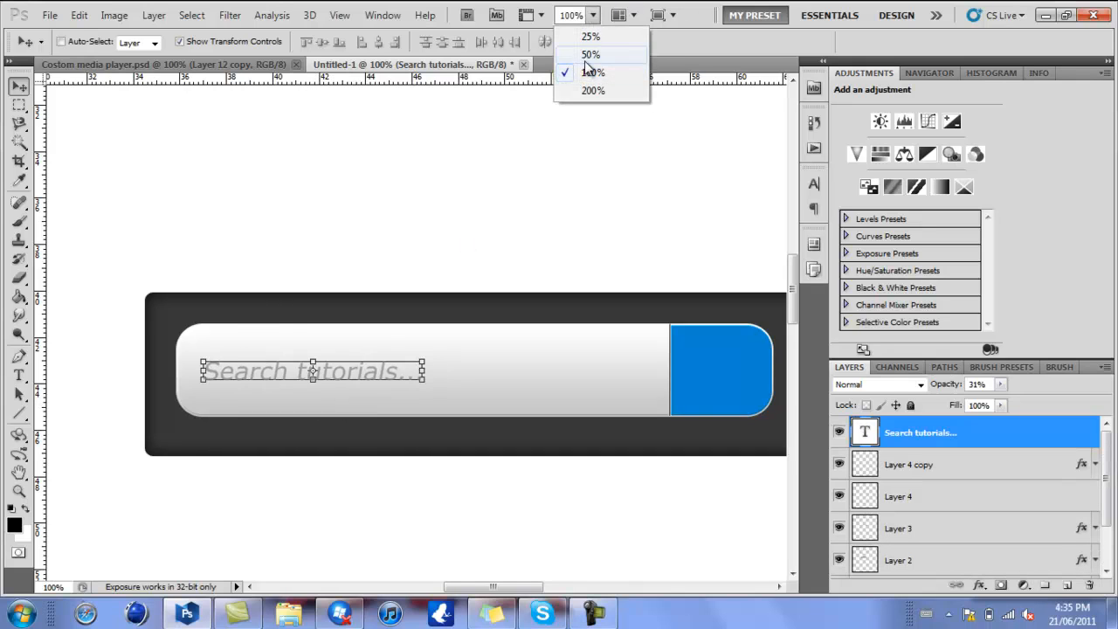
click(594, 54)
click(19, 102)
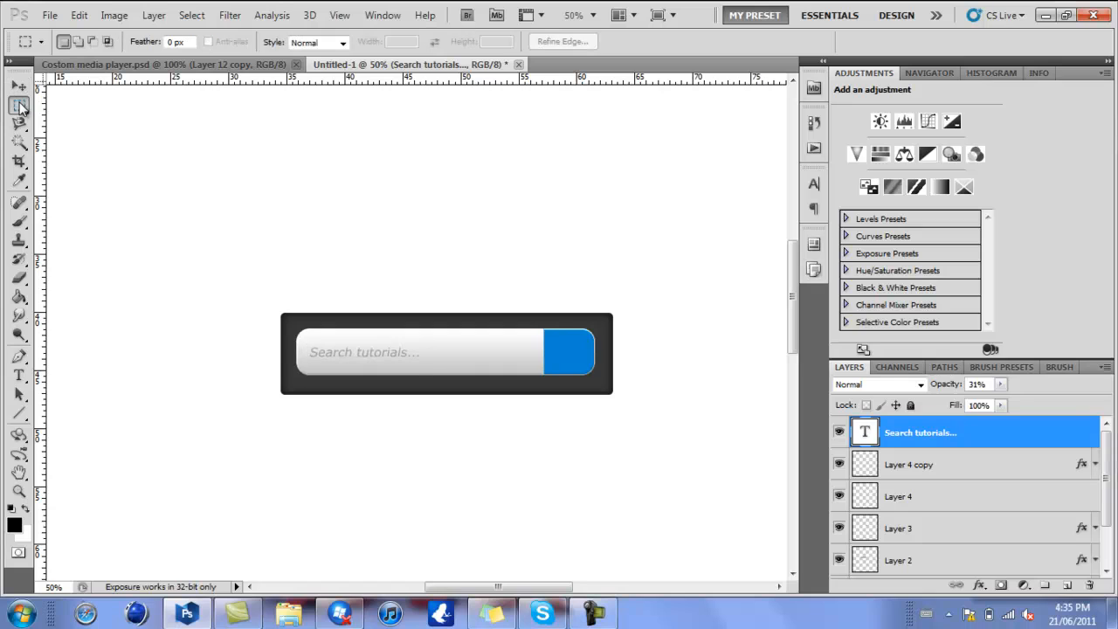
click(19, 87)
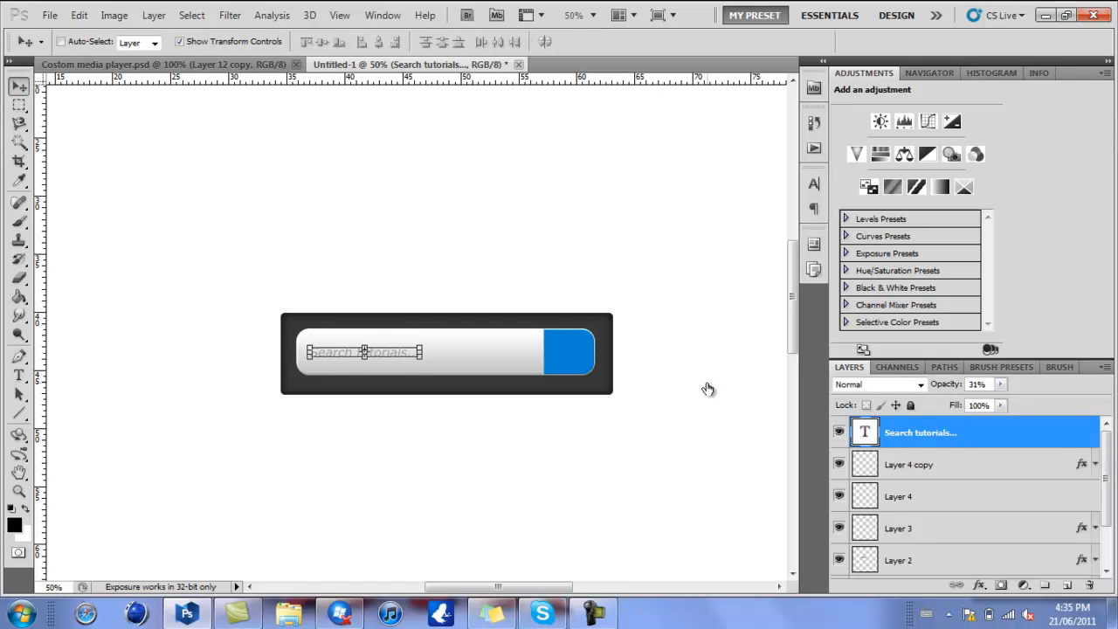
key(ctrl+j)
key(t)
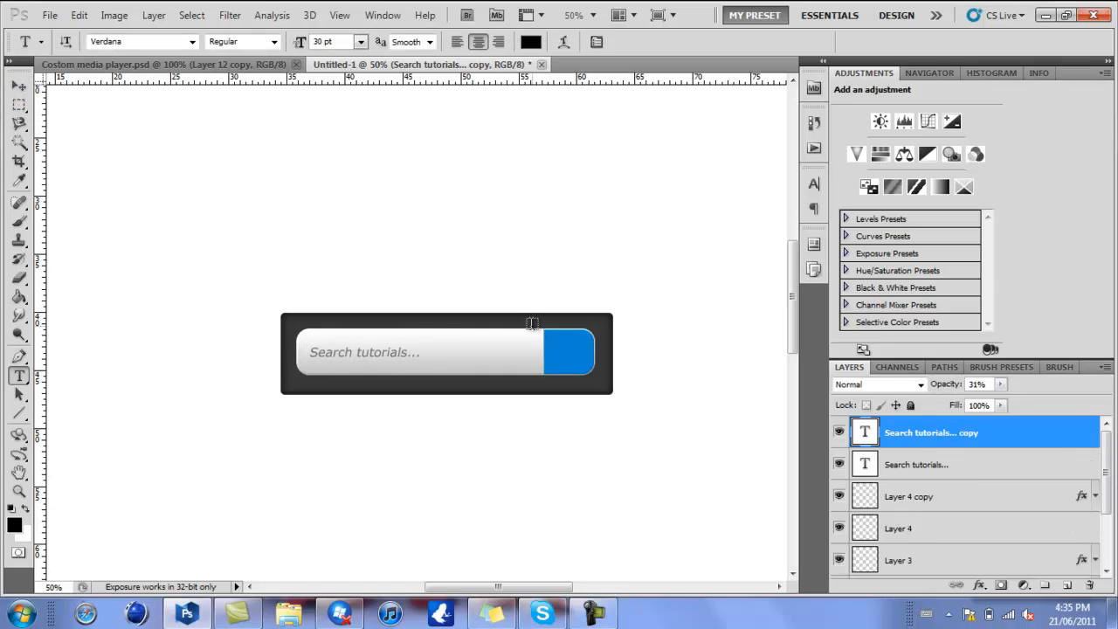
click(419, 354)
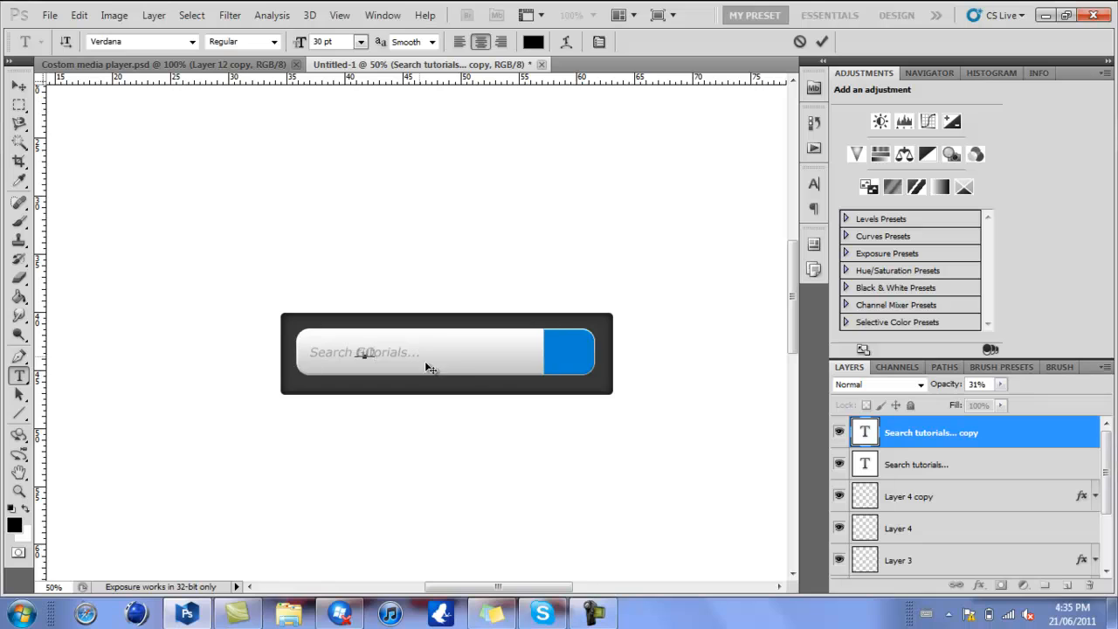
drag(443, 371, 642, 372)
click(821, 41)
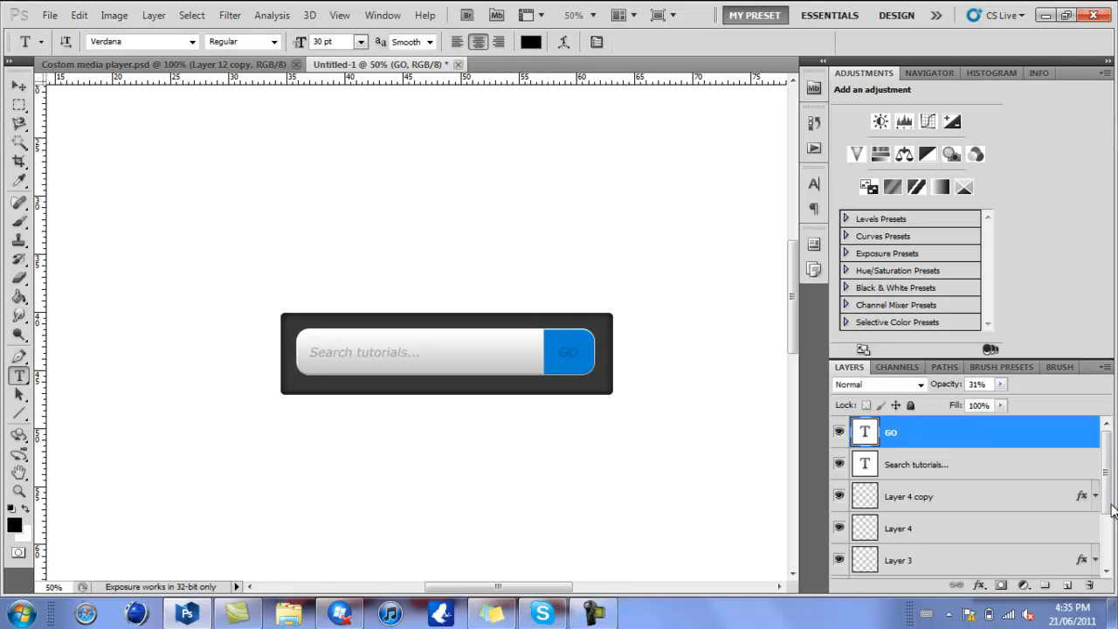
- Add a Drop Shadow to the light bar's Layer 2 with distance 0 px and size 43 px
drag(1108, 500, 1106, 502)
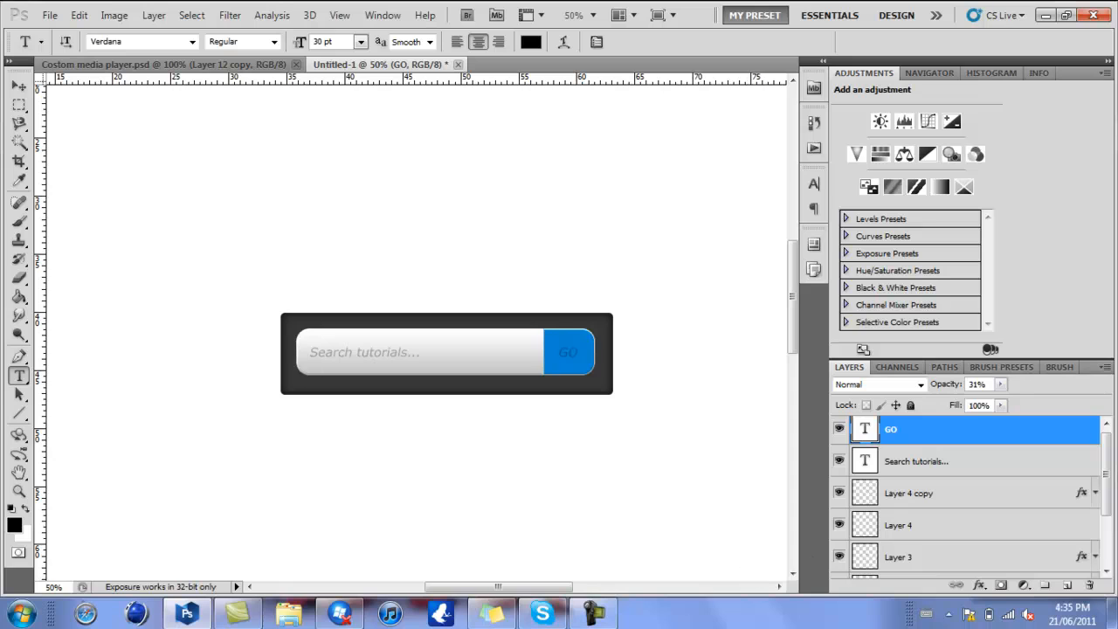
drag(1107, 450, 1108, 480)
click(970, 538)
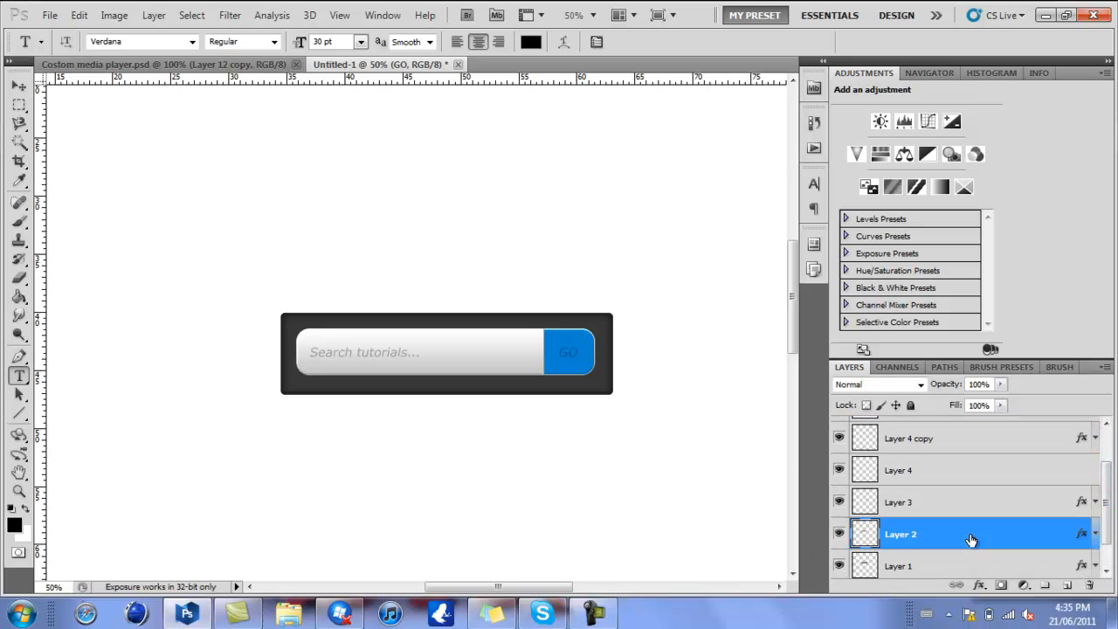
double_click(970, 538)
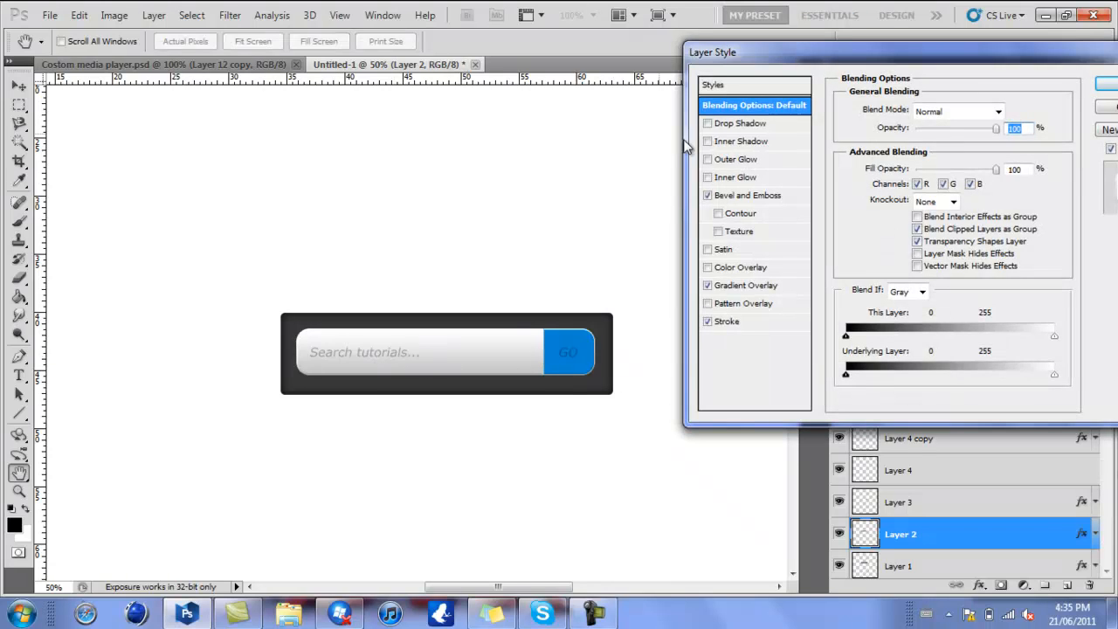
click(734, 127)
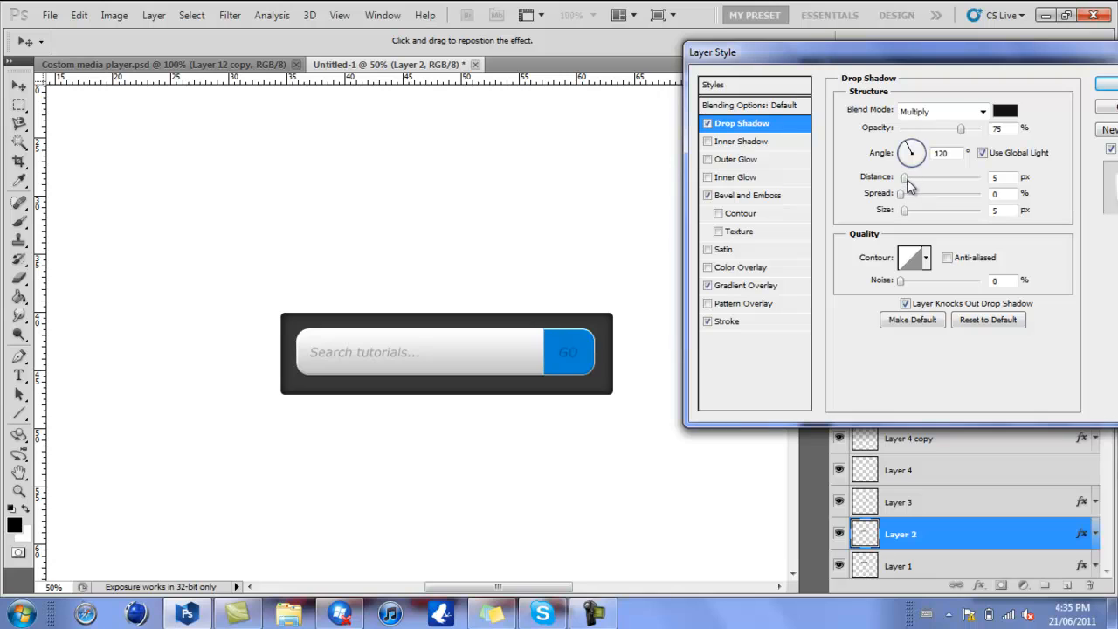
mouse_move(905, 179)
mouse_down()
mouse_move(891, 176)
mouse_move(923, 213)
mouse_move(906, 199)
mouse_up()
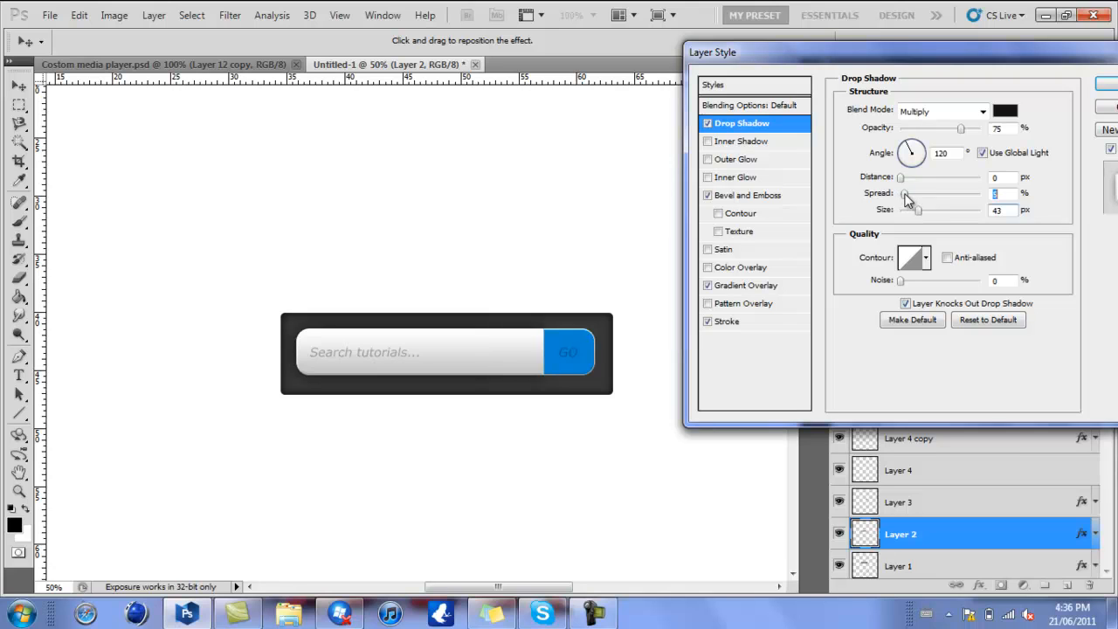
key(Return)
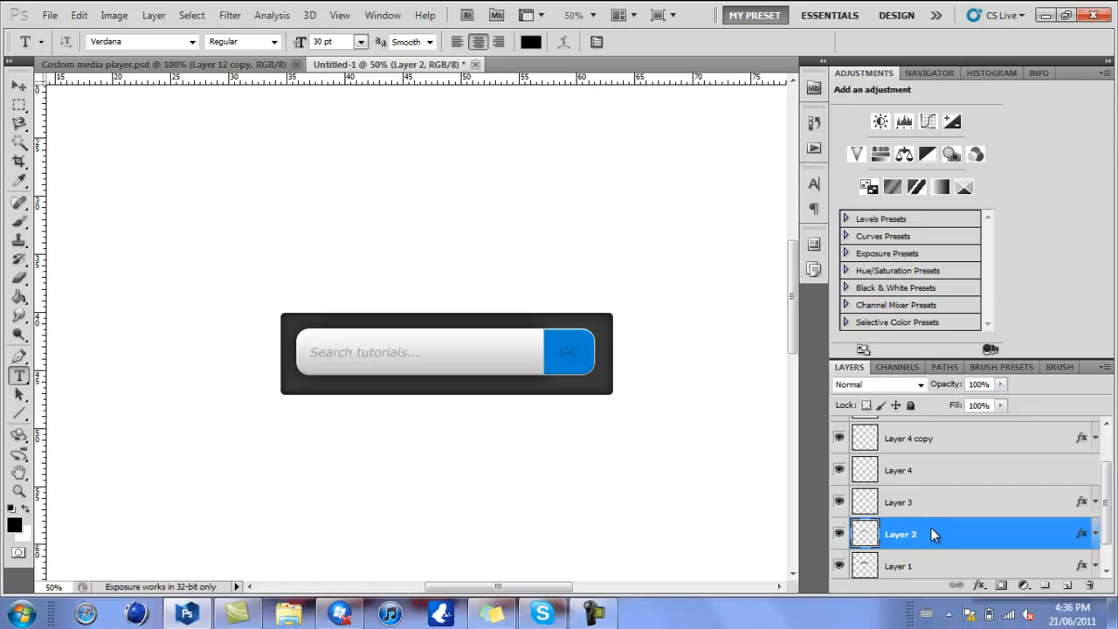
- Compare the search bar with the original in Costom media player.psd and return to Untitled-1
right_click(930, 533)
click(710, 447)
click(18, 86)
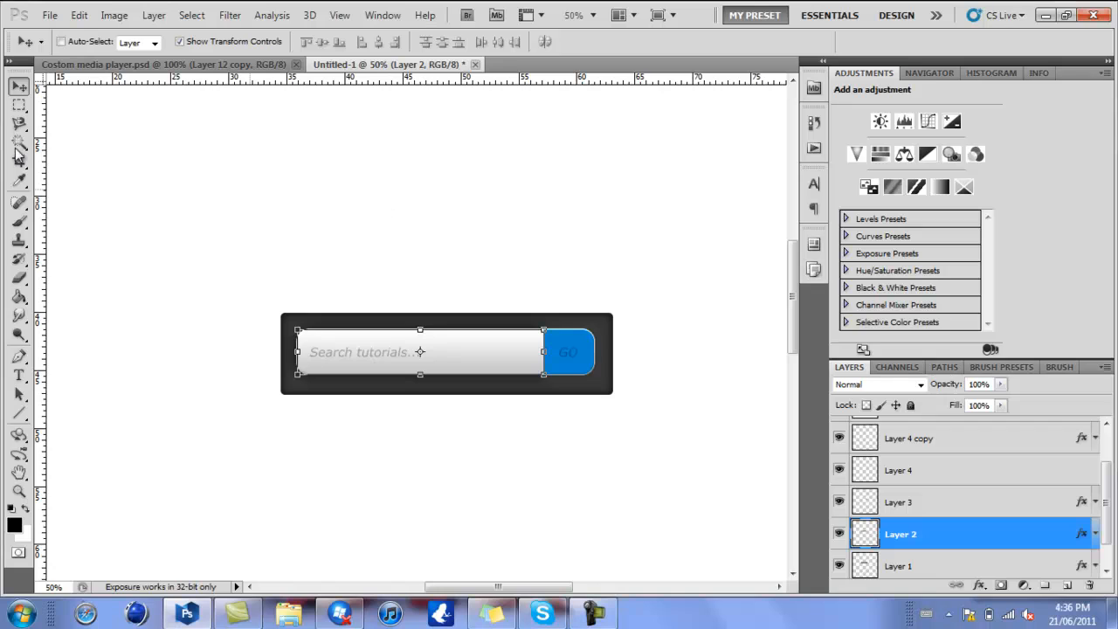
click(18, 105)
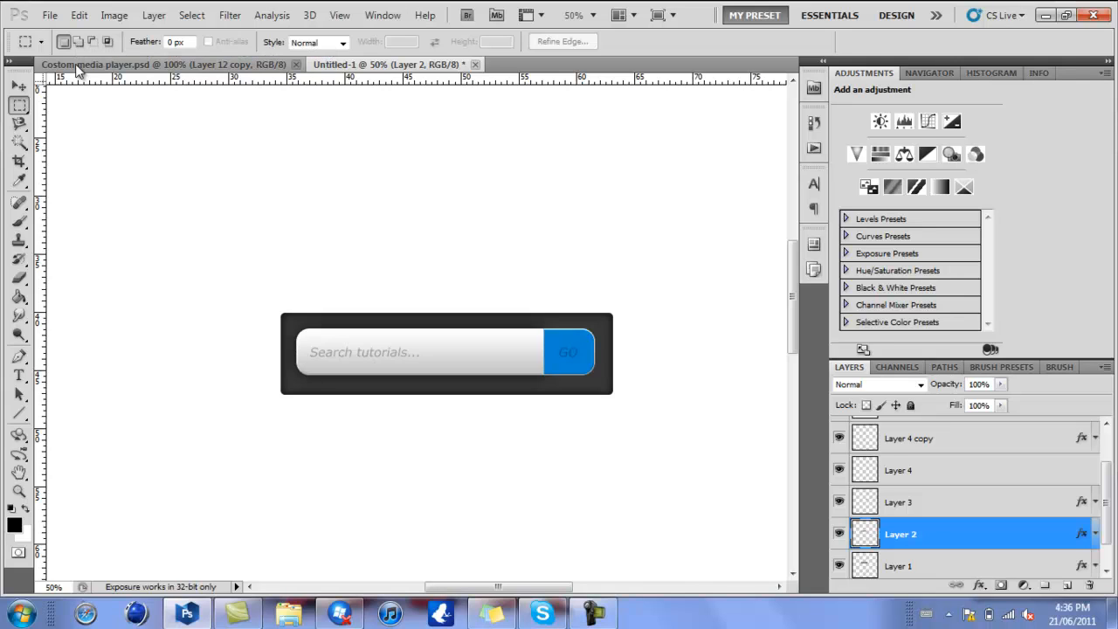
click(77, 66)
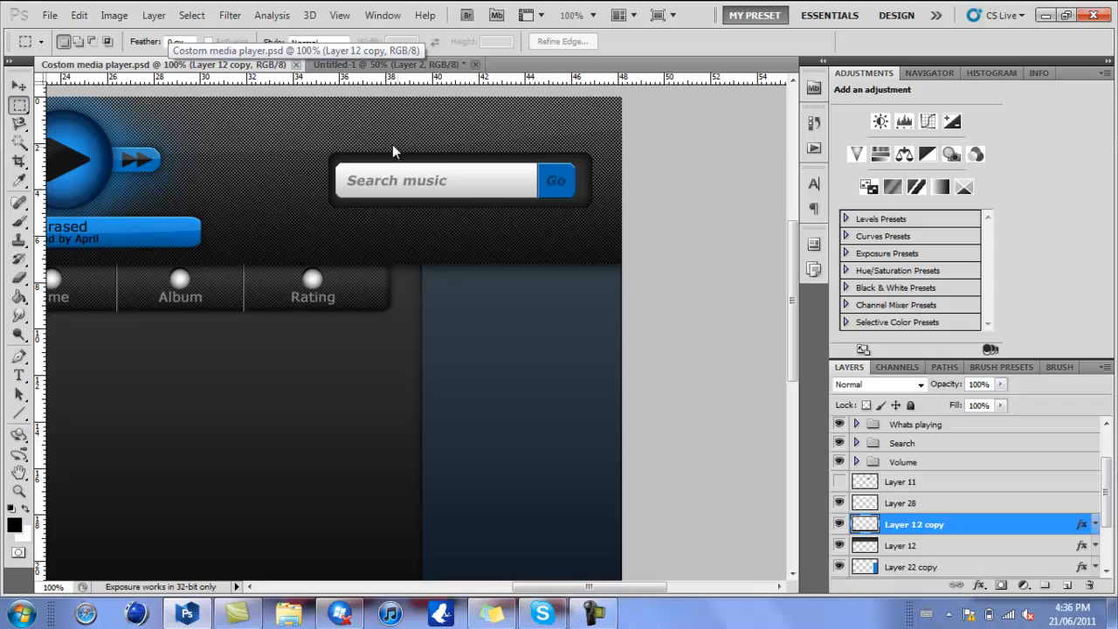
click(325, 66)
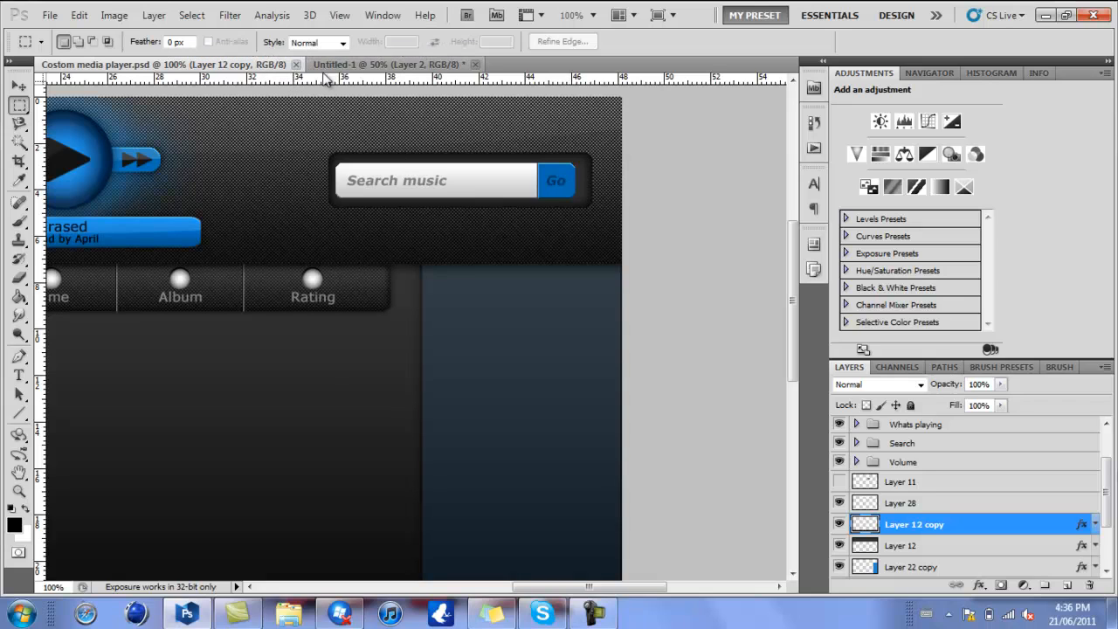